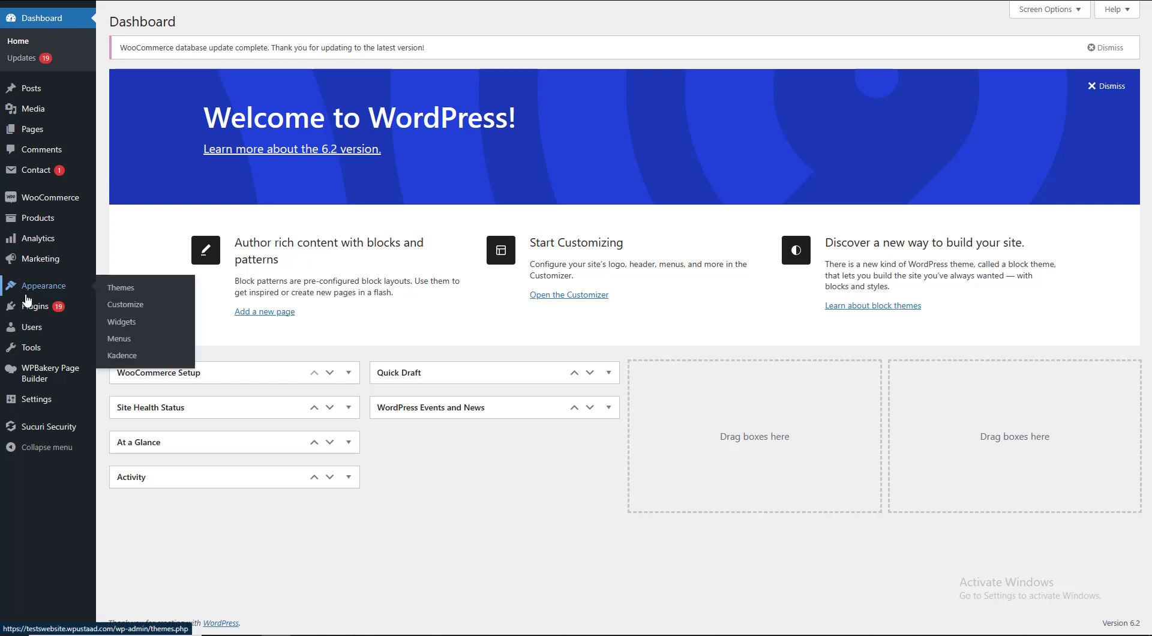
- Search the plugins available to add for "Ultimate Carousel For WPBakery Page Builder"
mouse_move(43, 313)
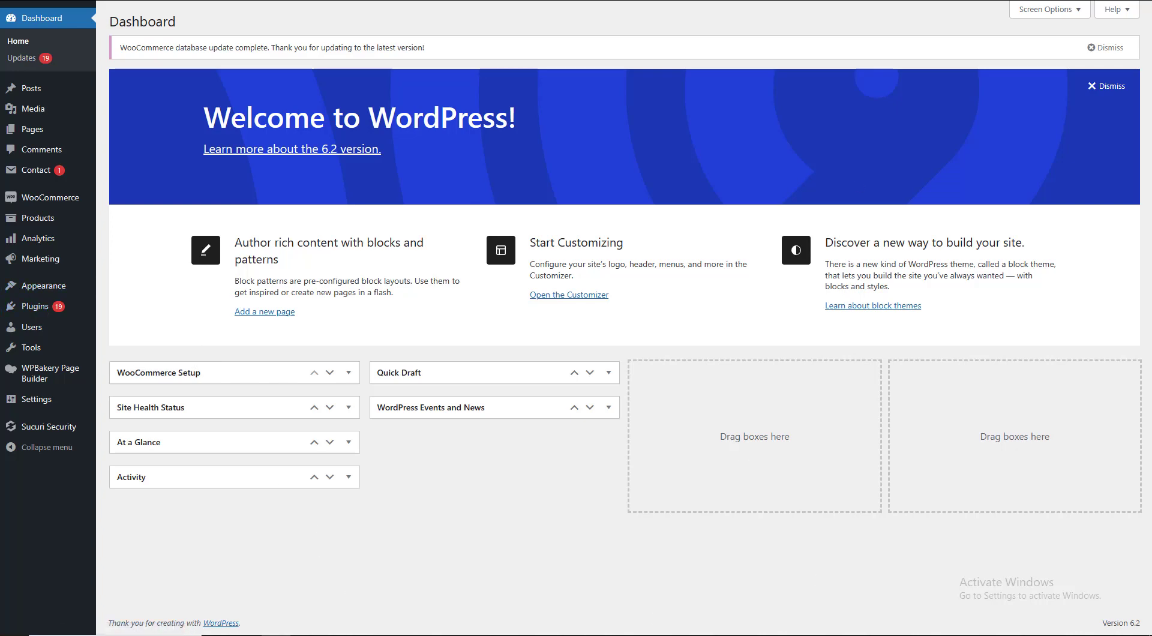
left_click(363, 633)
left_click_drag(565, 280, 344, 278)
key("ctrl+c")
mouse_move(72, 307)
left_click(108, 325)
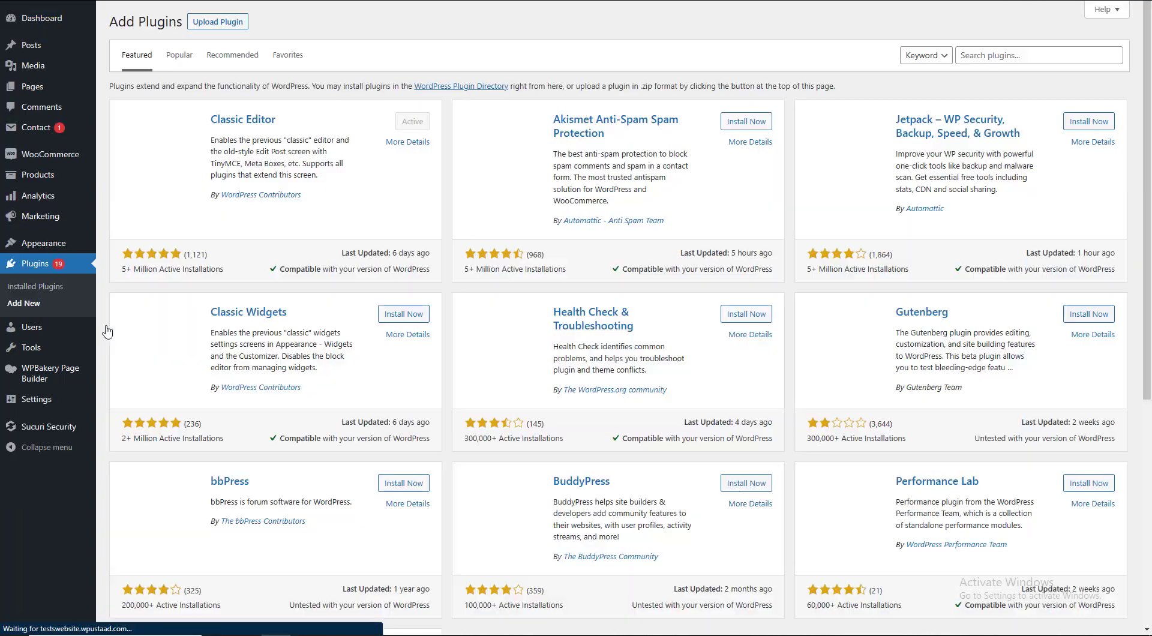
left_click(995, 53)
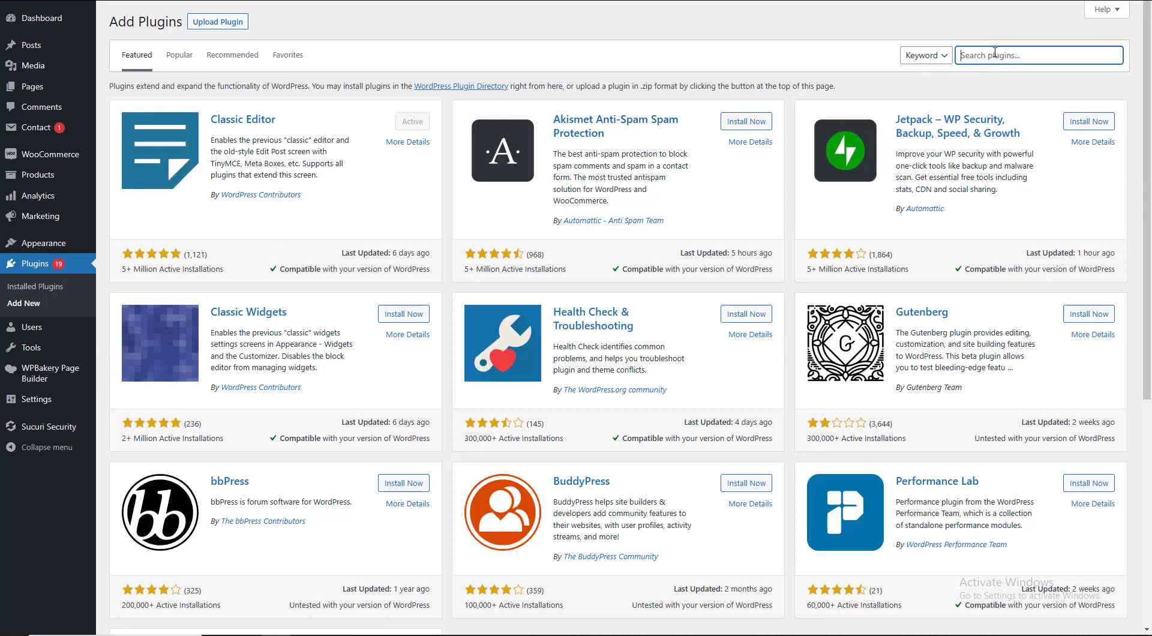
key("ctrl+v")
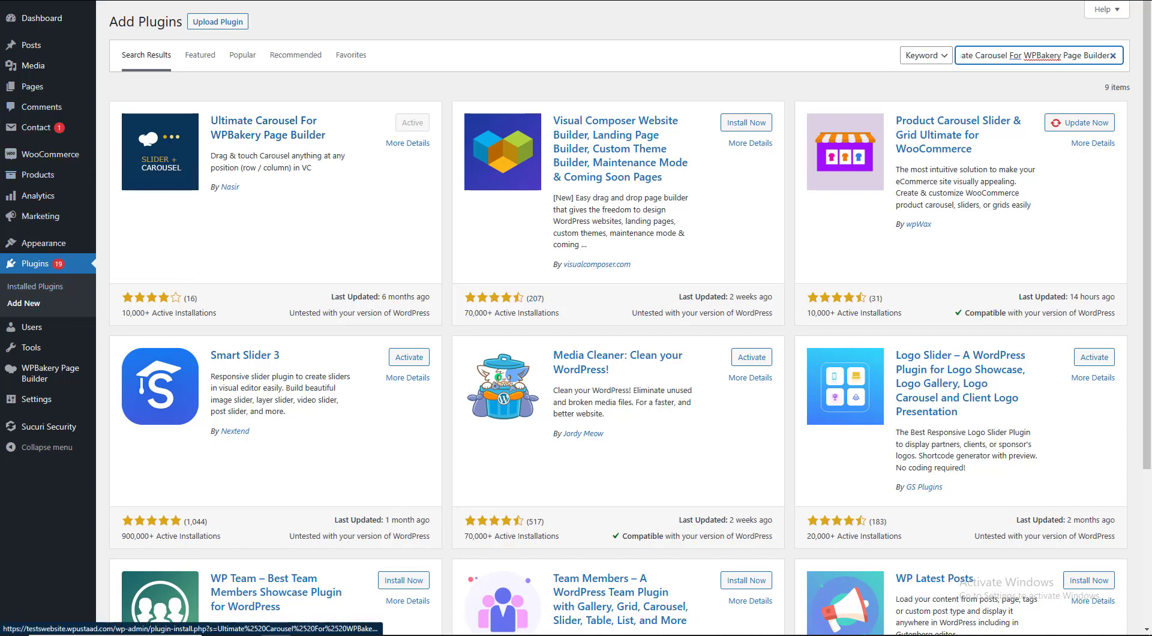
- Open the list of site pages, filter it to the published ones and look through them
mouse_move(38, 81)
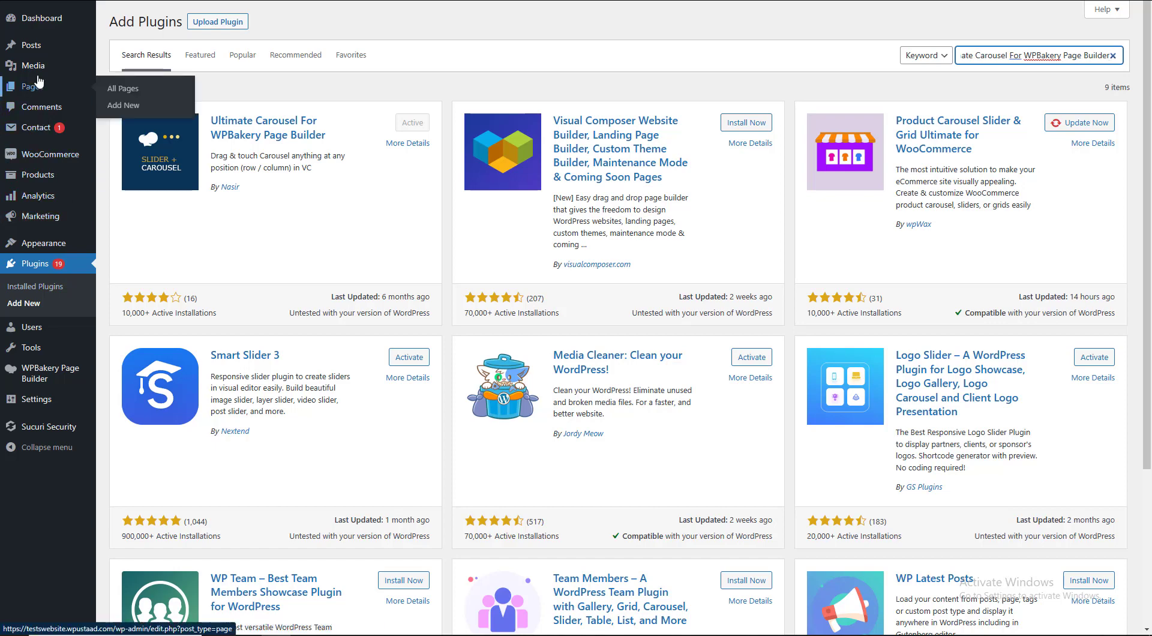
left_click(23, 88)
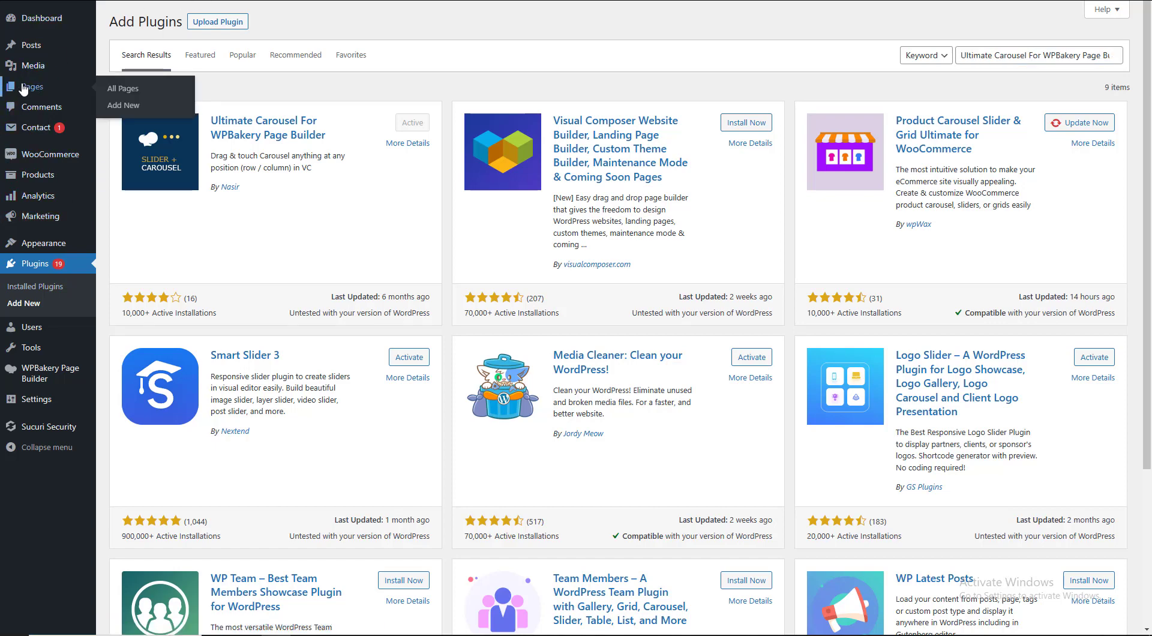
scroll(230, 198, "down", 4)
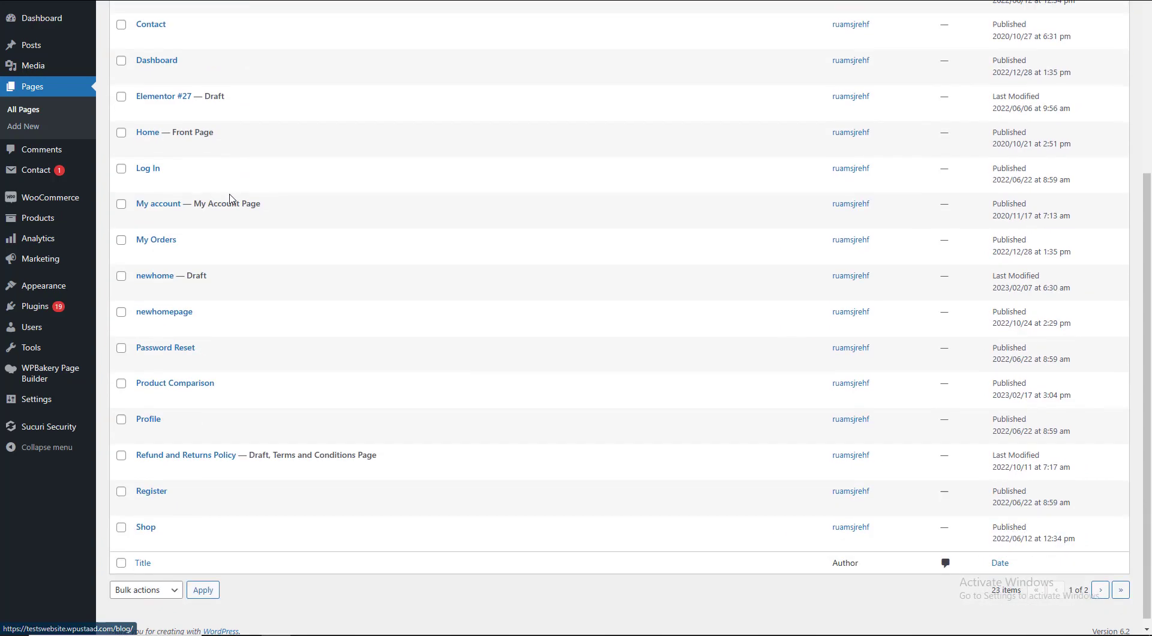
scroll(229, 198, "up", 5)
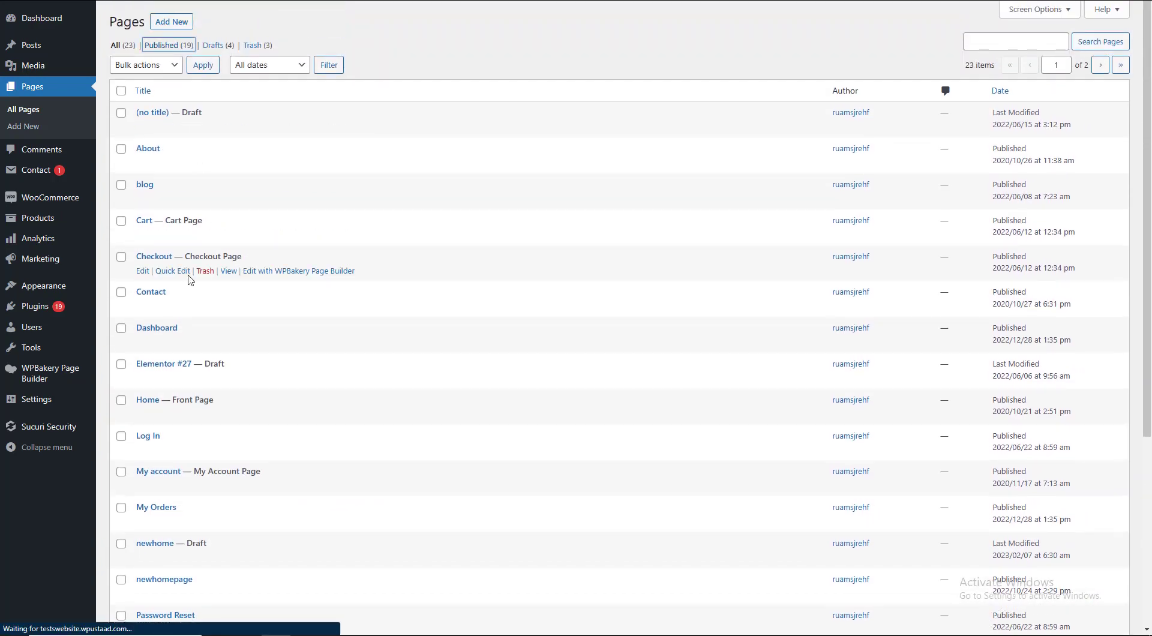
scroll(263, 316, "down", 5)
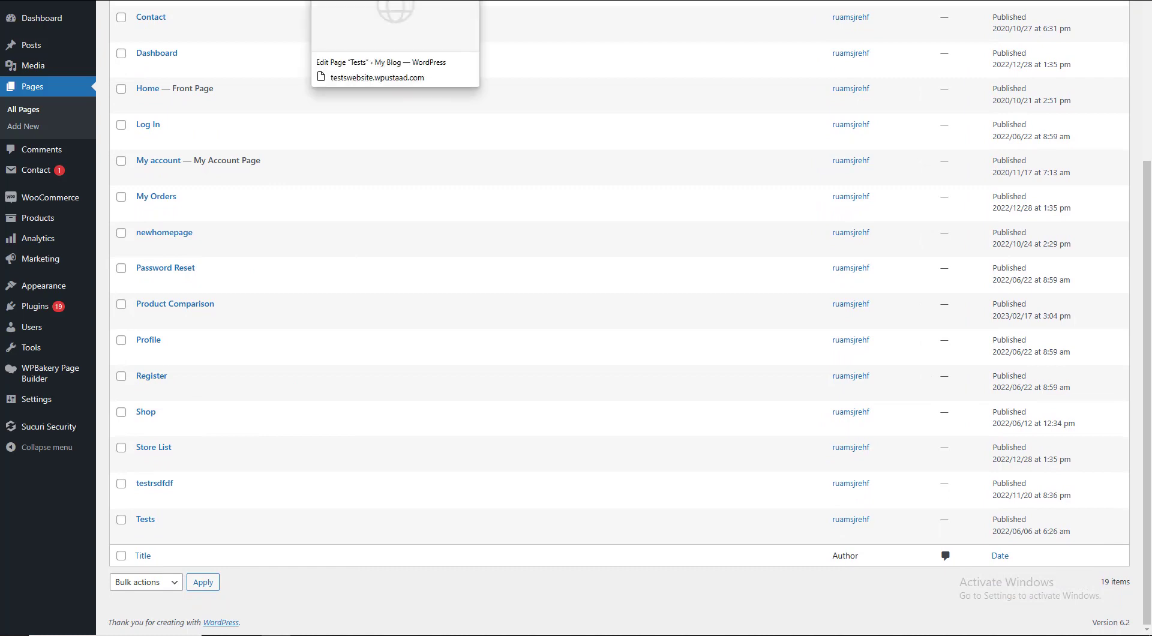
- Remove the Post Carousel element from the Tests page and bring up the testrsdfdf page for editing
key("ctrl+Tab")
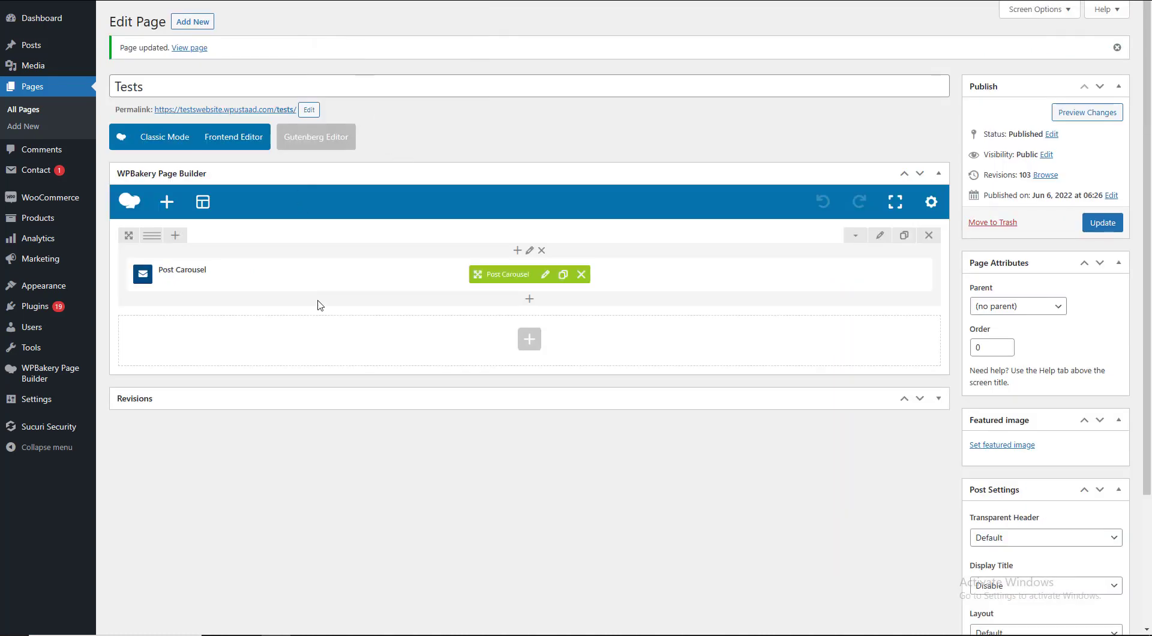
mouse_move(318, 304)
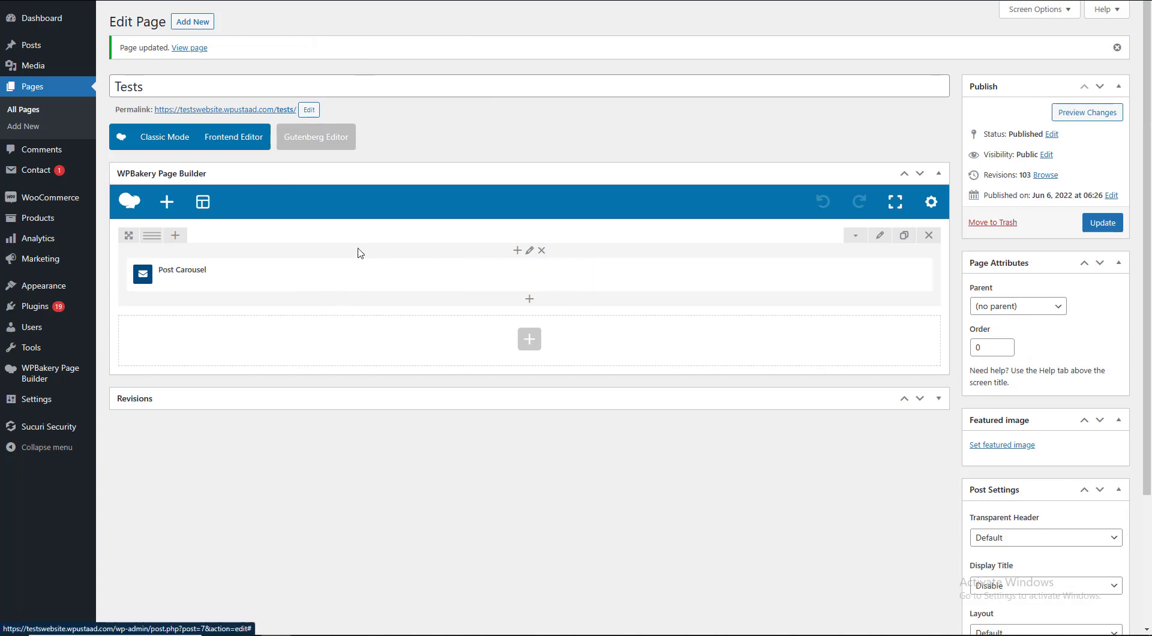
left_click(580, 274)
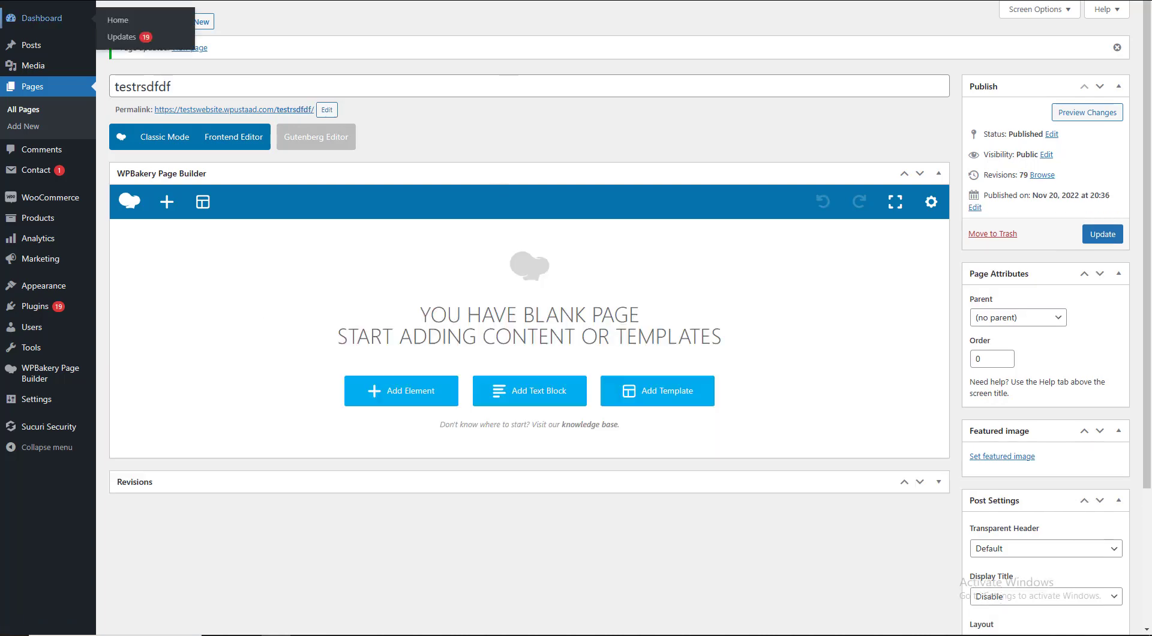
- Add a Carousel Slider element from the ADC Slider category to the blank page and set its theme to Content Over Image
left_click(399, 393)
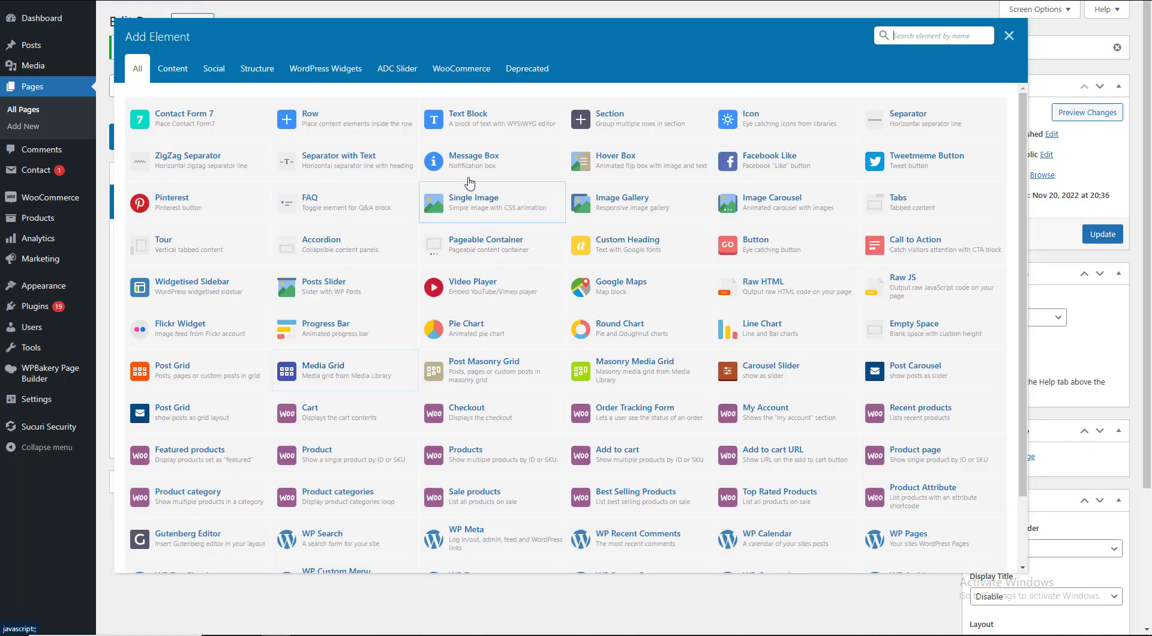
left_click(395, 73)
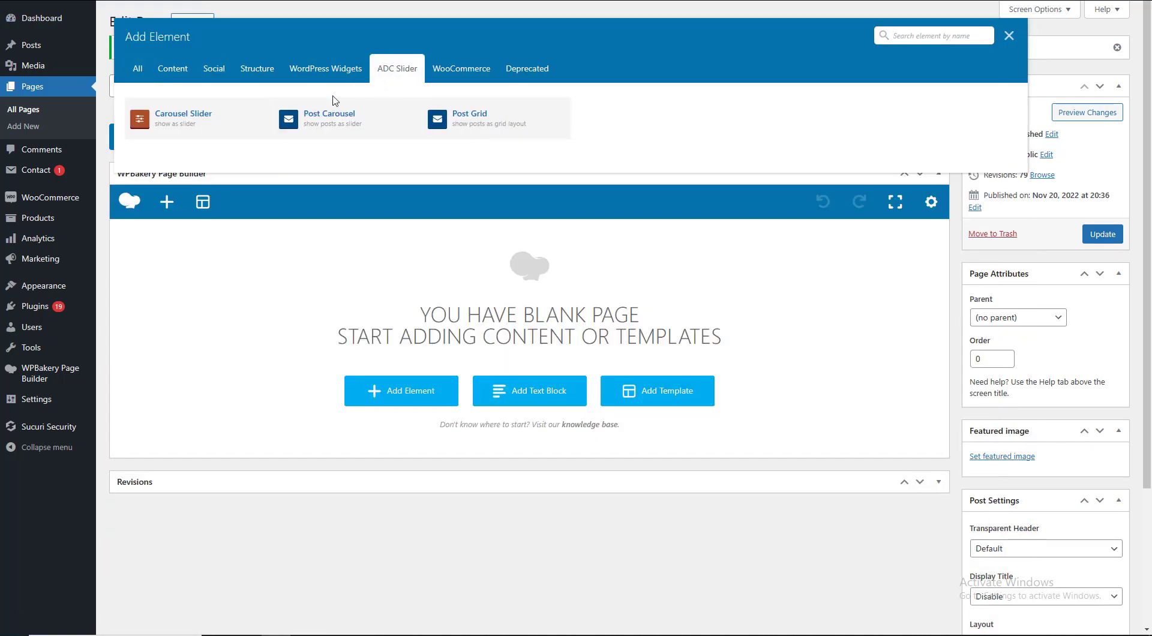
left_click(189, 121)
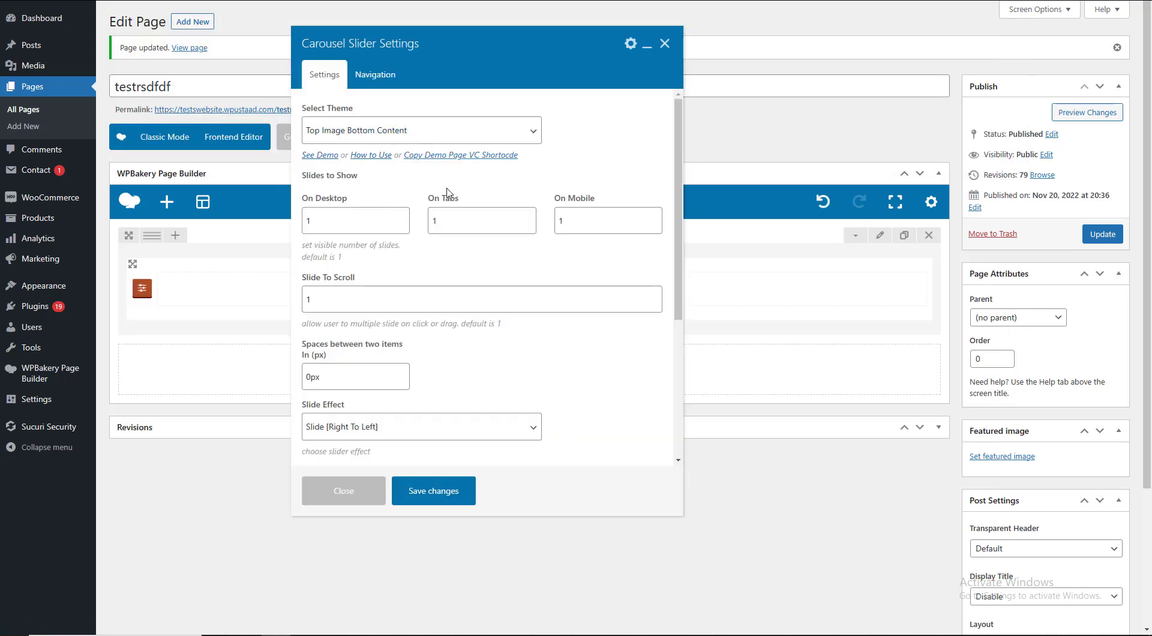
left_click(368, 136)
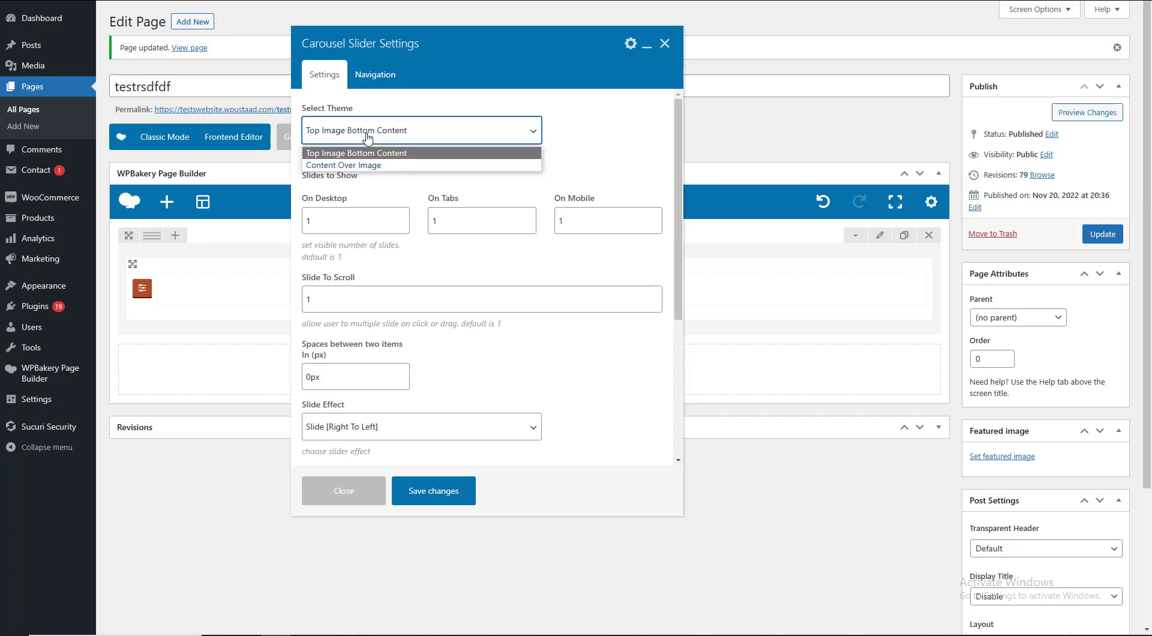
left_click(351, 165)
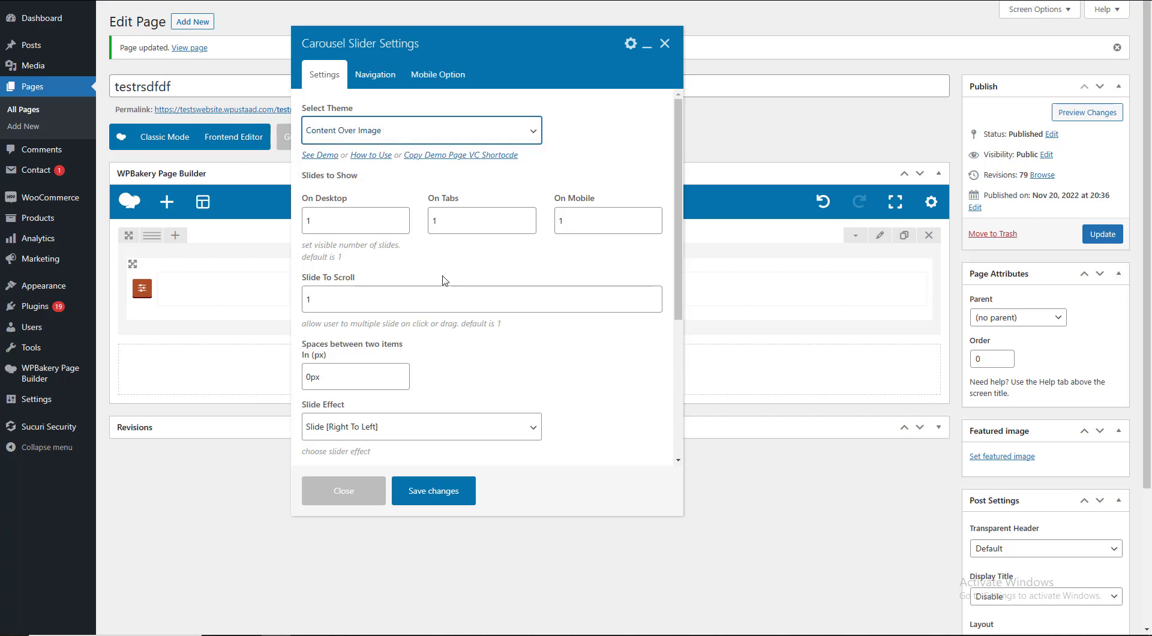
- Examine the carousel's general options: slides to show, slides to scroll, item spacing, slide effect, autoplay, adaptive height and slider speed
scroll(442, 280, "down", 4)
scroll(442, 280, "up", 4)
left_click(339, 301)
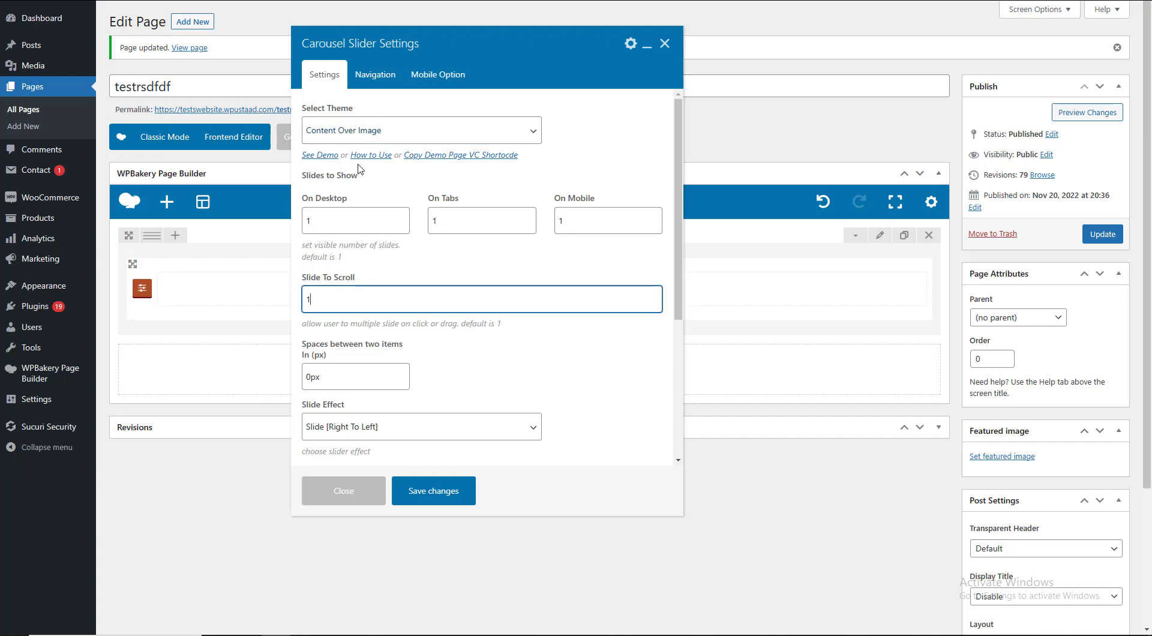
left_click(346, 216)
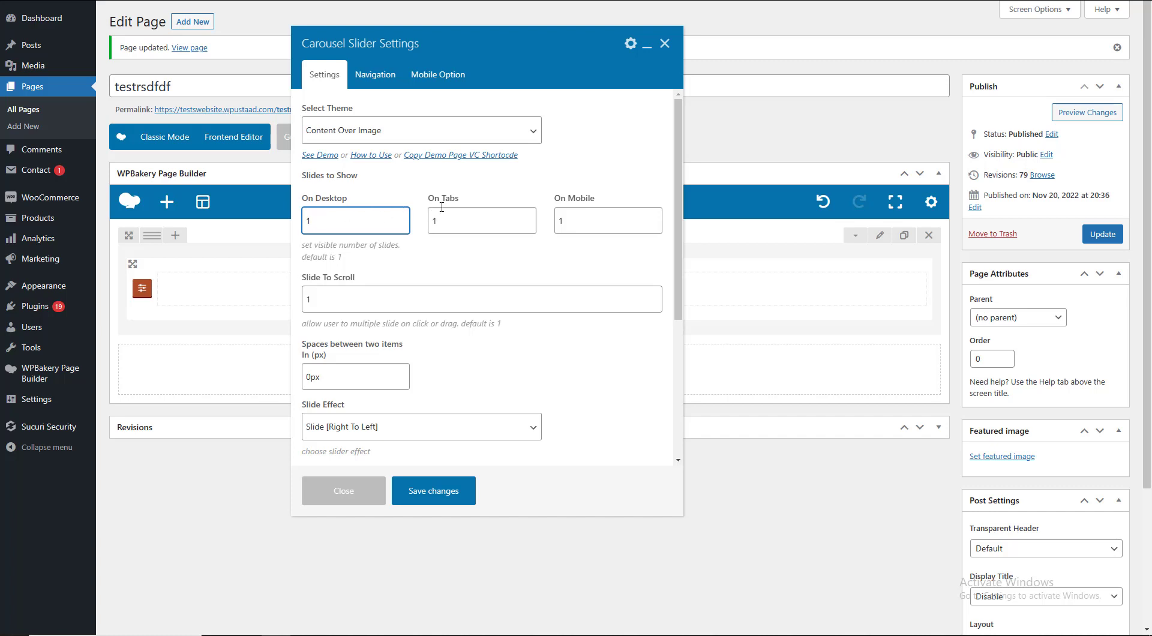
left_click(333, 302)
scroll(360, 300, "down", 4)
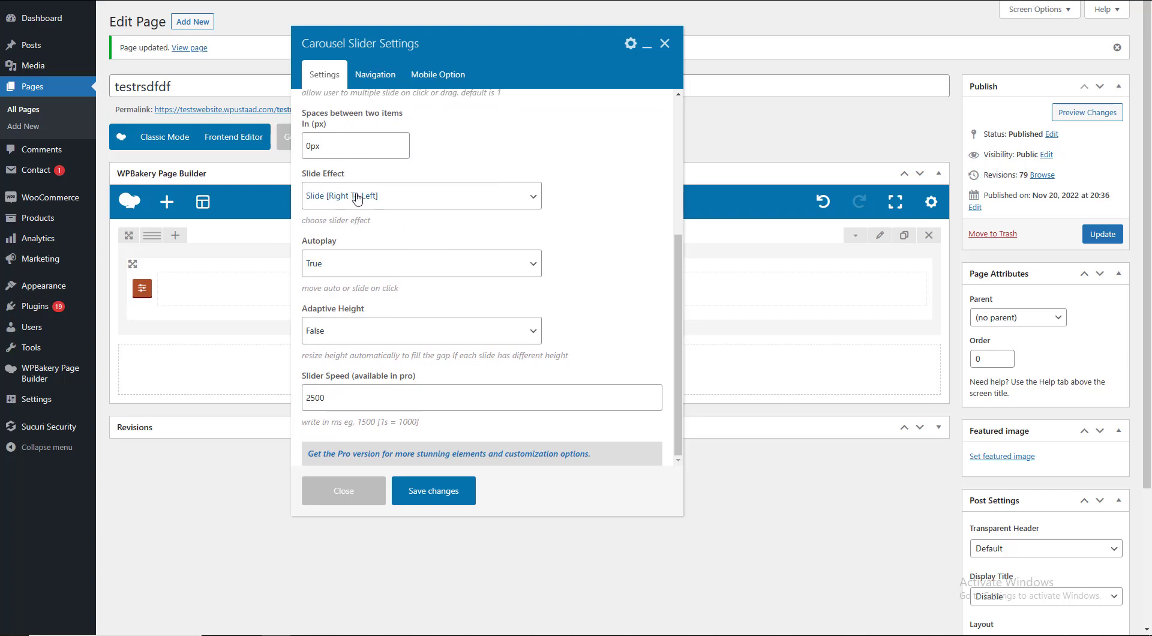
left_click(358, 198)
left_click(393, 219)
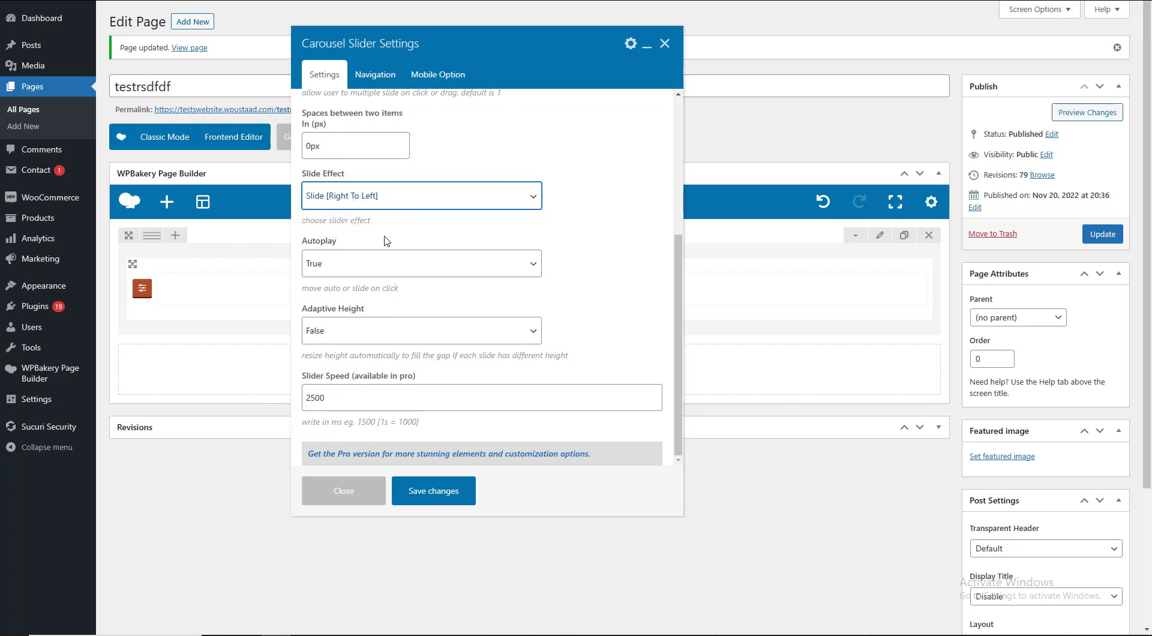
scroll(429, 327, "down", 4)
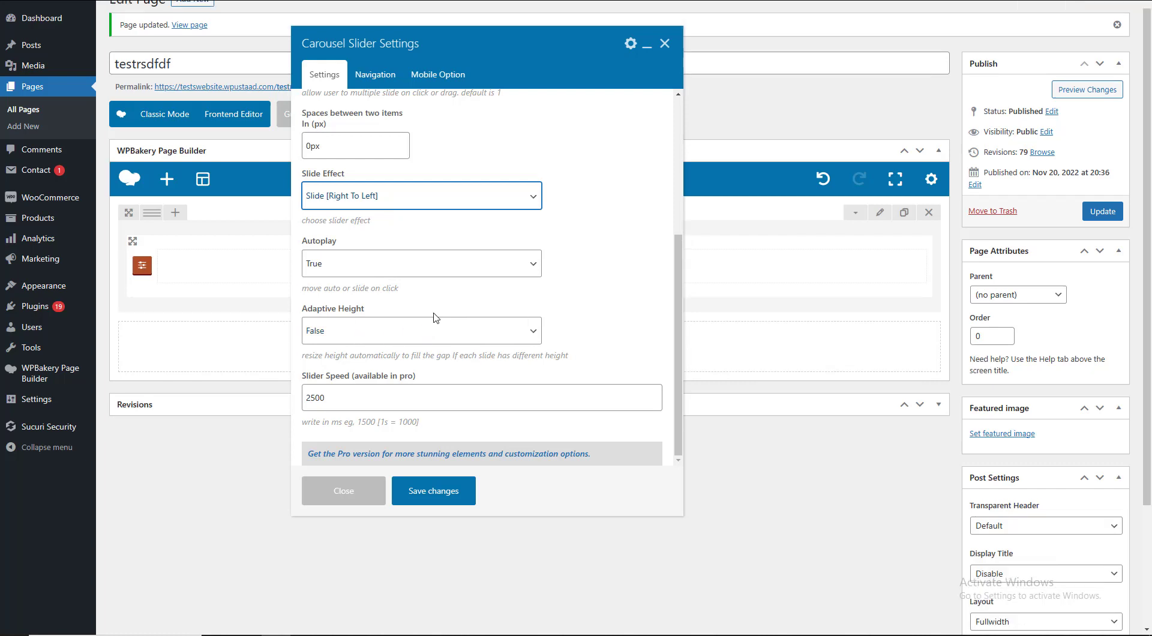
scroll(429, 331, "up", 8)
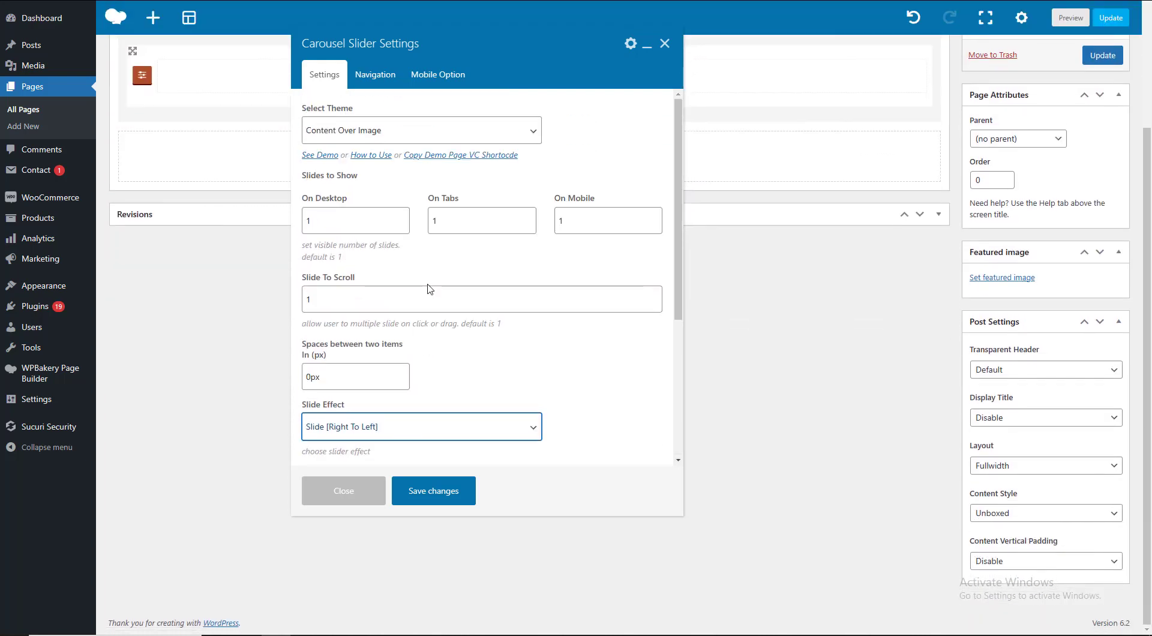
- In the carousel's navigation settings, set the arrows to Show and the dots to Hide
left_click(385, 80)
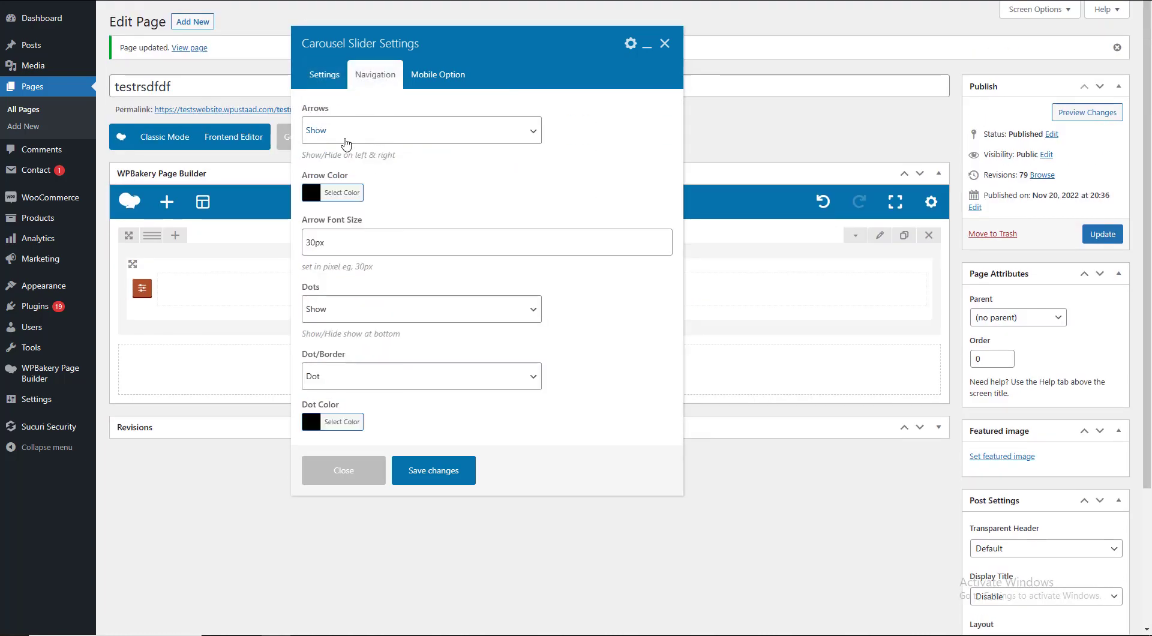
left_click(346, 132)
left_click(336, 165)
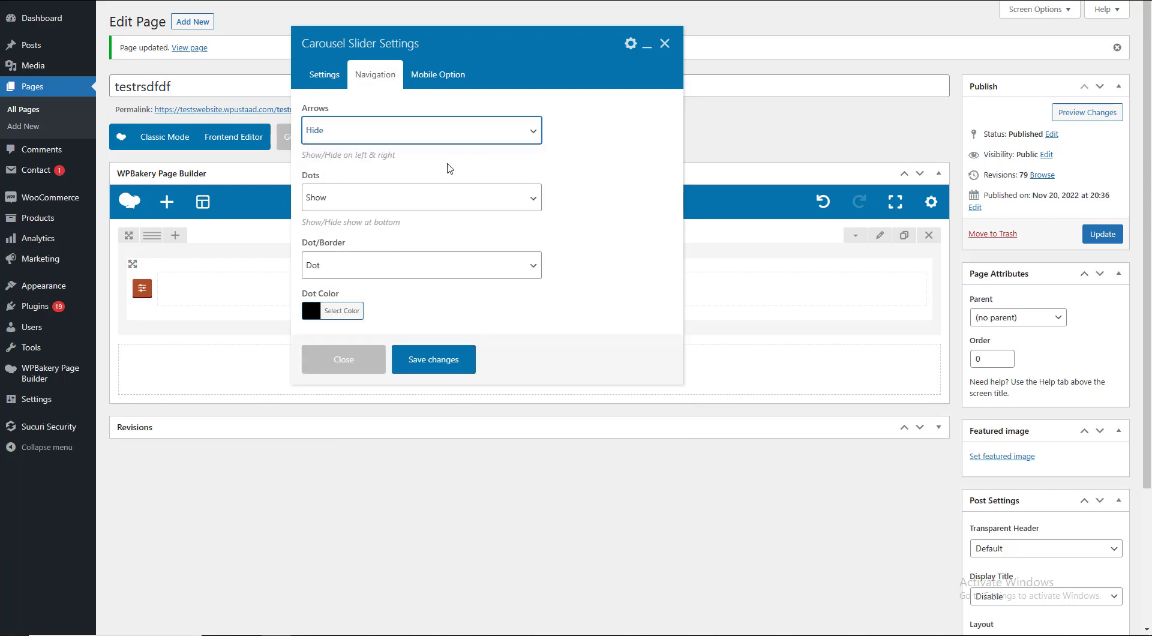
left_click(343, 138)
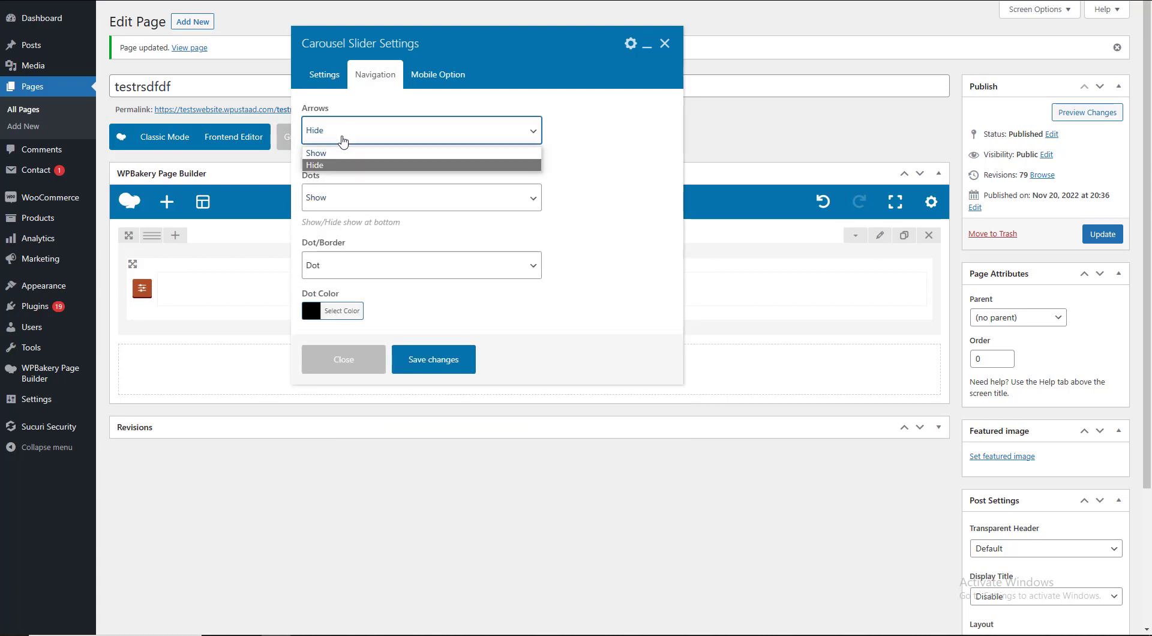
left_click(331, 150)
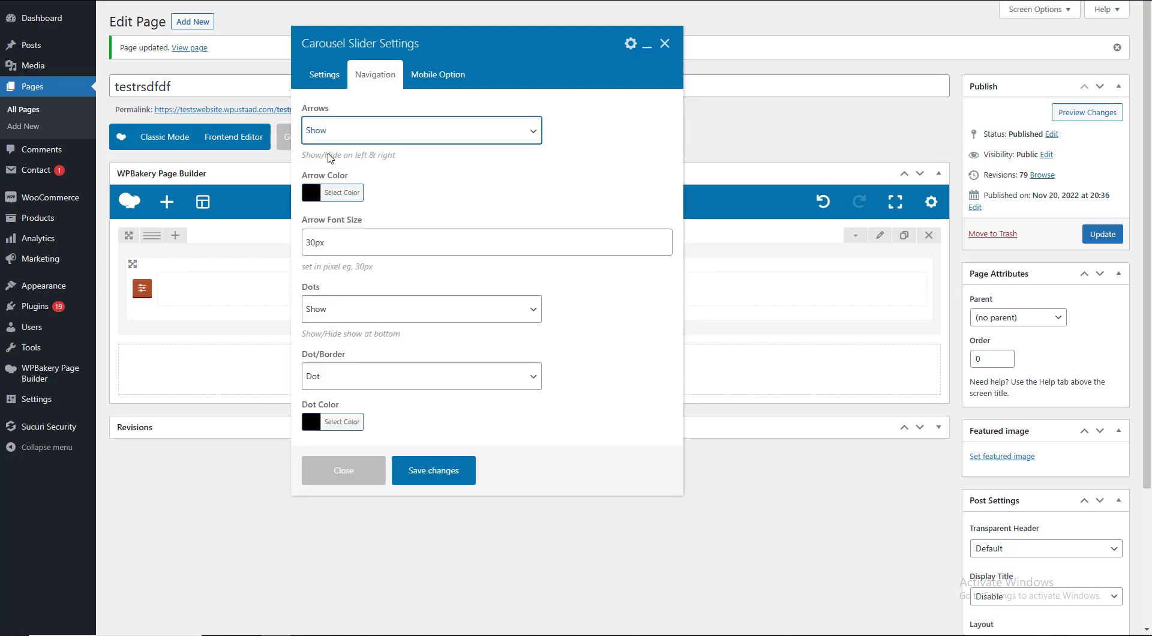
left_click(329, 312)
left_click(330, 337)
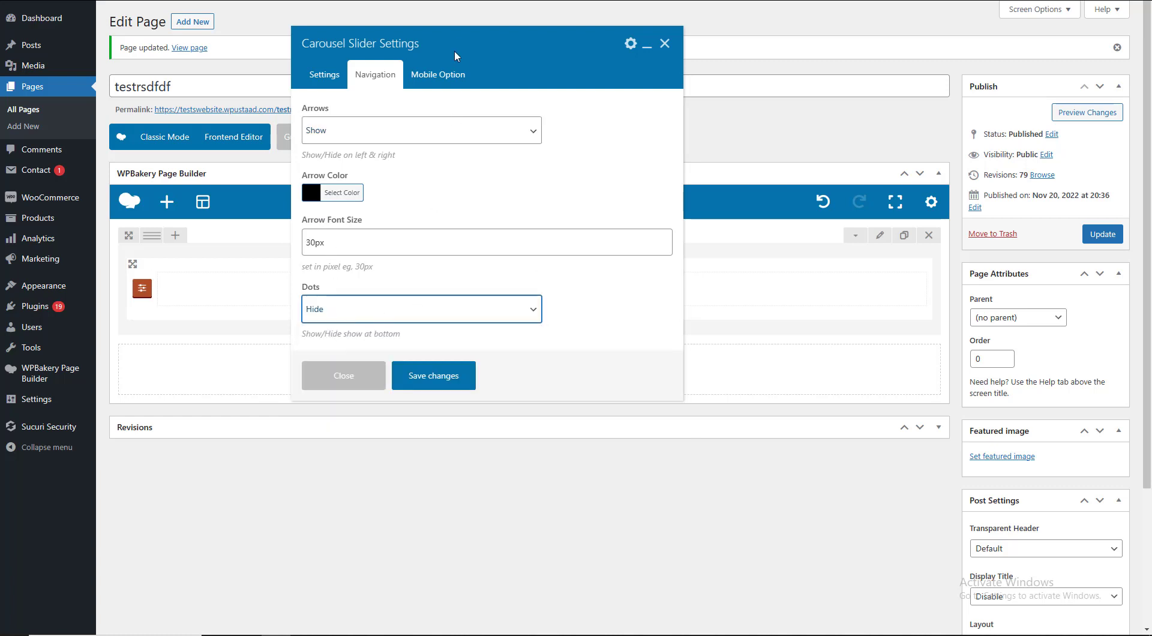
- Review the carousel's mobile height and padding options, then save the Carousel Slider settings
left_click(444, 75)
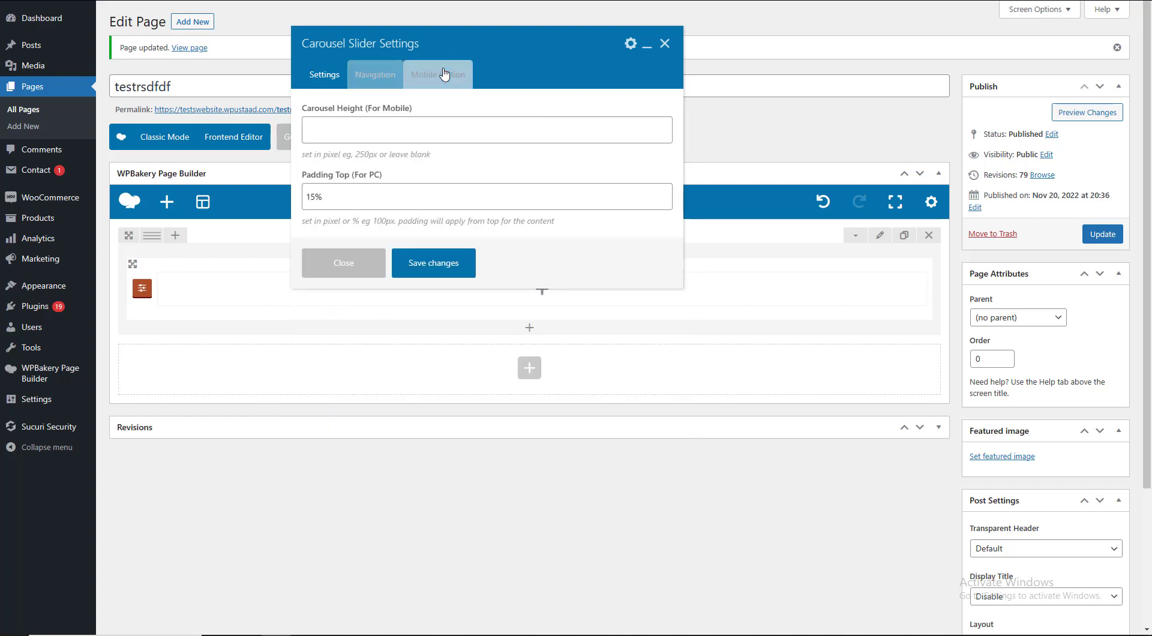
left_click(367, 128)
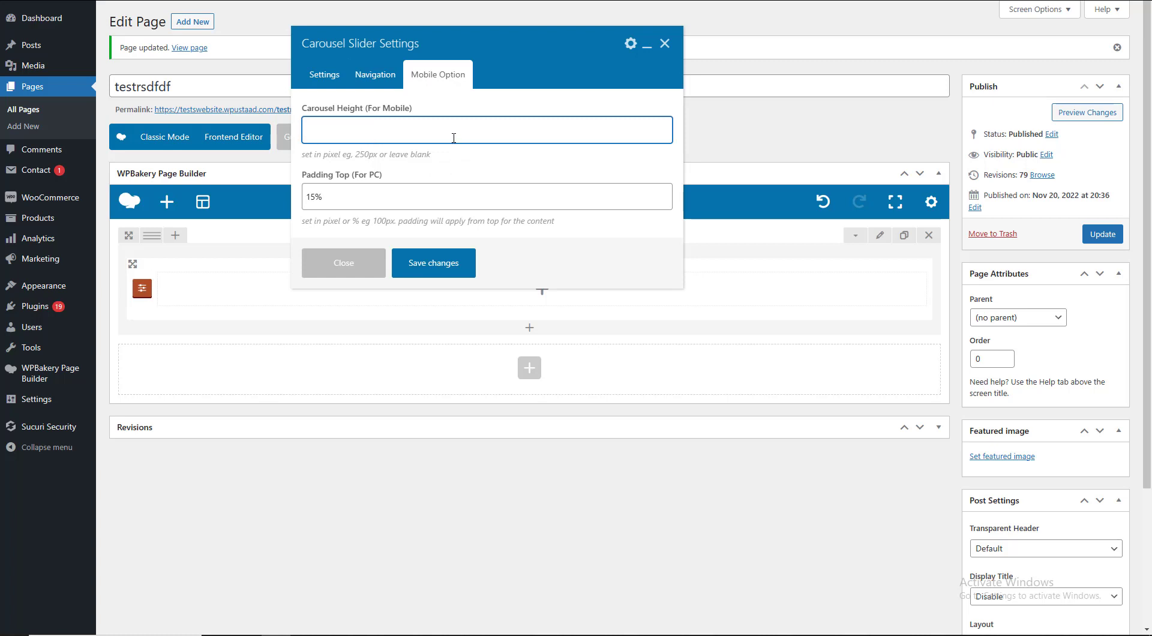
left_click(318, 75)
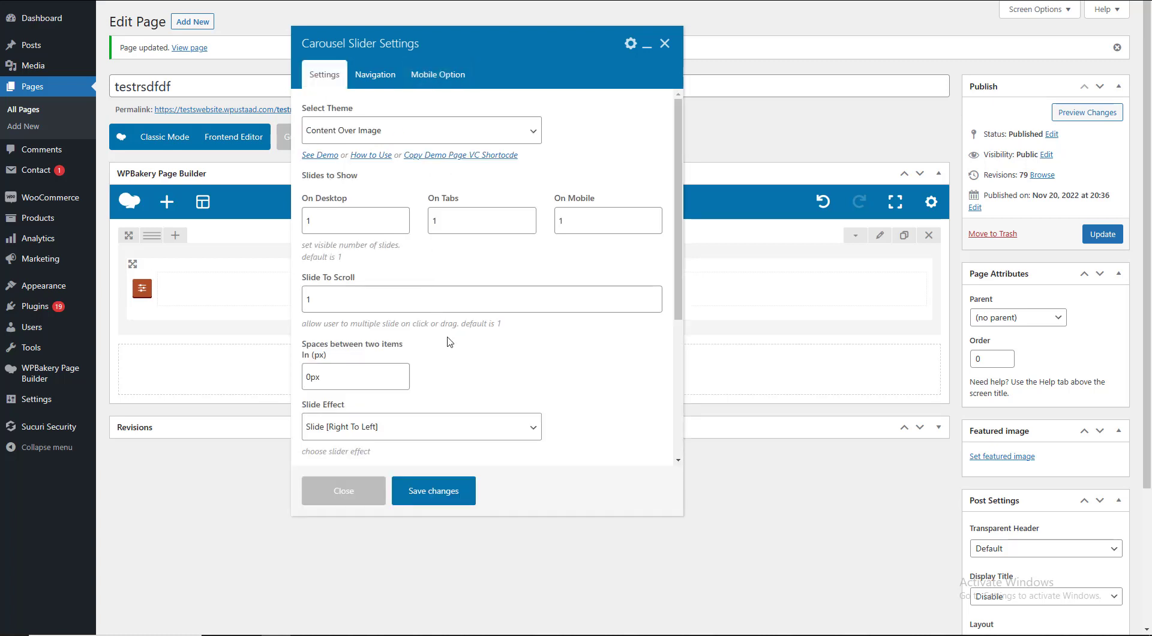
left_click(437, 495)
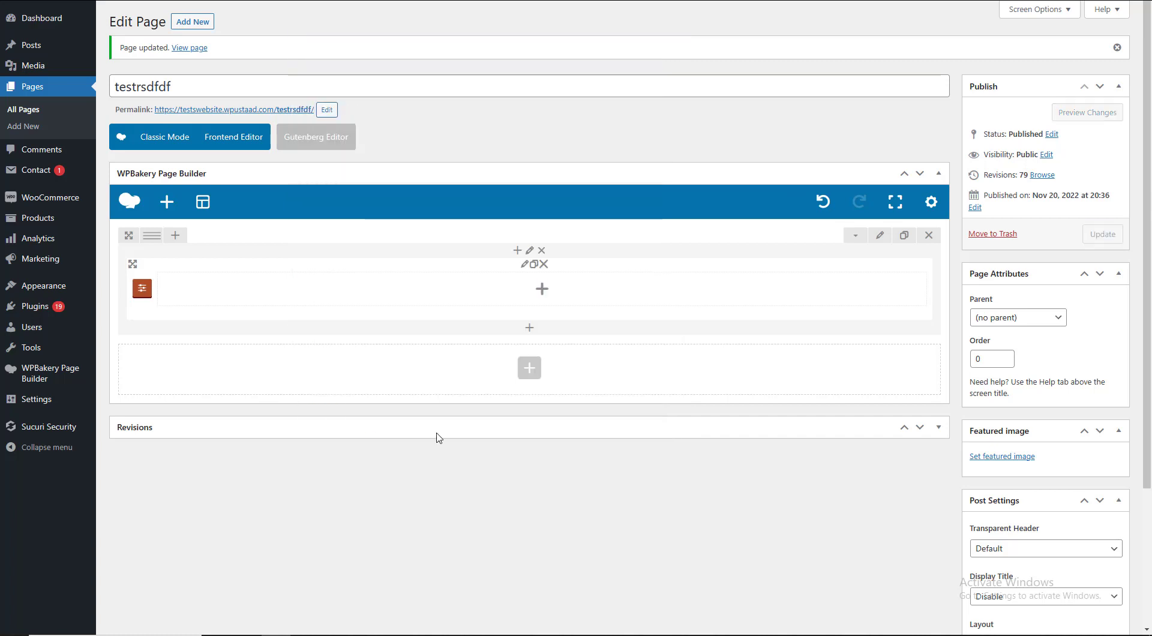
- Add a Slider Settings element inside the carousel and set its image to the city street photo default-img1.jpg from the media library
left_click(542, 291)
left_click(223, 122)
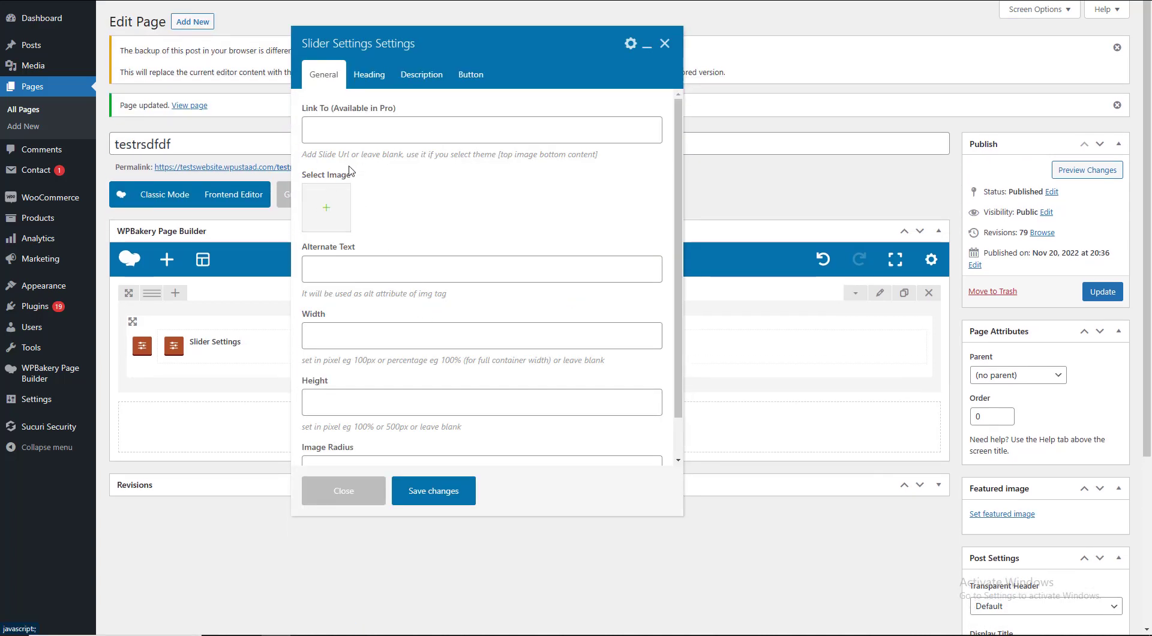
left_click(328, 206)
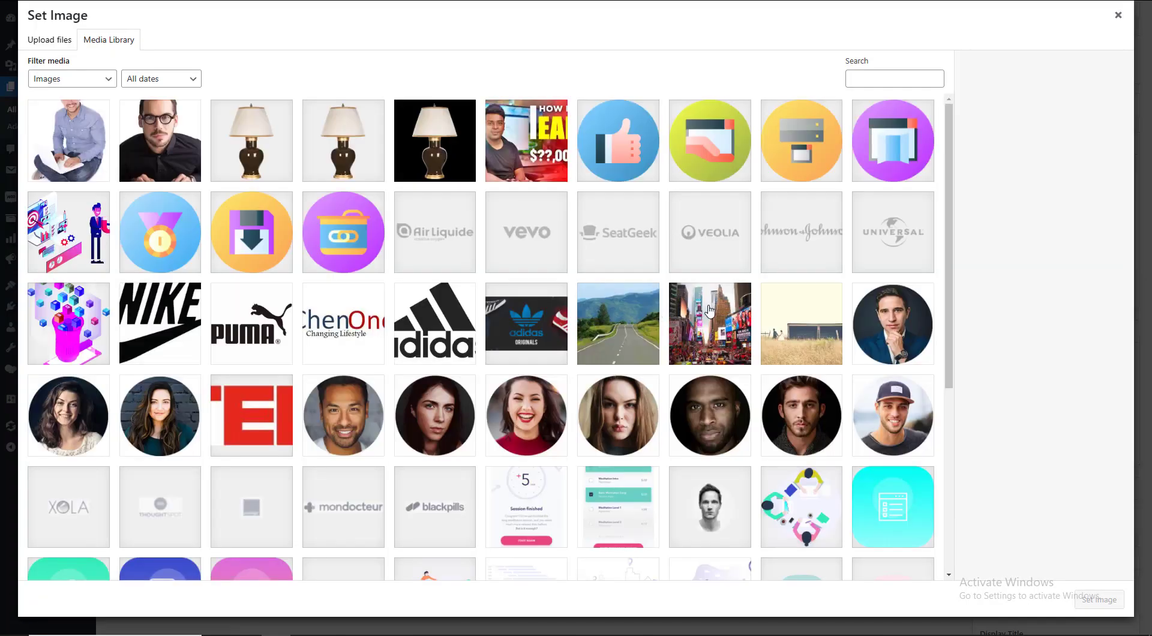
left_click(710, 312)
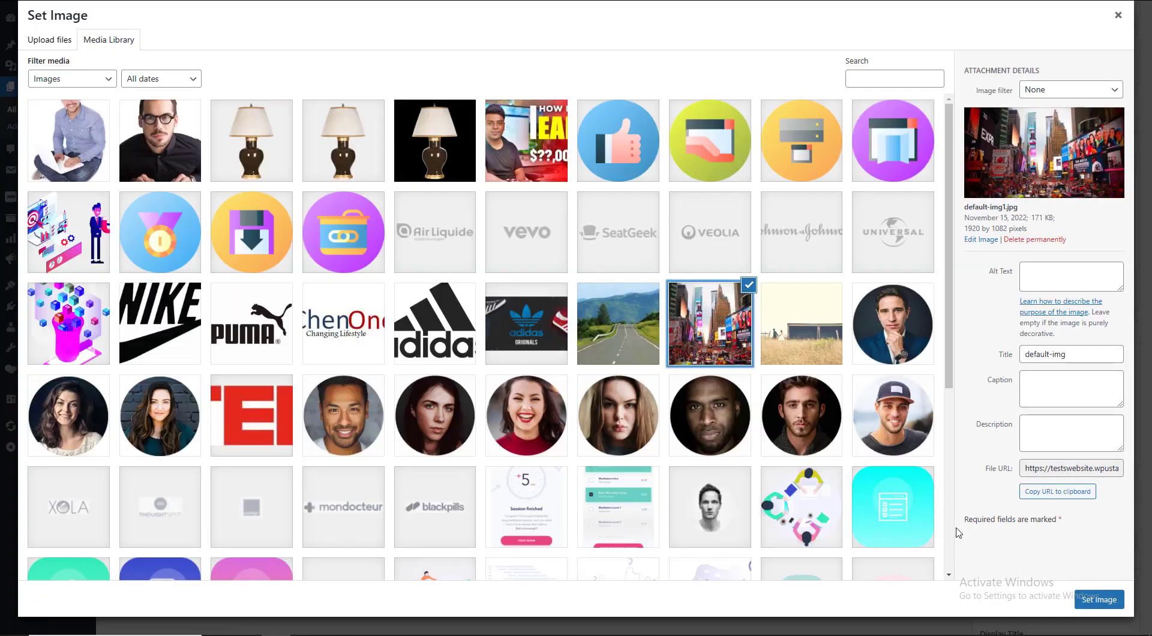
left_click(1099, 600)
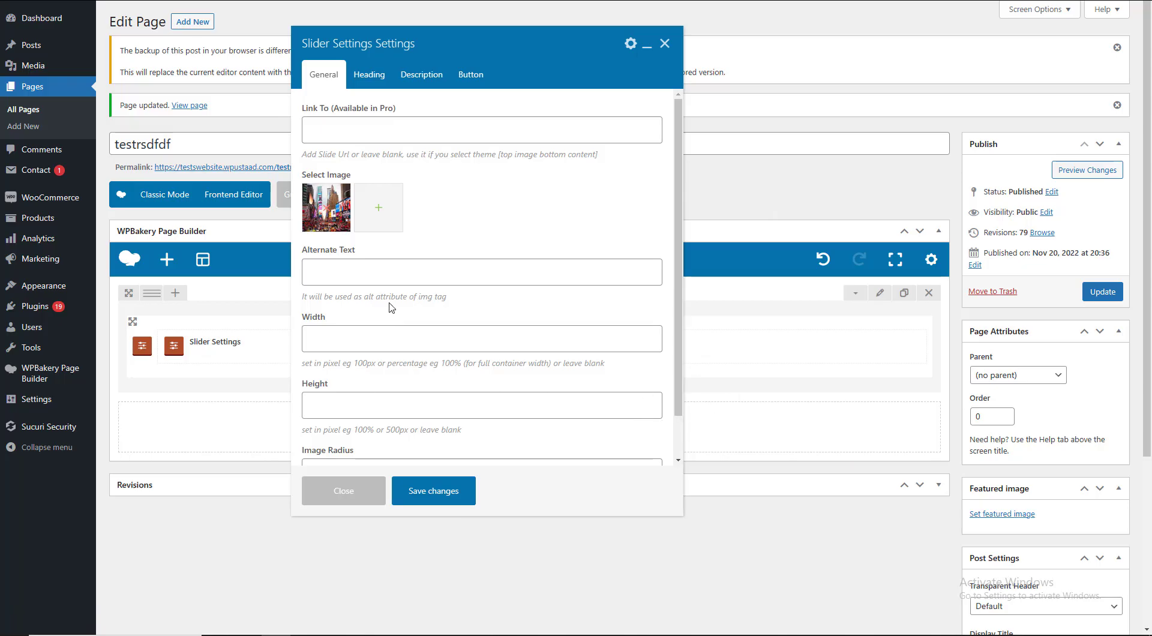
- Set the slide image's width and height to 100% each and save the slide settings
scroll(391, 308, "down", 1)
left_click(372, 289)
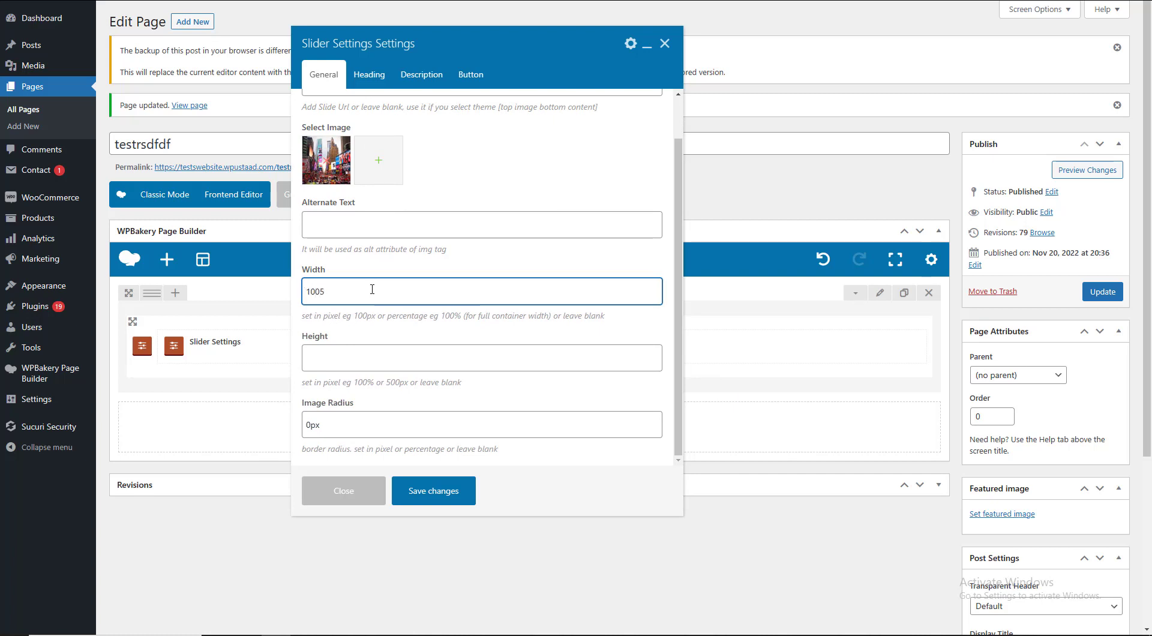
key("ctrl+a")
left_click(355, 358)
scroll(423, 370, "down", 5)
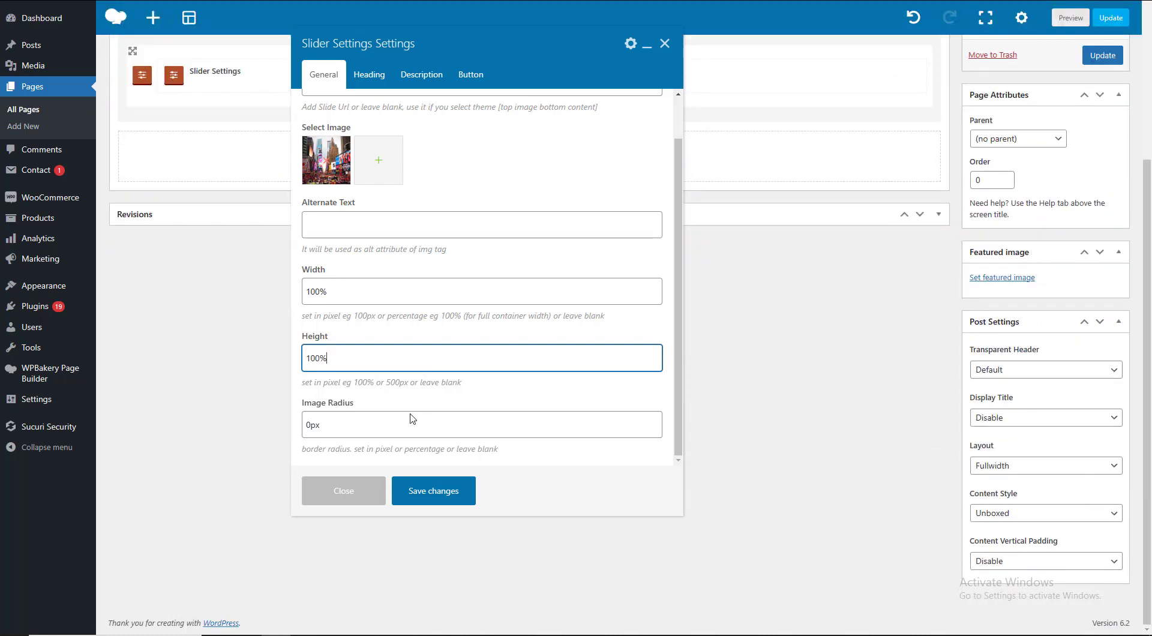
left_click(433, 502)
scroll(458, 437, "up", 5)
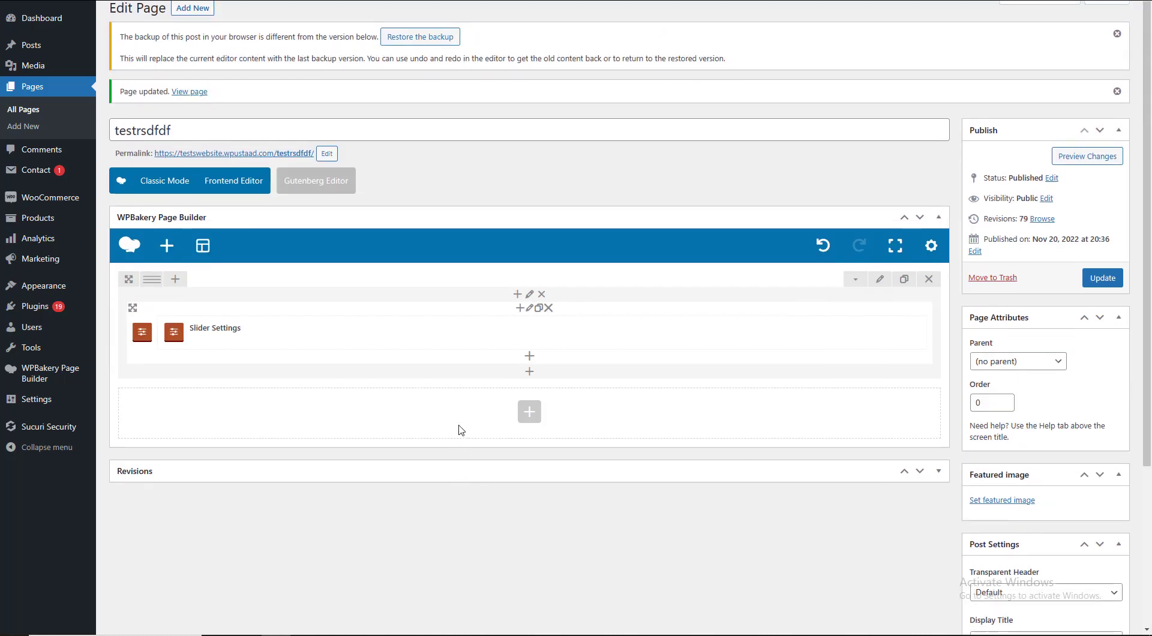
- Duplicate the slide twice, then replace the second slide's image with the mountain road photo and save it
left_click(577, 347)
left_click(577, 348)
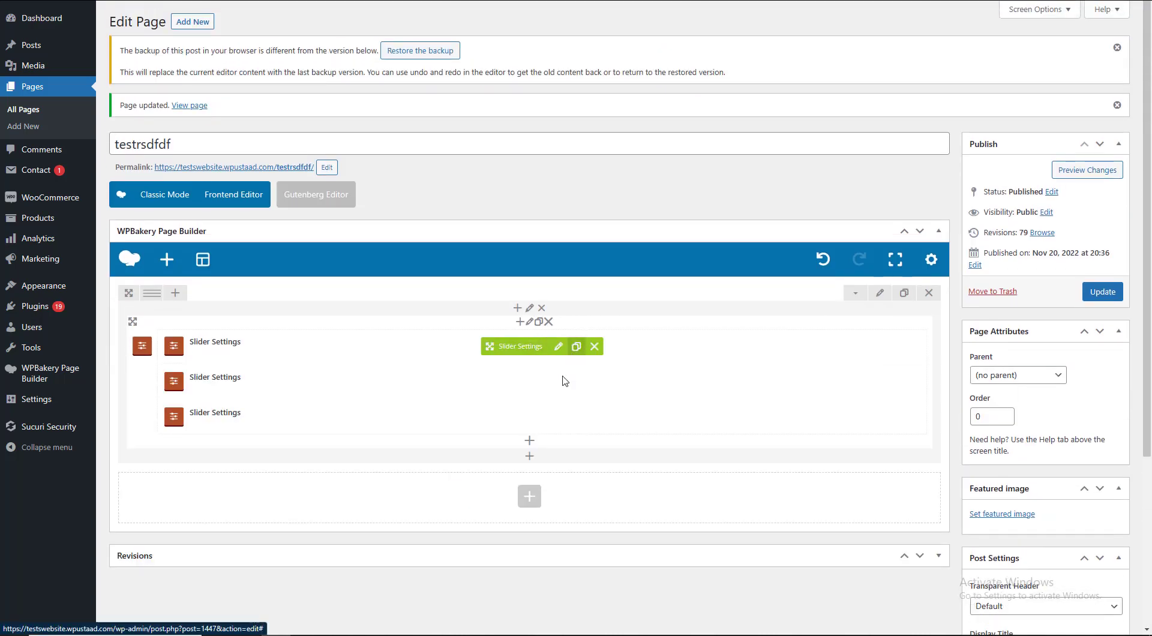
left_click(558, 383)
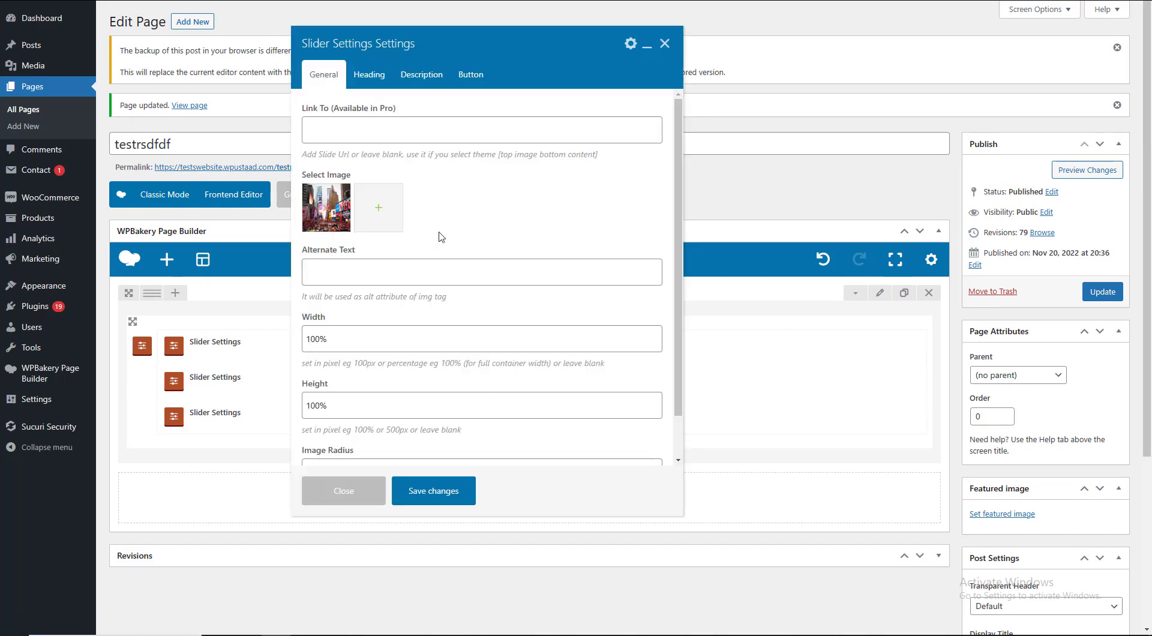
left_click(391, 212)
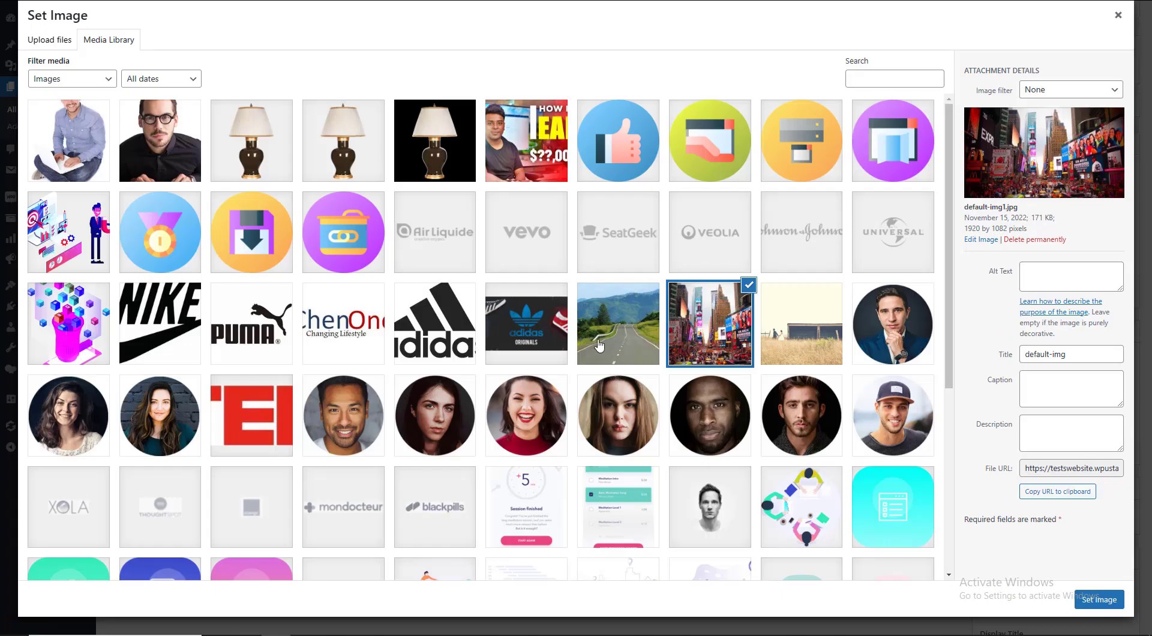
left_click(617, 369)
left_click(1087, 599)
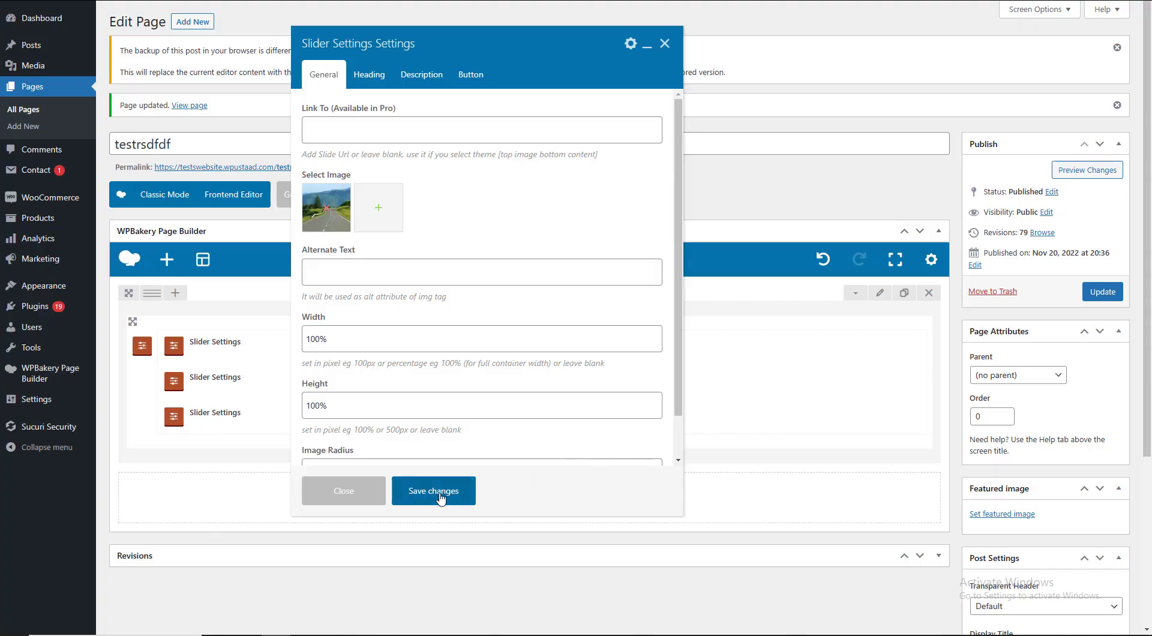
left_click(441, 495)
- Replace the third slide's image with the field and barn photo default-img2.jpg and save the slide settings
mouse_move(480, 420)
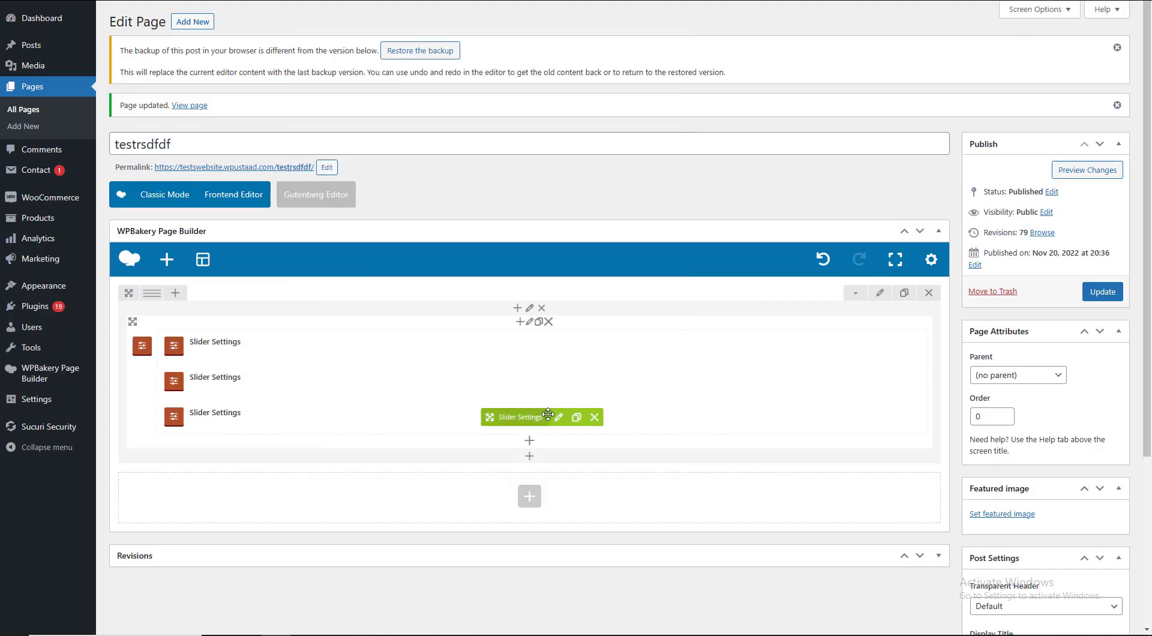
left_click(555, 415)
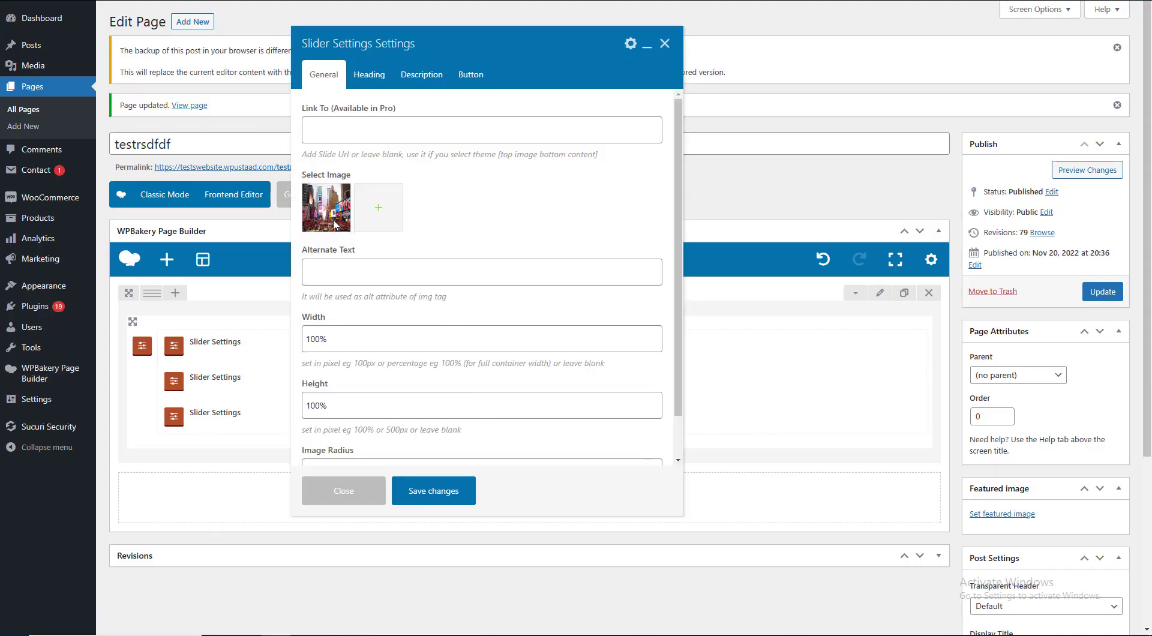
left_click(332, 220)
left_click(328, 217)
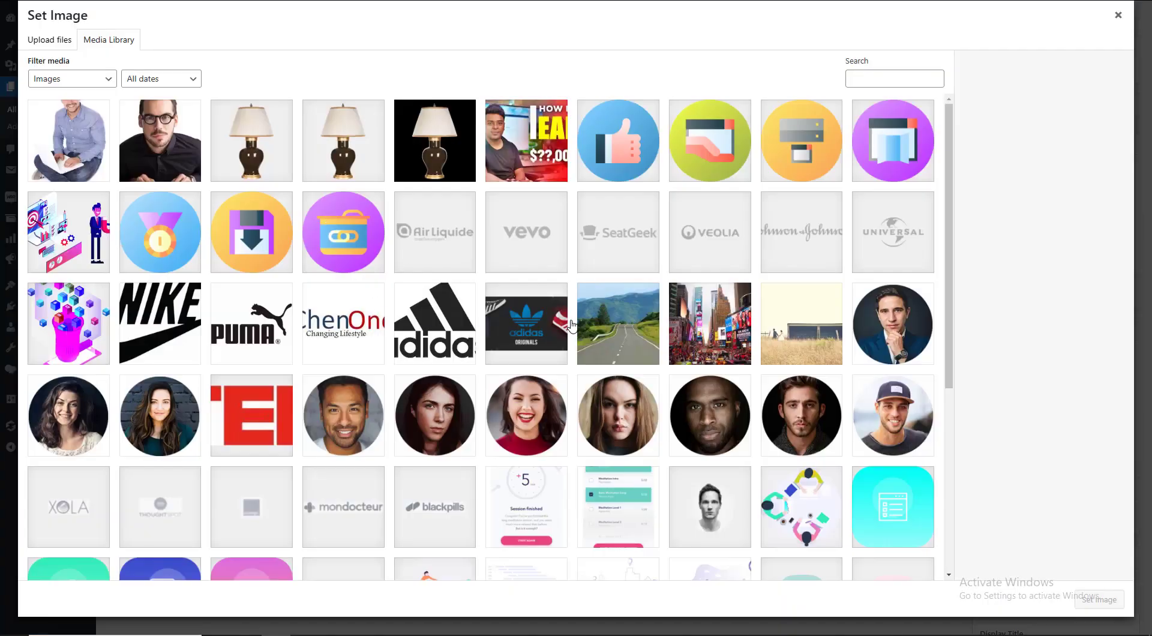
left_click(792, 347)
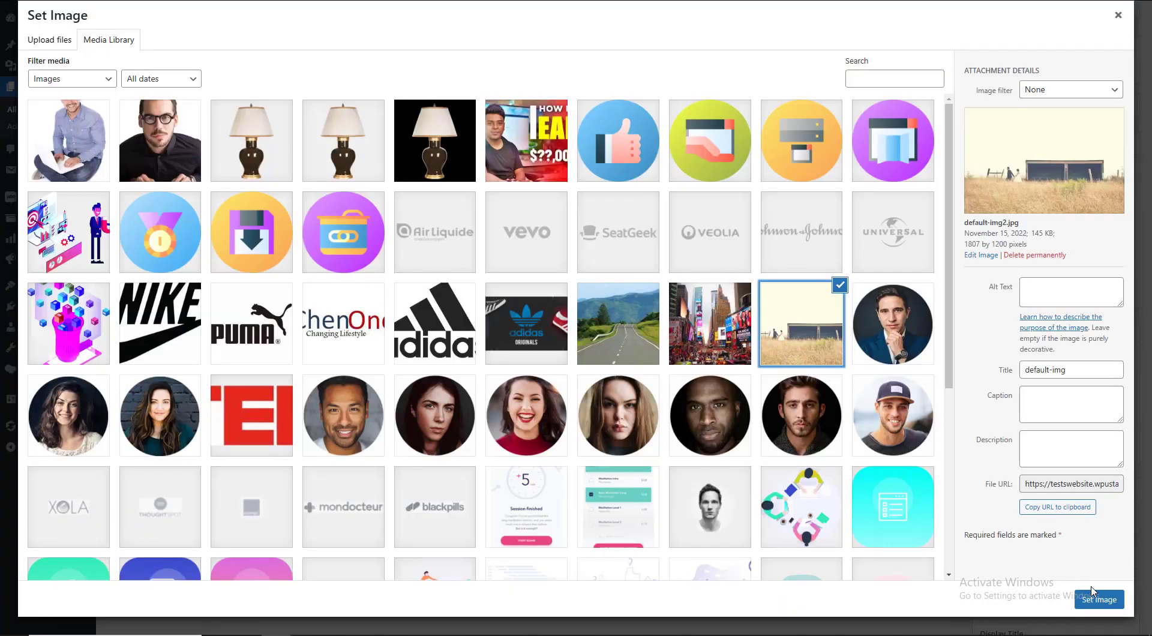
left_click(1098, 599)
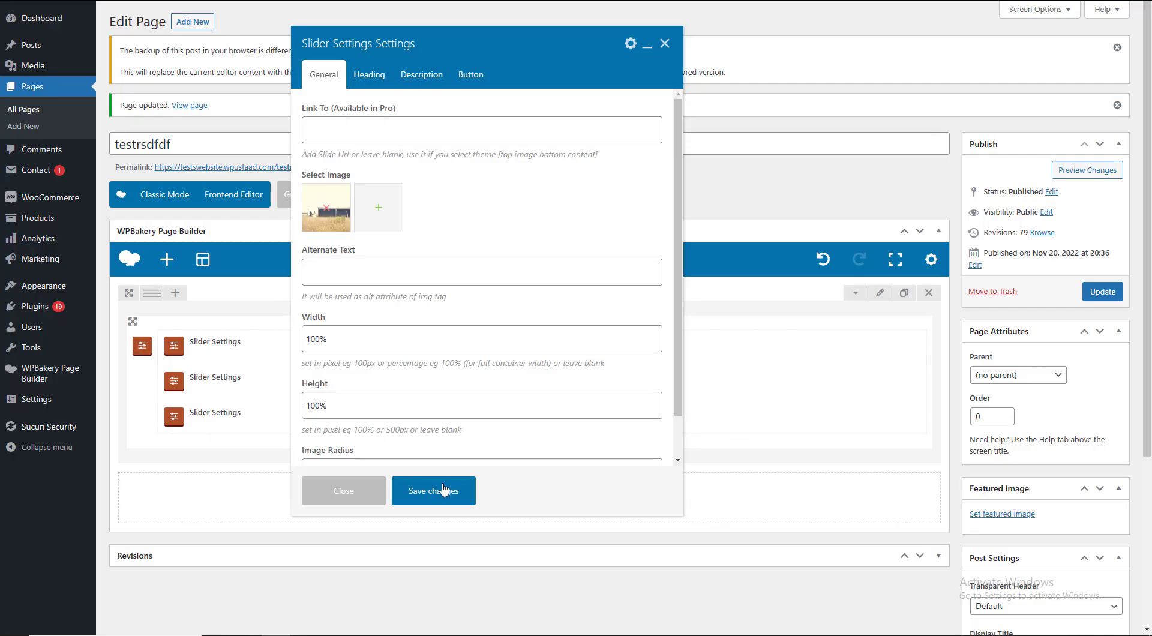
left_click(427, 493)
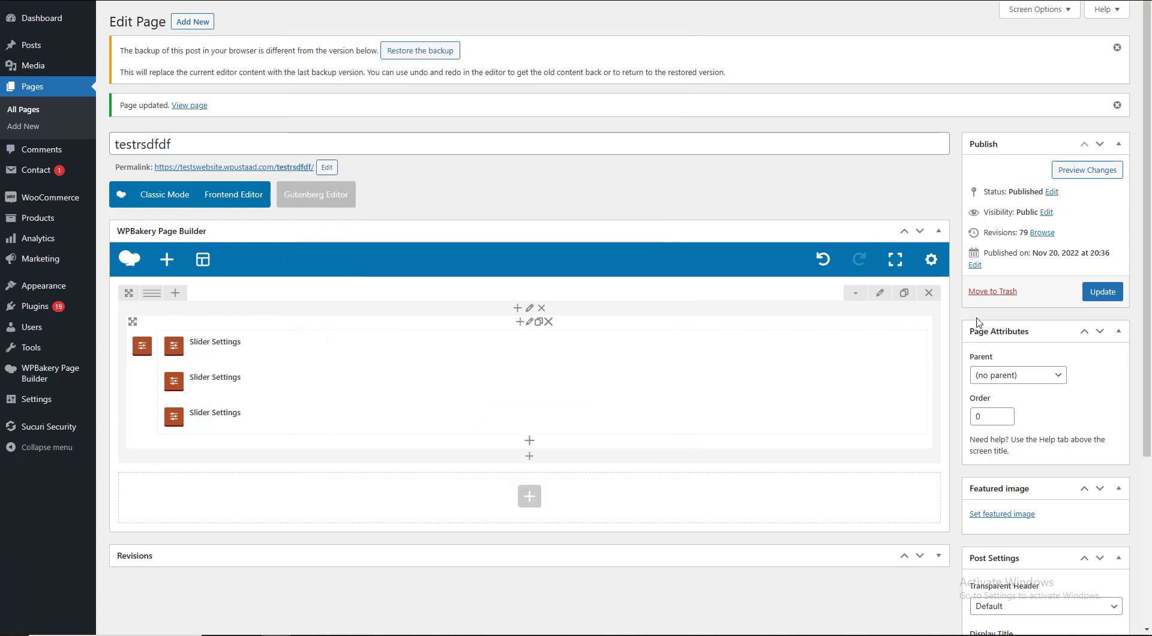
- Update the page and open its published version to check the carousel
left_click(1101, 292)
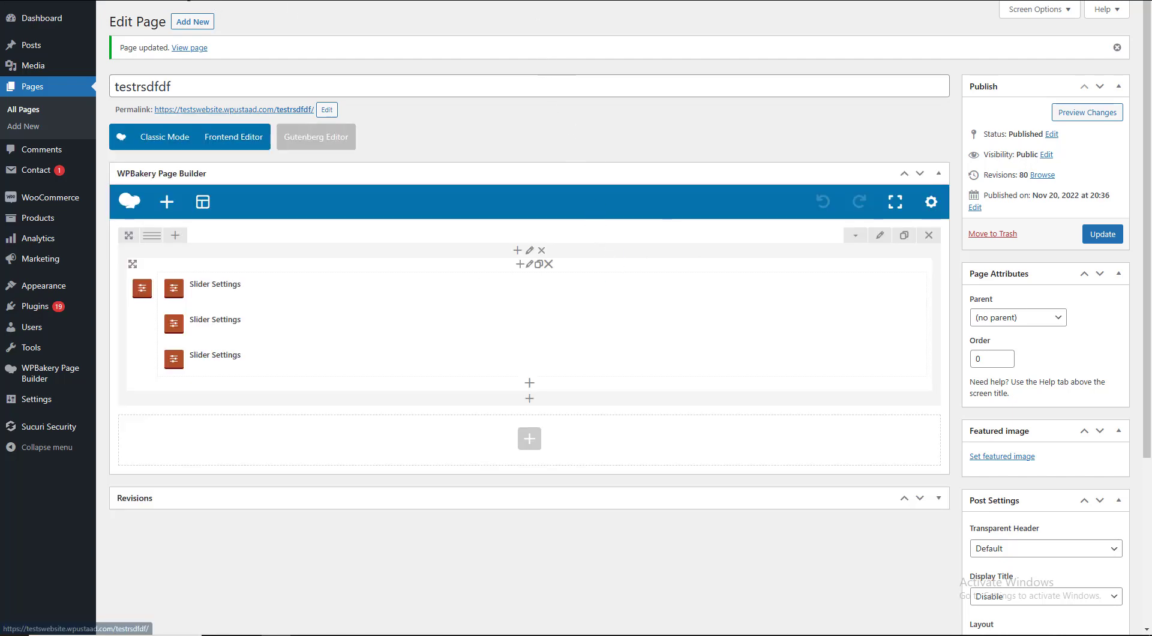
left_click(189, 47)
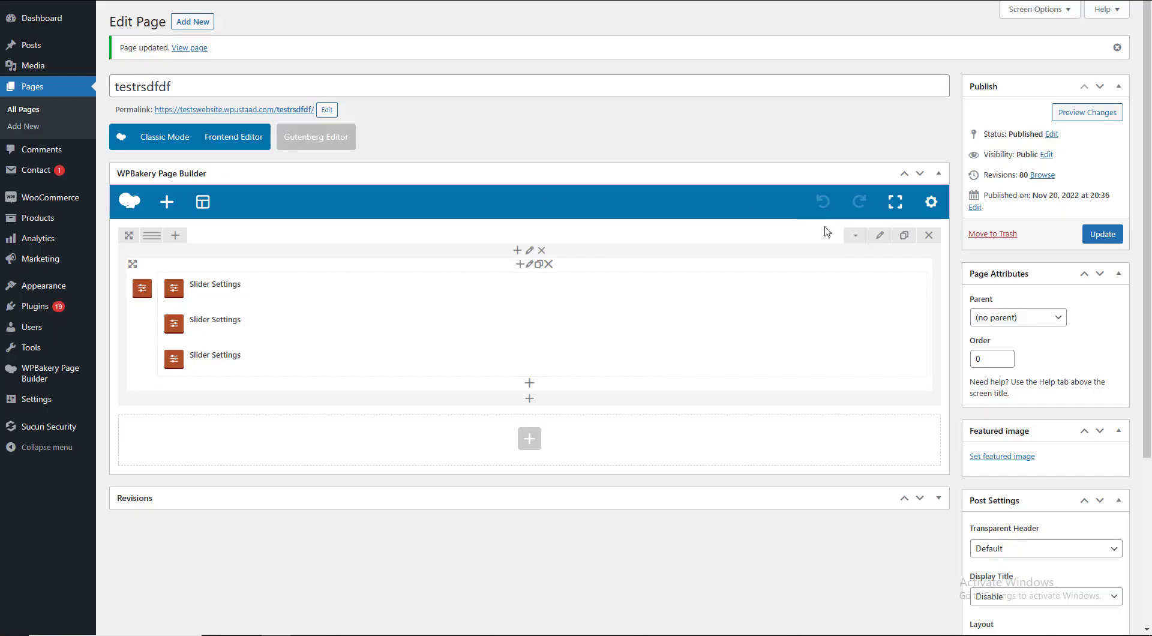
- Set the row containing the carousel to Stretch row and content (no paddings), save it and update the page
left_click(880, 236)
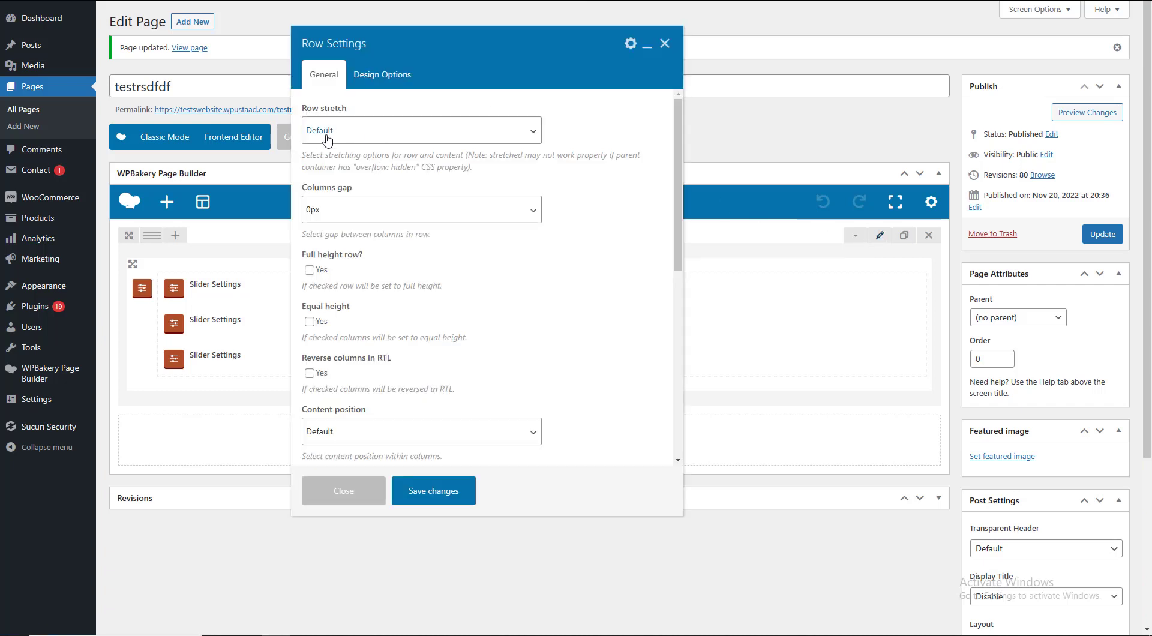
left_click(328, 138)
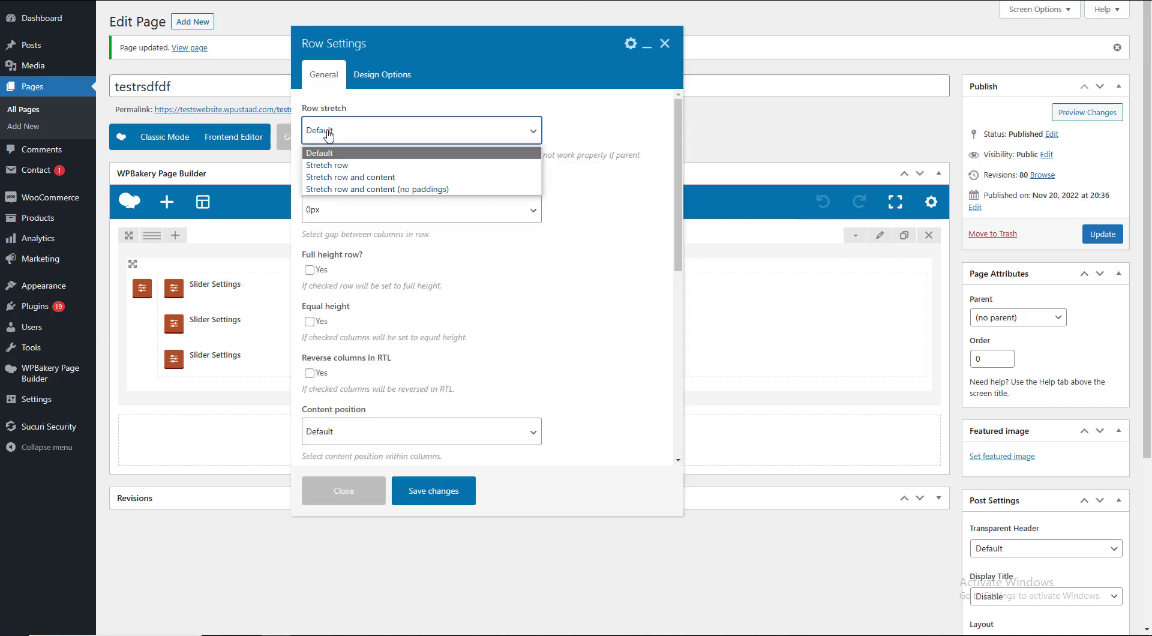
left_click(334, 189)
left_click(432, 493)
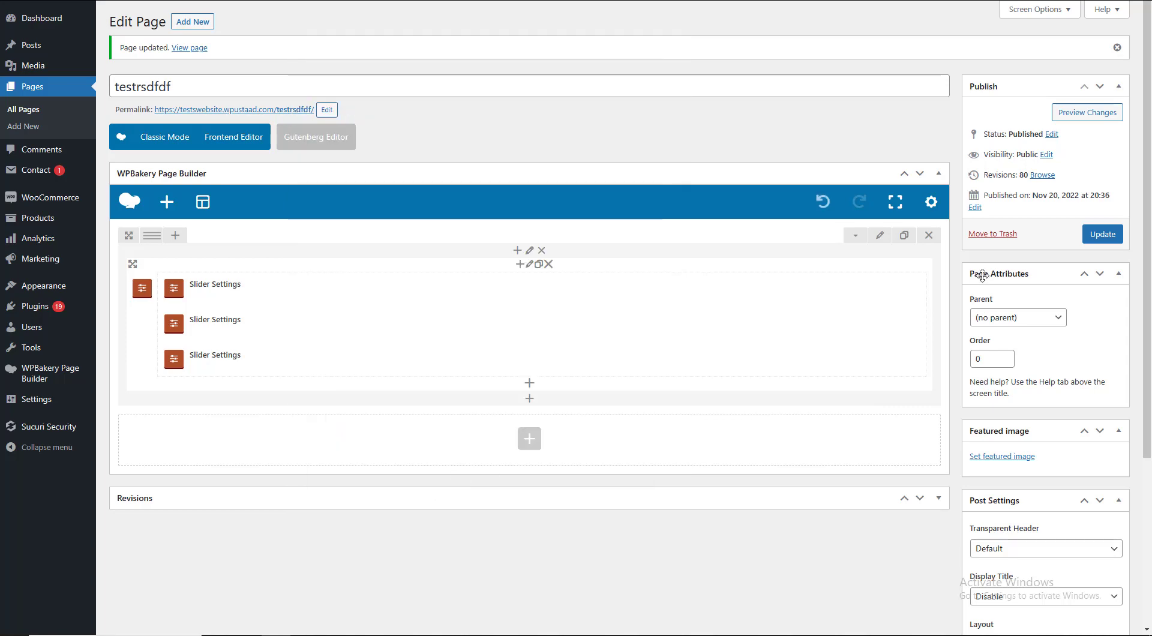
left_click(1103, 234)
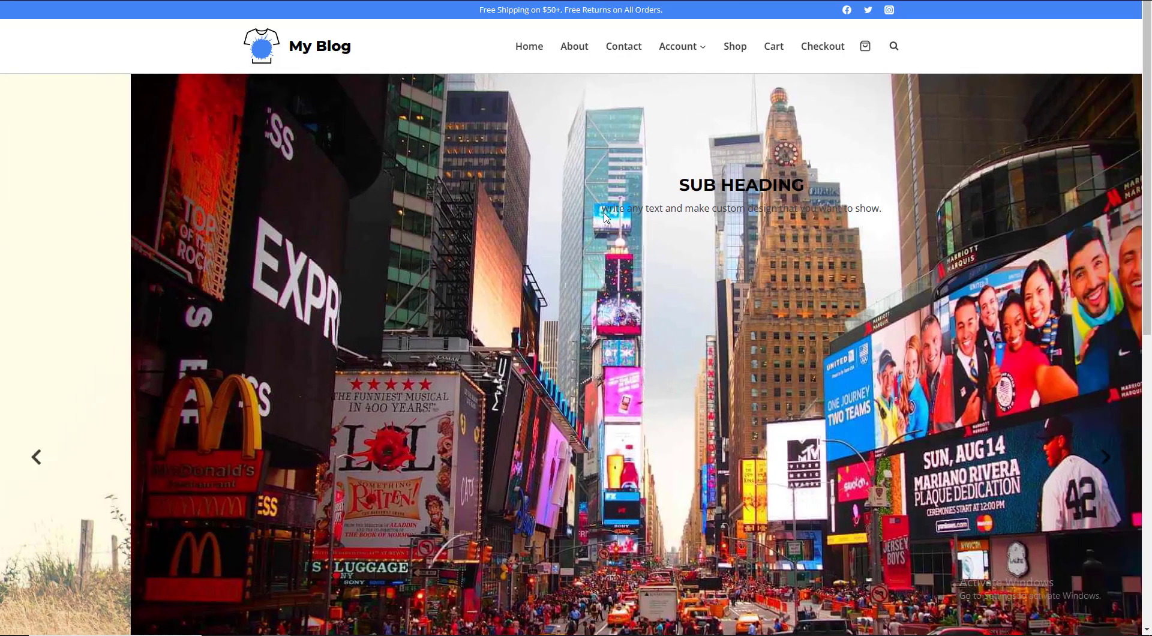
- Examine the full-width carousel on the published page, moving through its slides backward and forward with the navigation arrows
left_click_drag(1148, 232, 1149, 339)
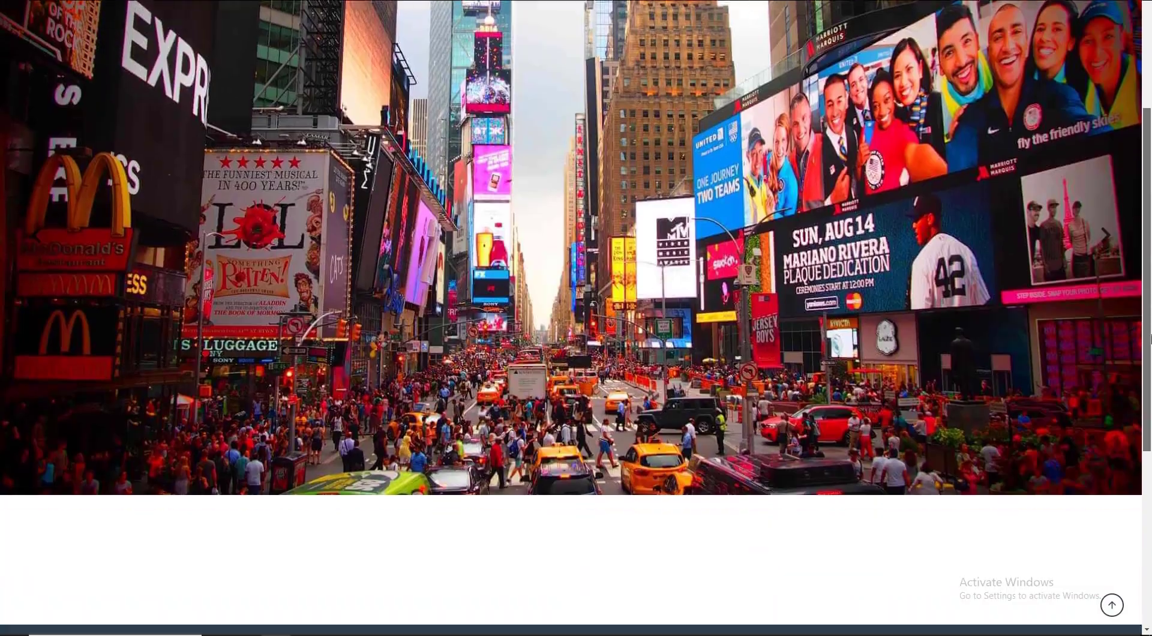
scroll(27, 349, "up", 4)
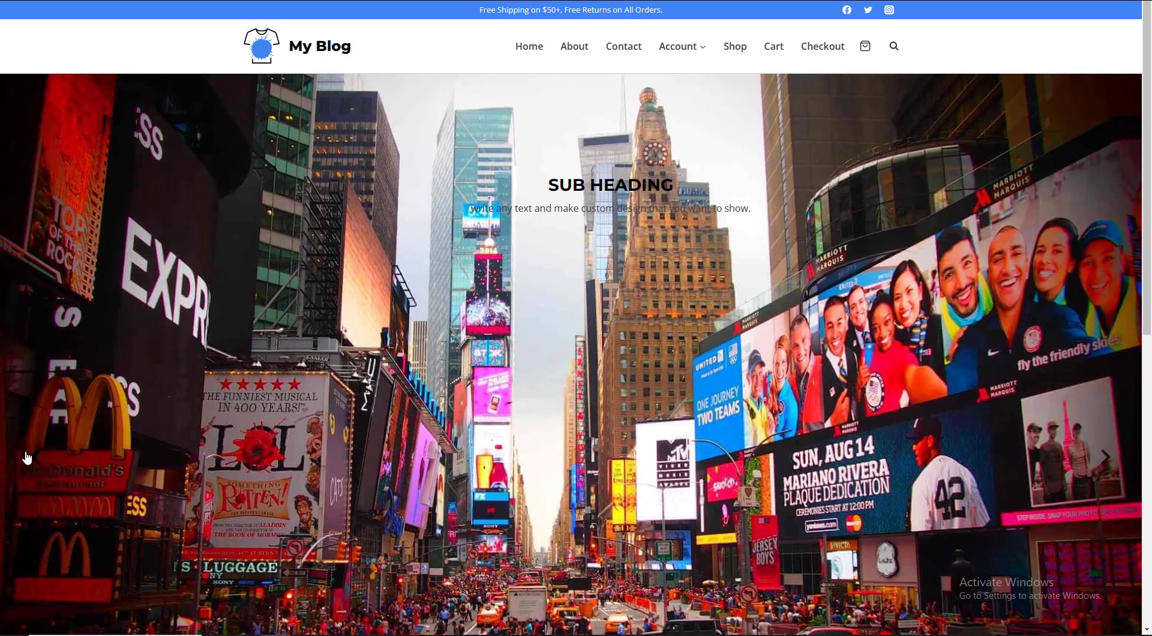
left_click(33, 457)
scroll(618, 369, "down", 6)
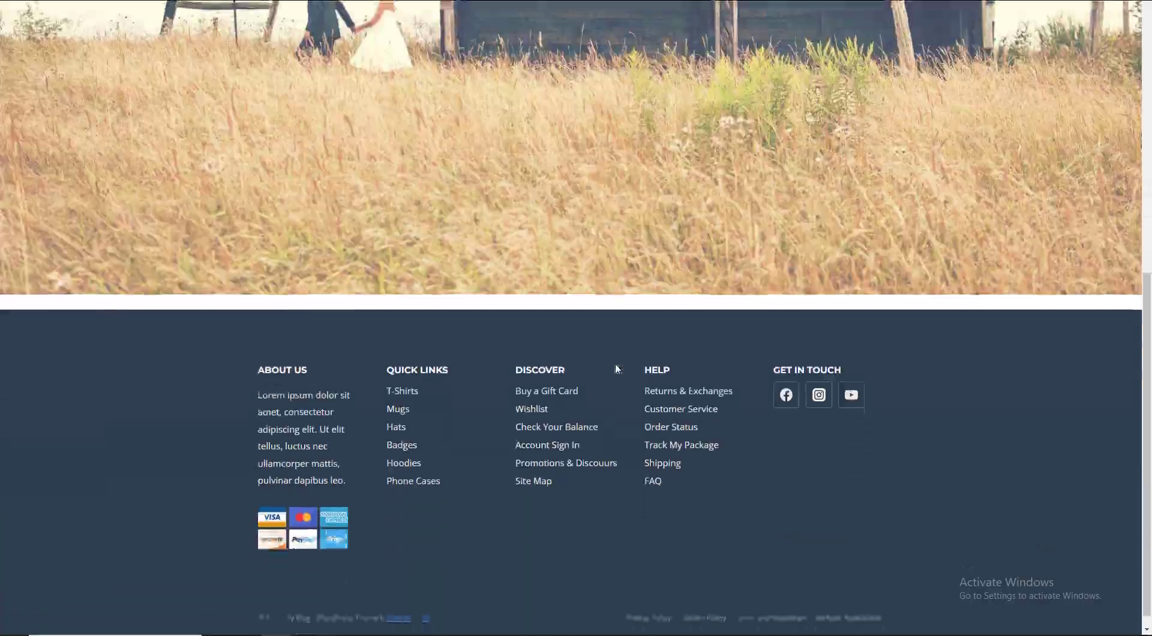
scroll(615, 367, "up", 6)
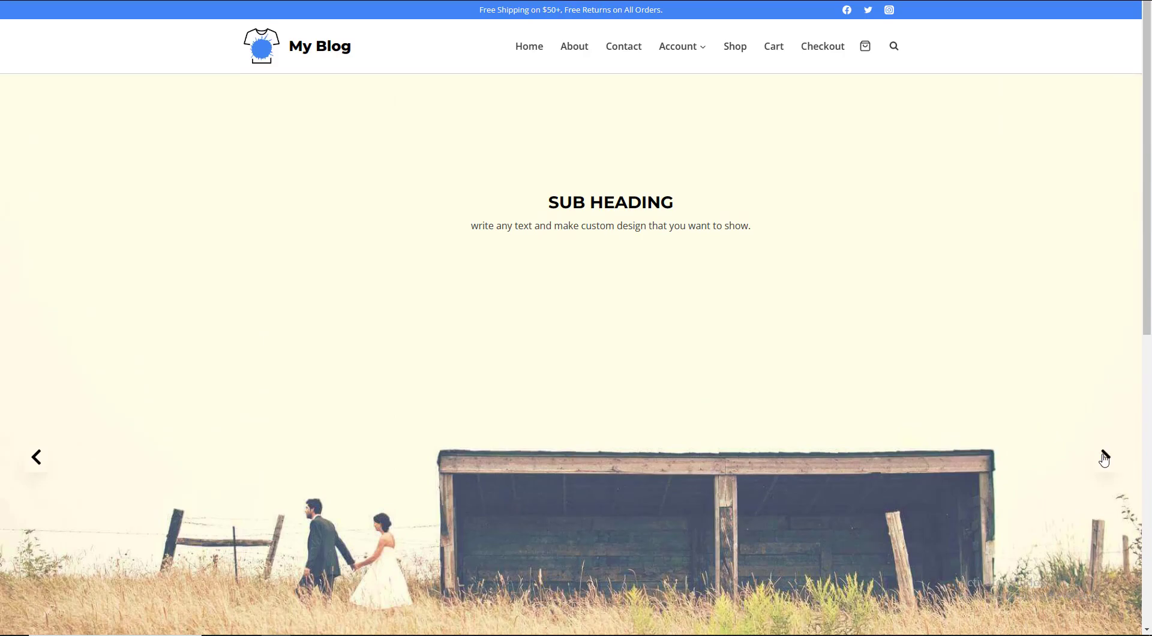
left_click(1103, 457)
left_click(1104, 458)
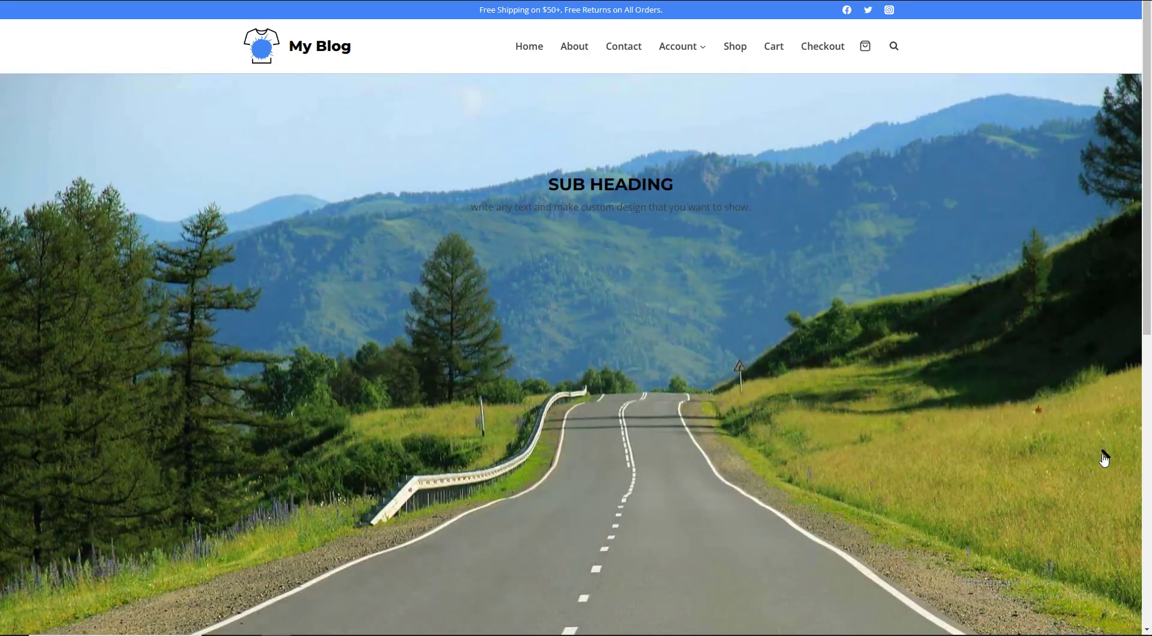
left_click(1104, 457)
left_click(1104, 457)
left_click(1104, 457)
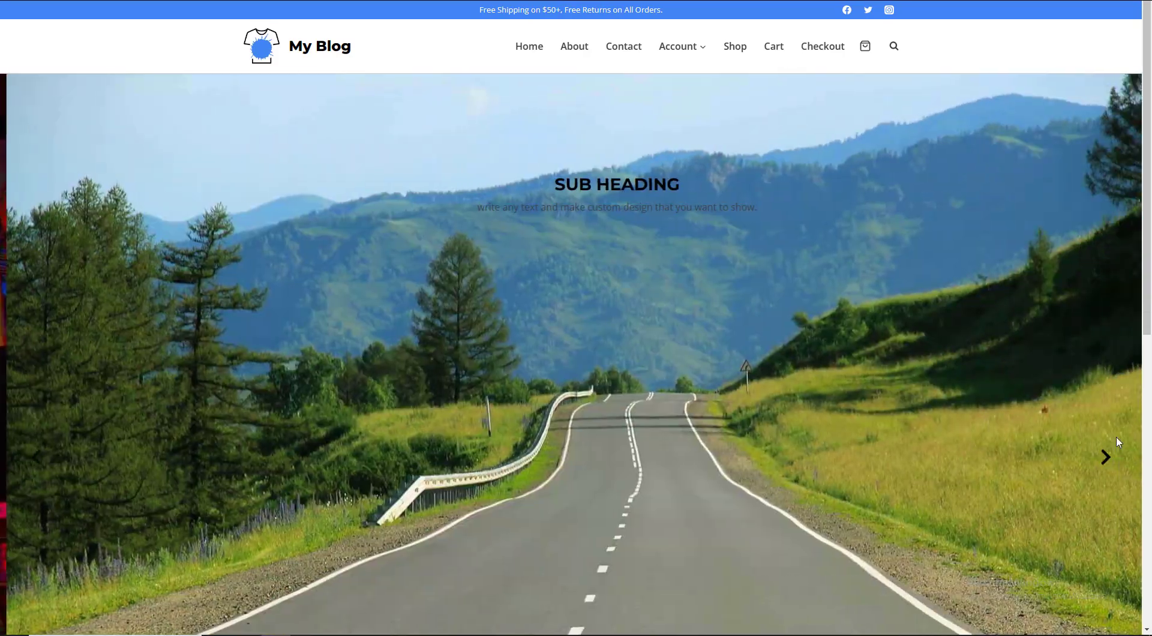
scroll(1080, 420, "down", 3)
scroll(971, 333, "up", 2)
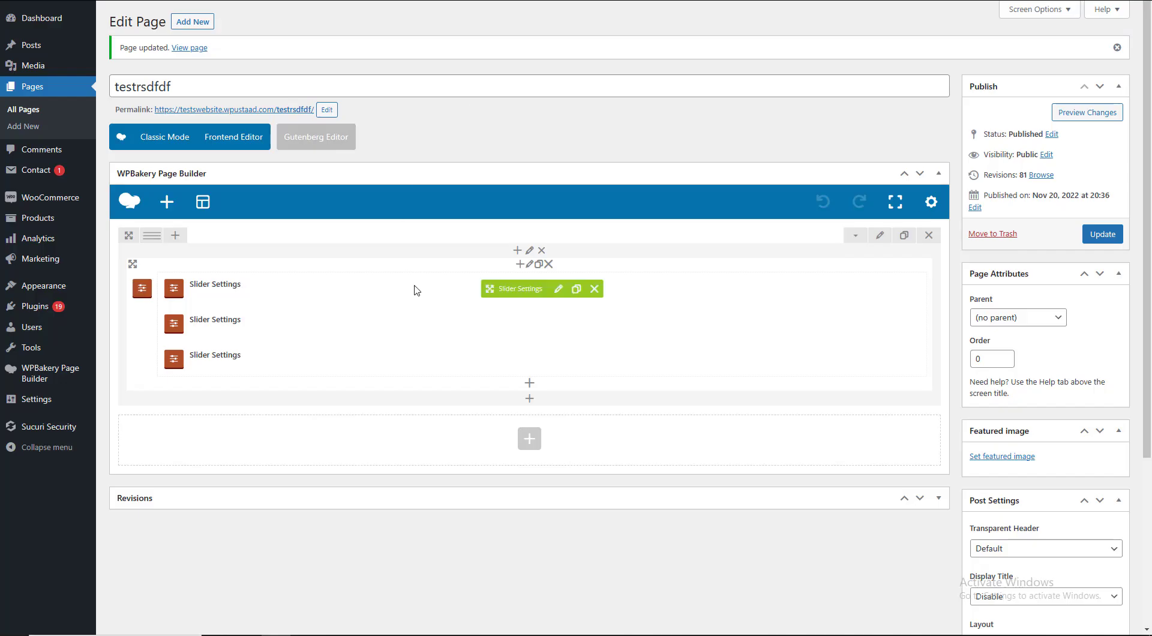
- In the third slide's heading settings, enter HELLOW WORRLD as the title
left_click(560, 359)
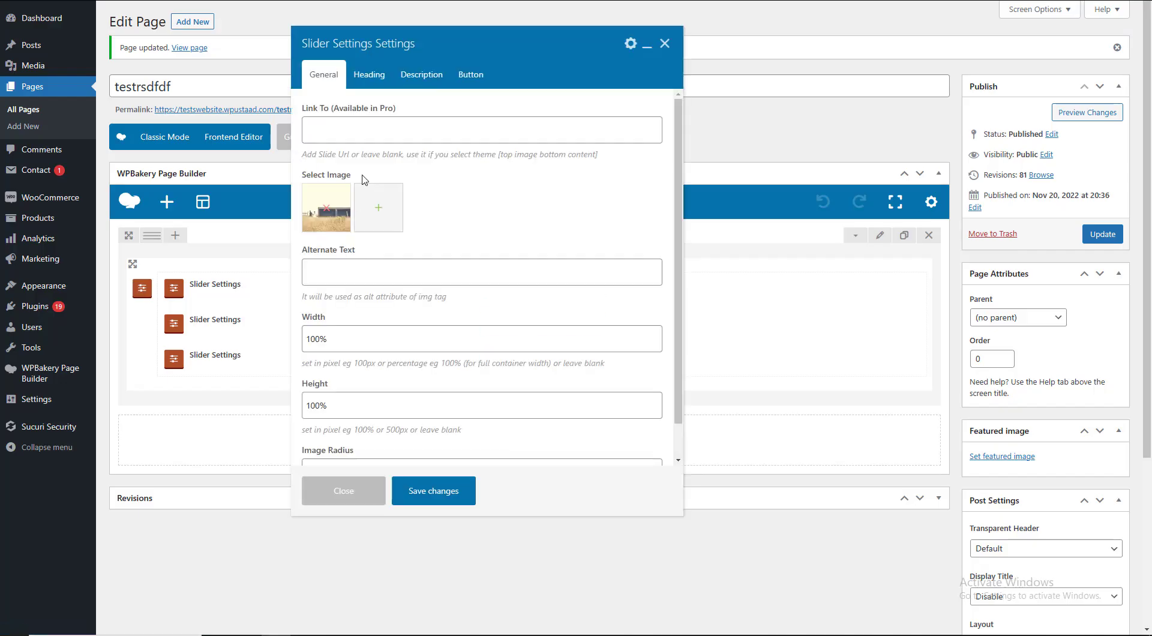
left_click(376, 76)
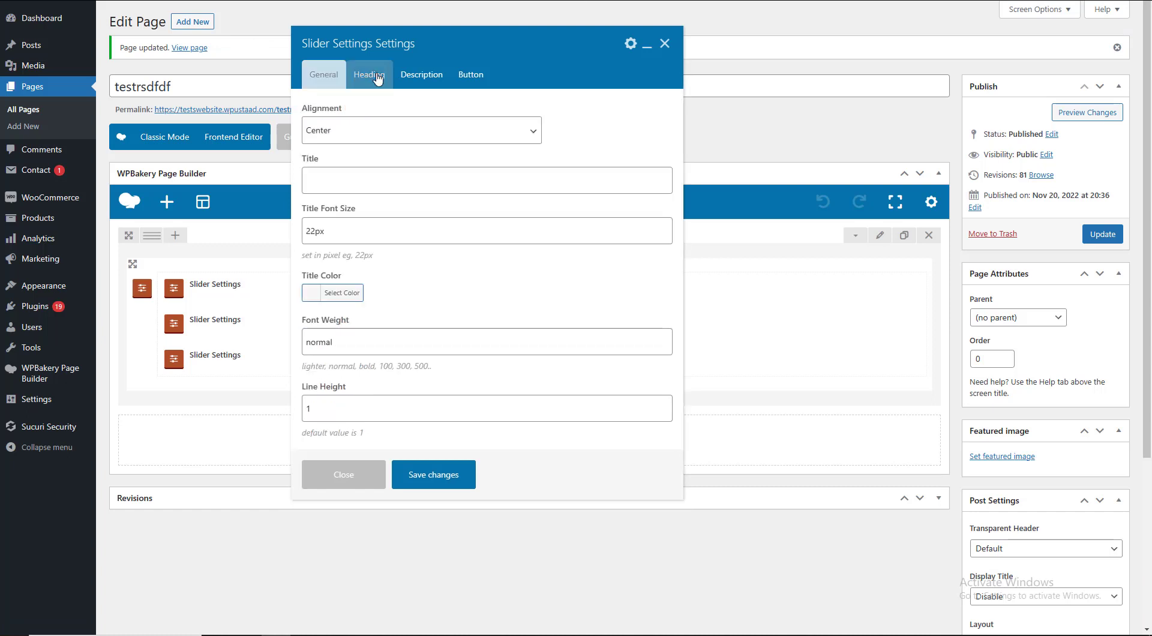
left_click(316, 179)
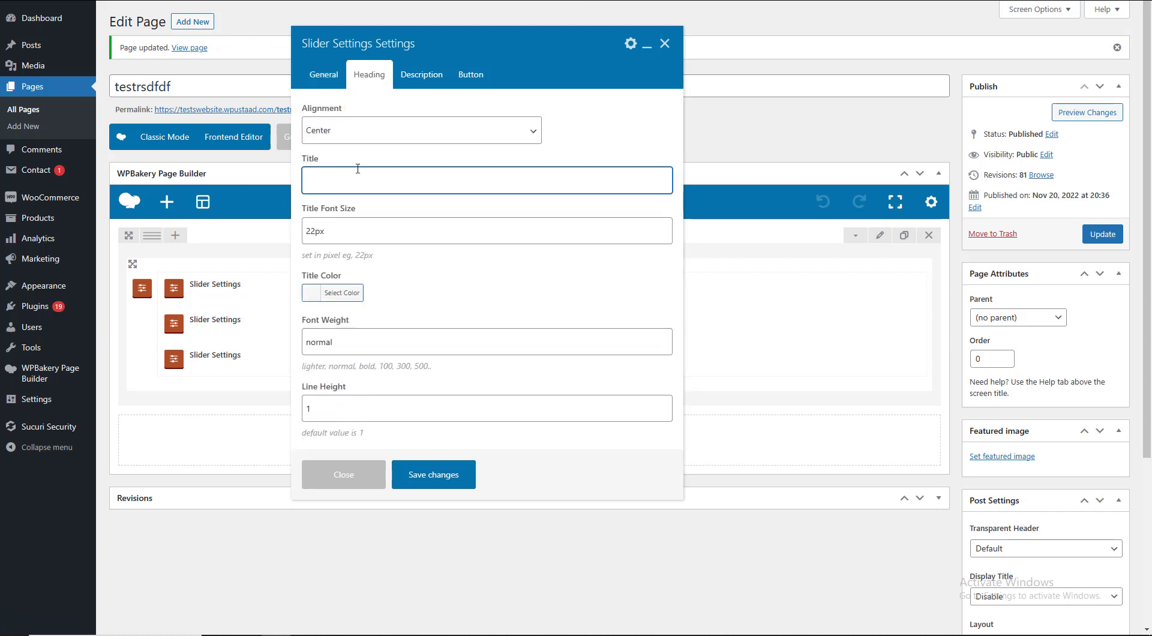
type("hellow worldf")
key("ctrl+a")
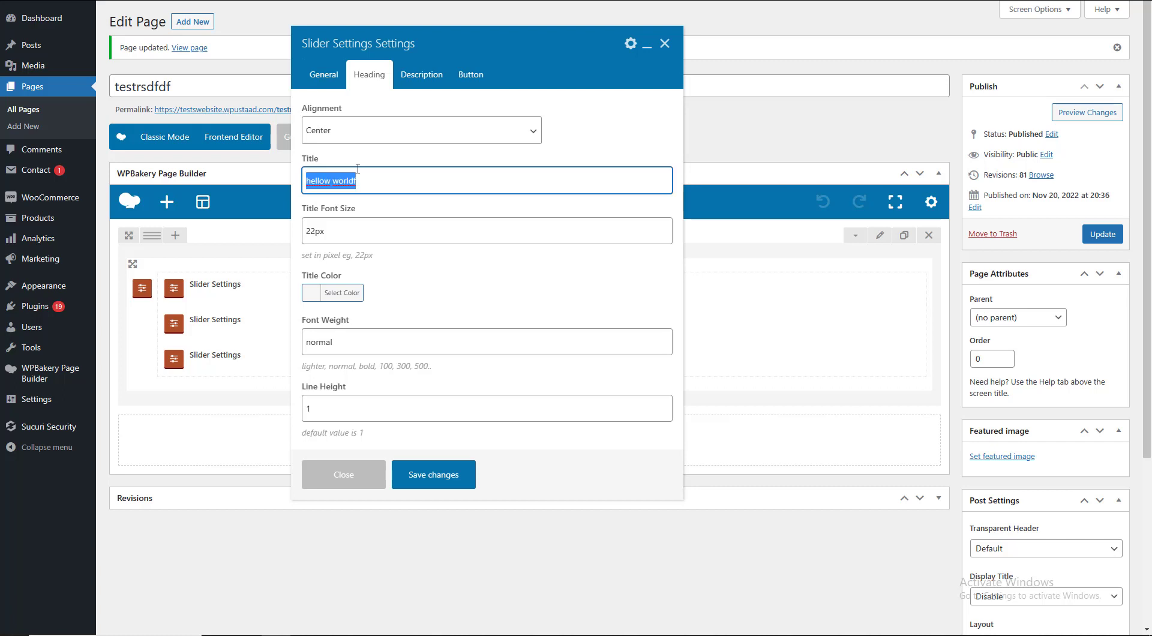
type("HELLOW WORRLD")
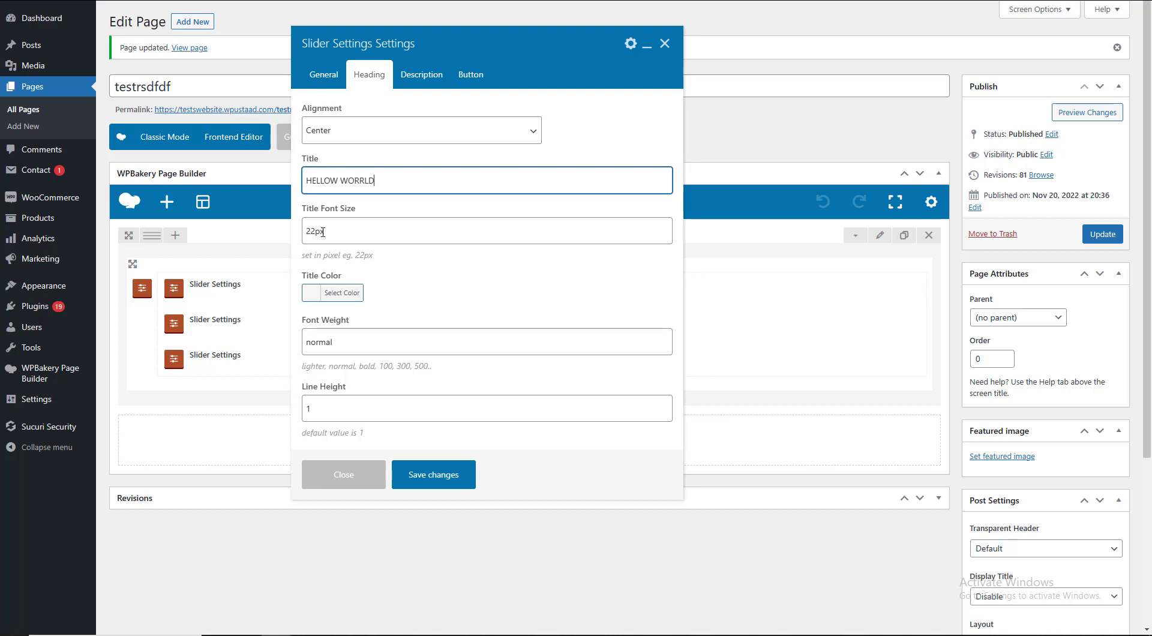
- Set the third slide's title font size to 30px and its title color to yellow
left_click_drag(314, 233, 284, 235)
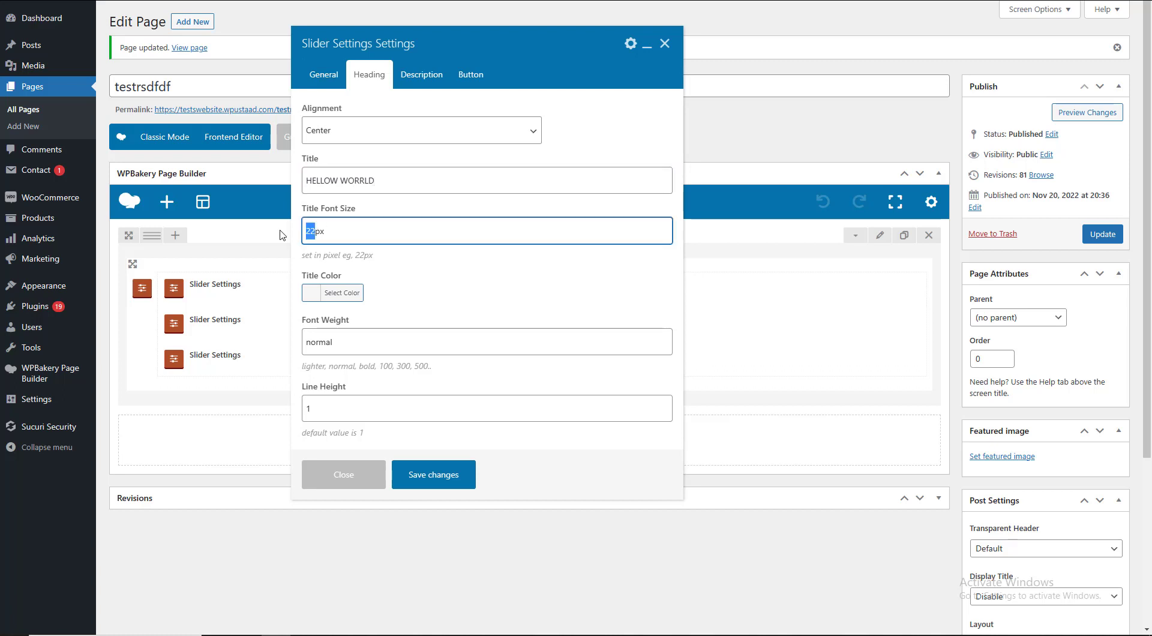
type("30")
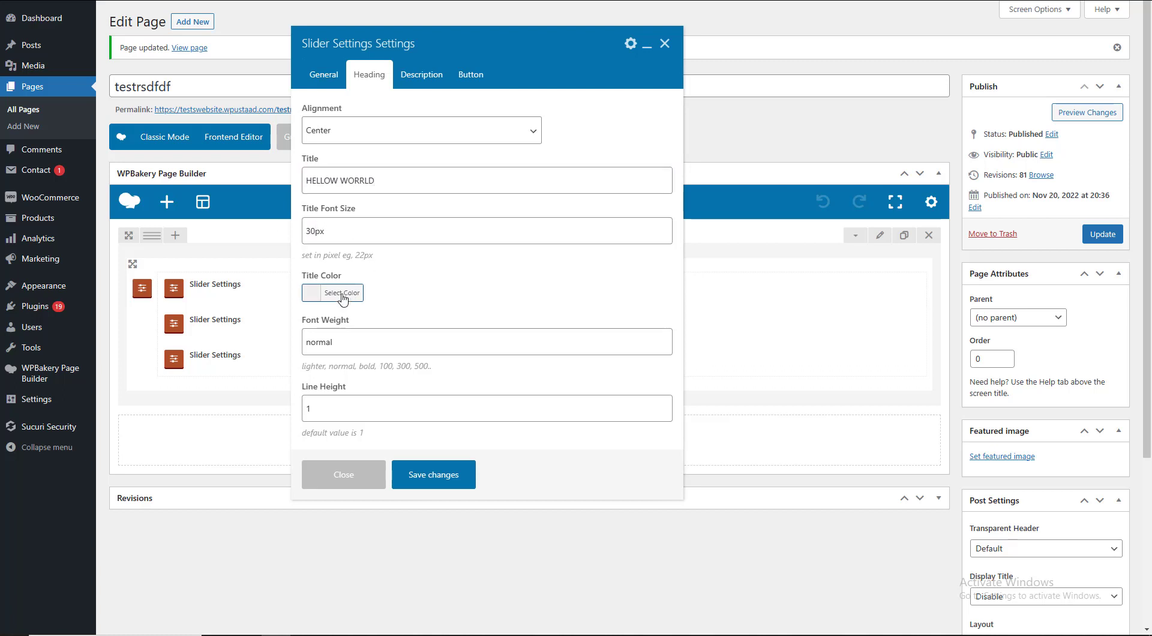
left_click(341, 294)
left_click(384, 432)
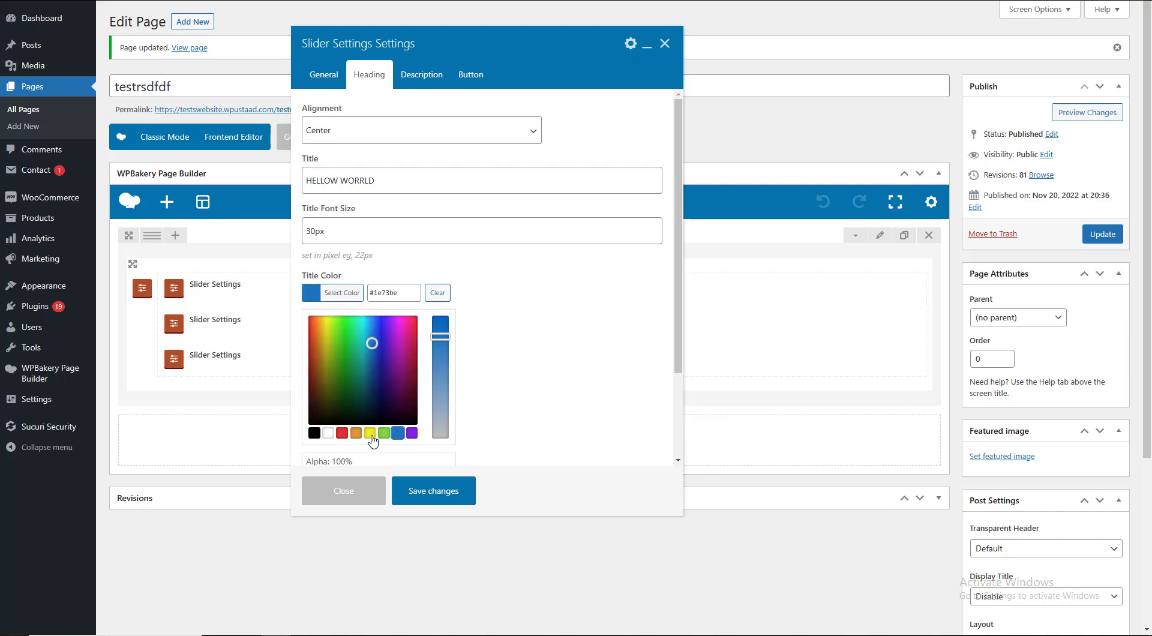
left_click(370, 433)
left_click(458, 378)
scroll(346, 352, "down", 4)
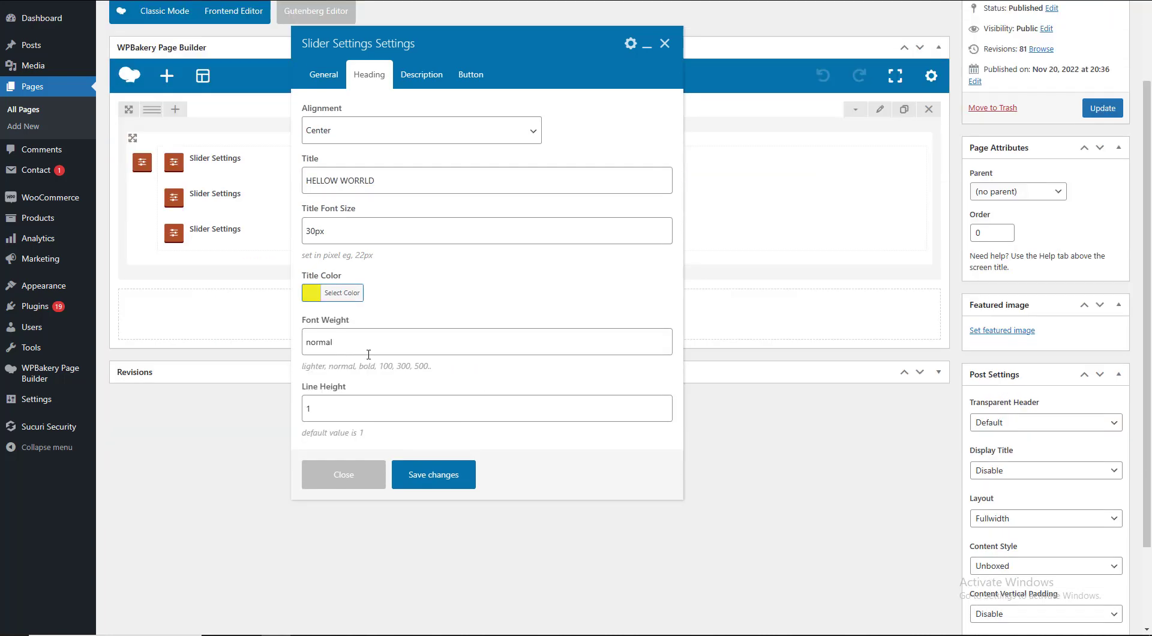
scroll(346, 352, "up", 4)
- Show the slide's button with the text CLICM ME and the URL #, and edit its text size
left_click(421, 75)
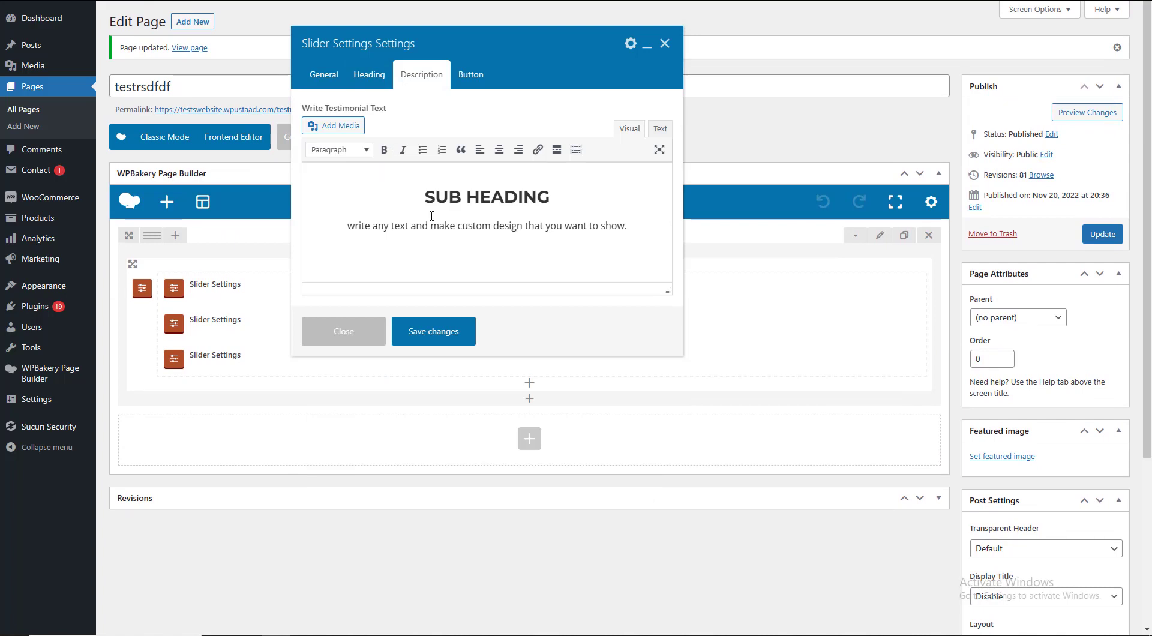
left_click(470, 74)
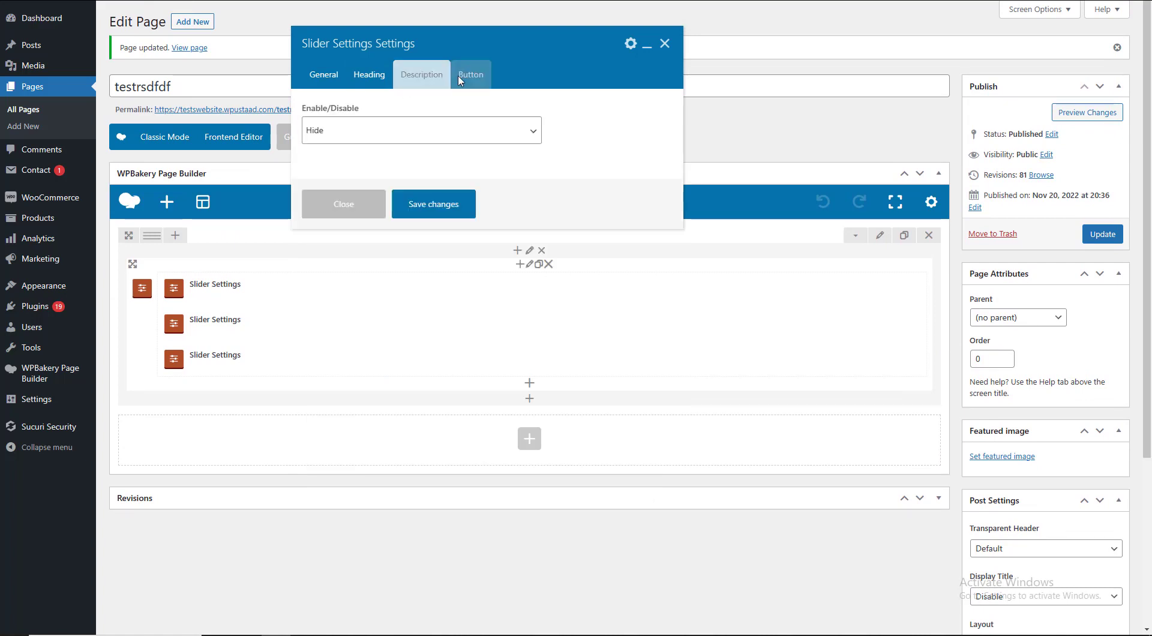
left_click(316, 132)
left_click(316, 164)
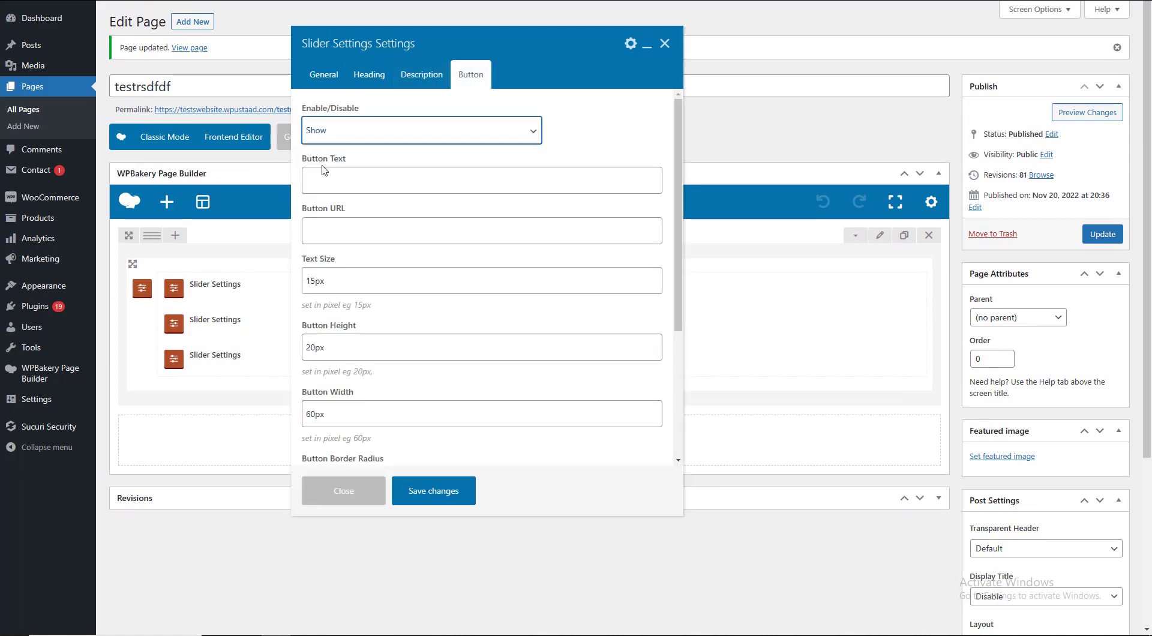
left_click(369, 175)
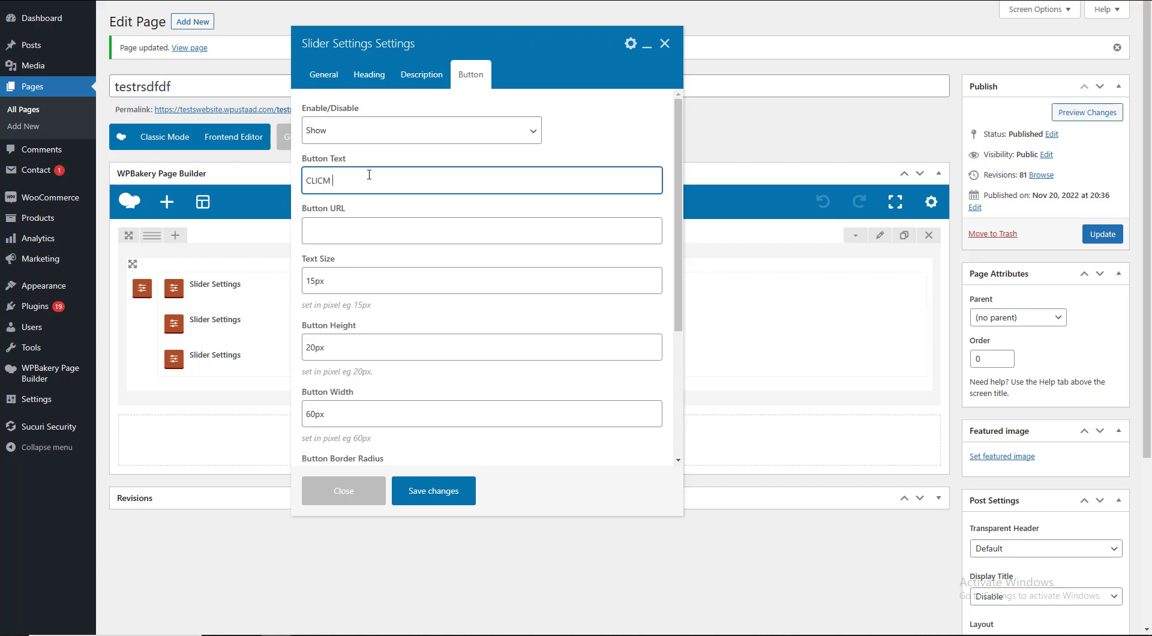
key("Tab")
key("Tab")
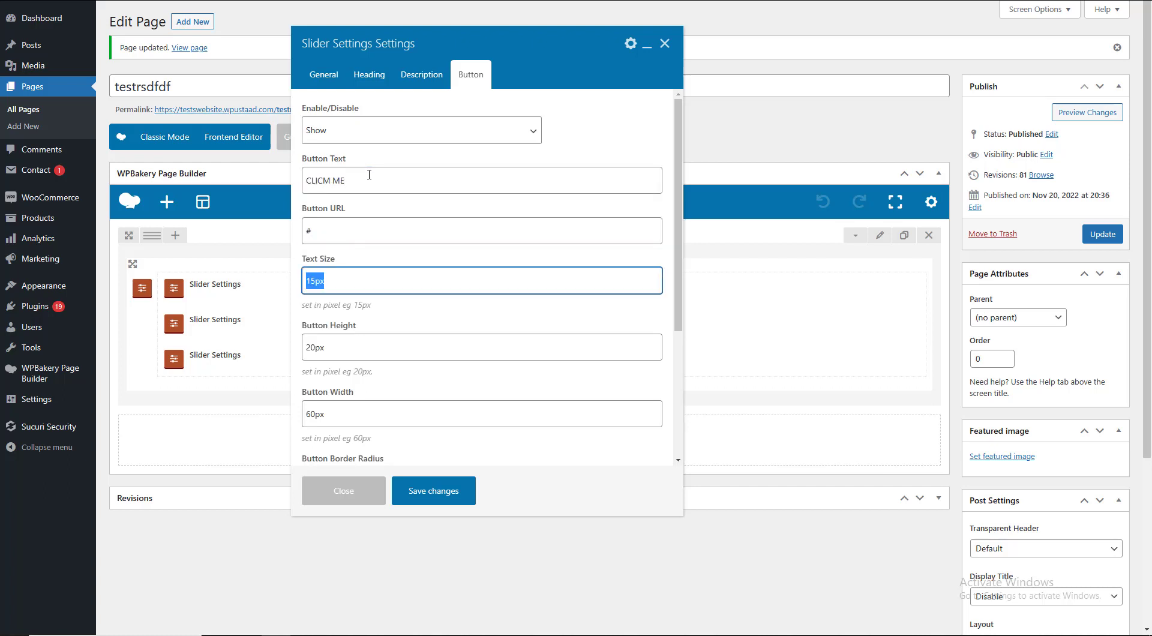
left_click(300, 285)
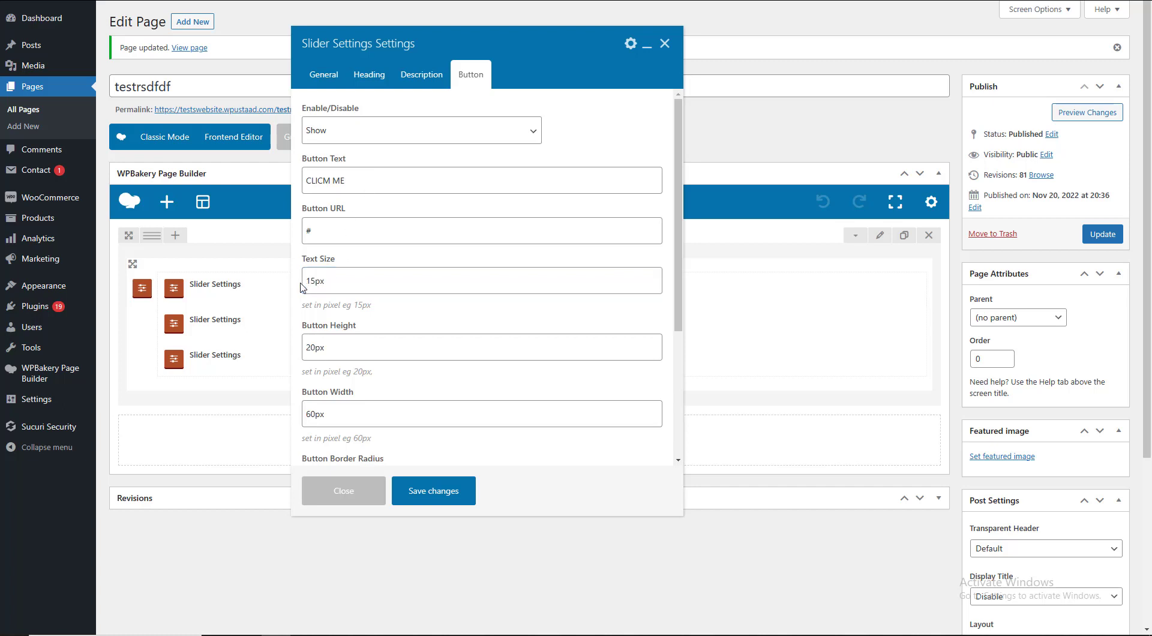
left_click(314, 282)
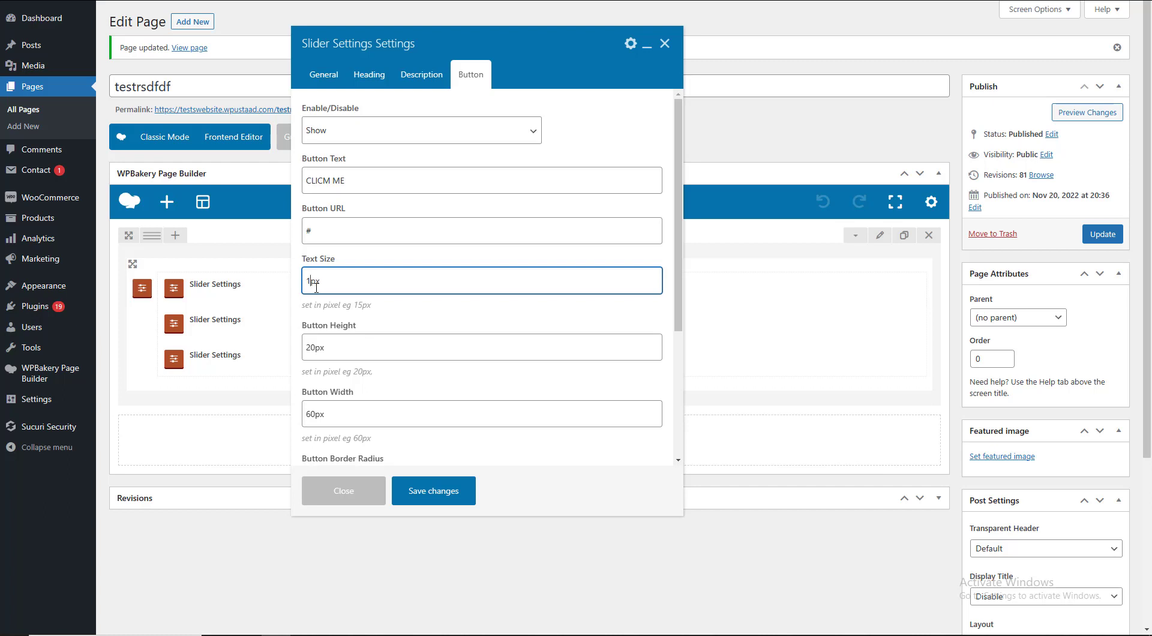
scroll(360, 289, "down", 3)
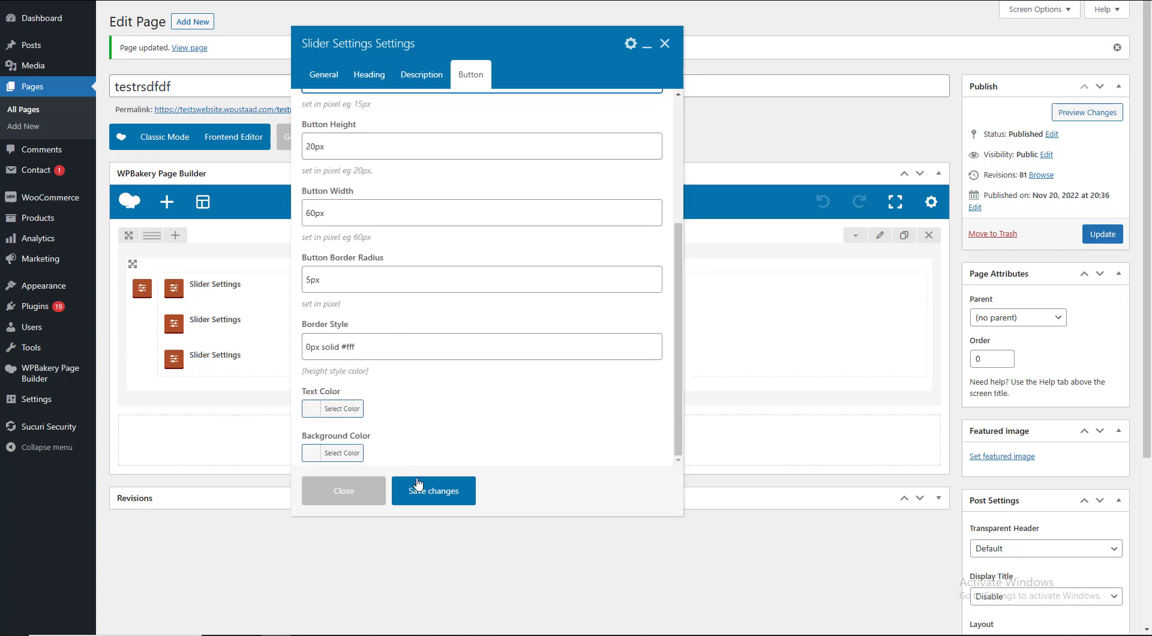
left_click(341, 454)
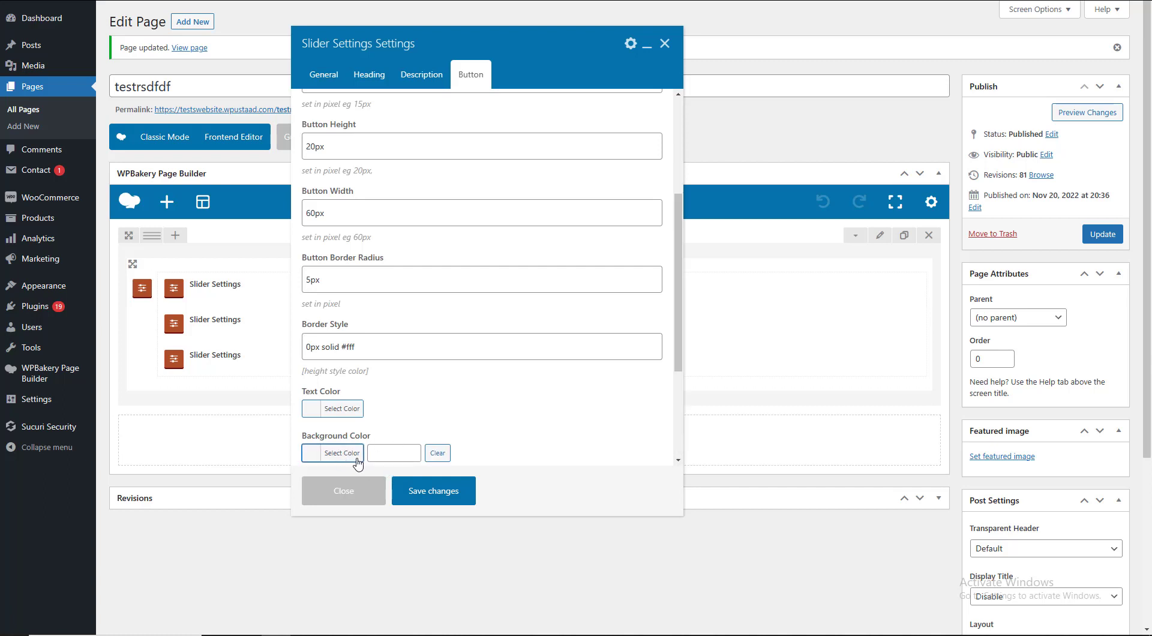
left_click(359, 460)
left_click(358, 460)
left_click(426, 437)
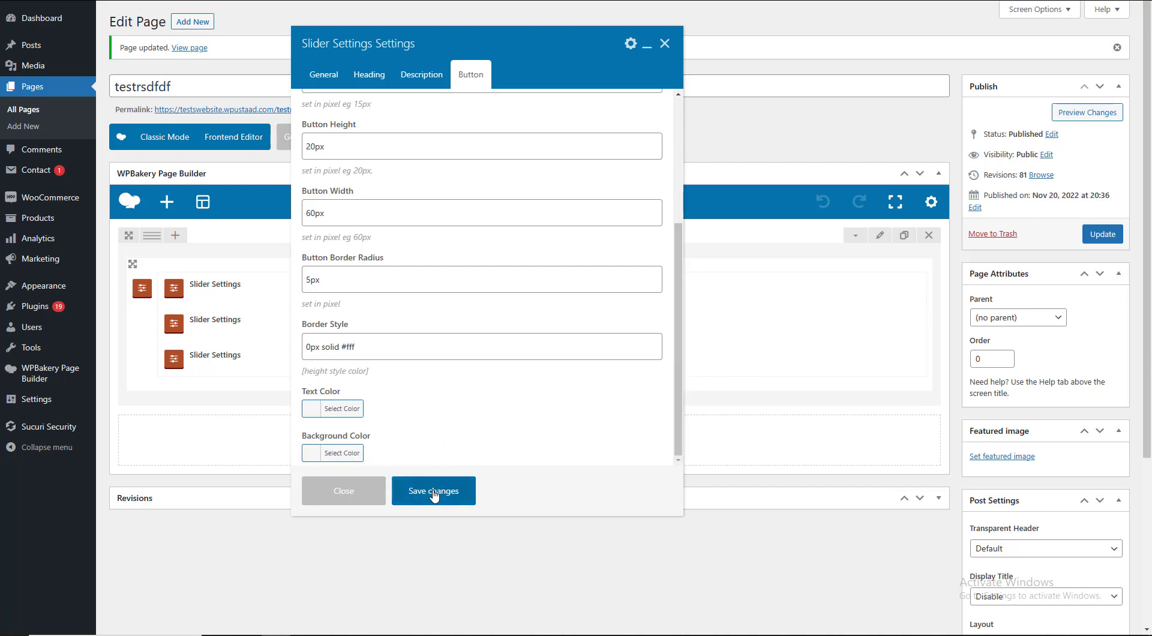
- Save the slide settings and update the page
left_click(434, 496)
left_click(1109, 236)
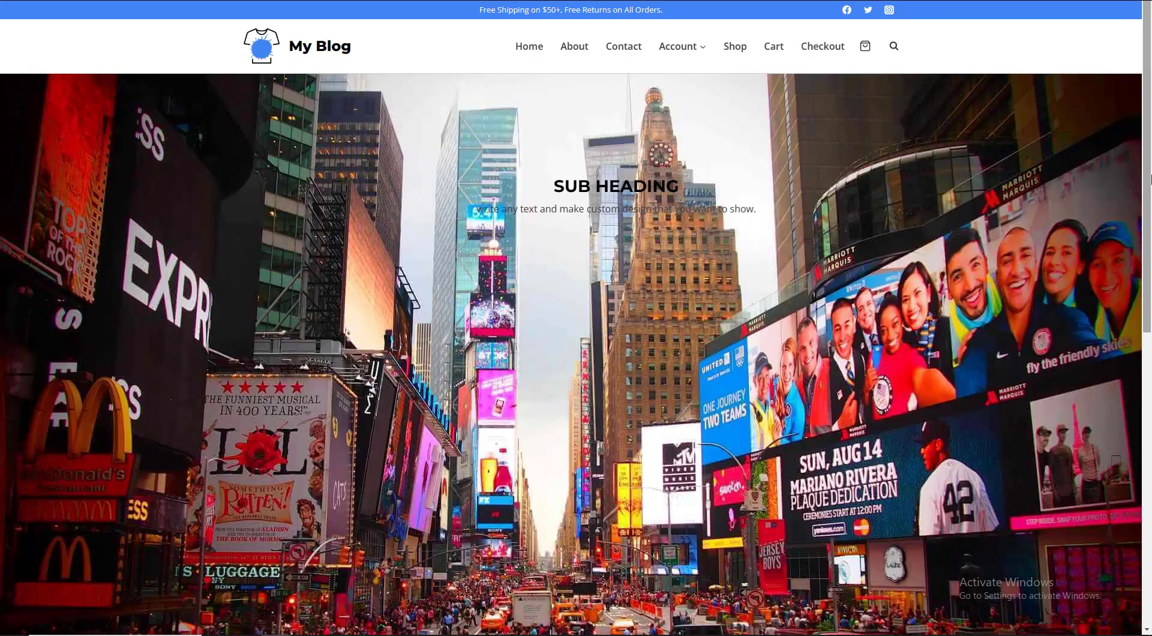
- Examine the slides, sub headings and full-width layout of the carousel on the published page
scroll(513, 228, "down", 1)
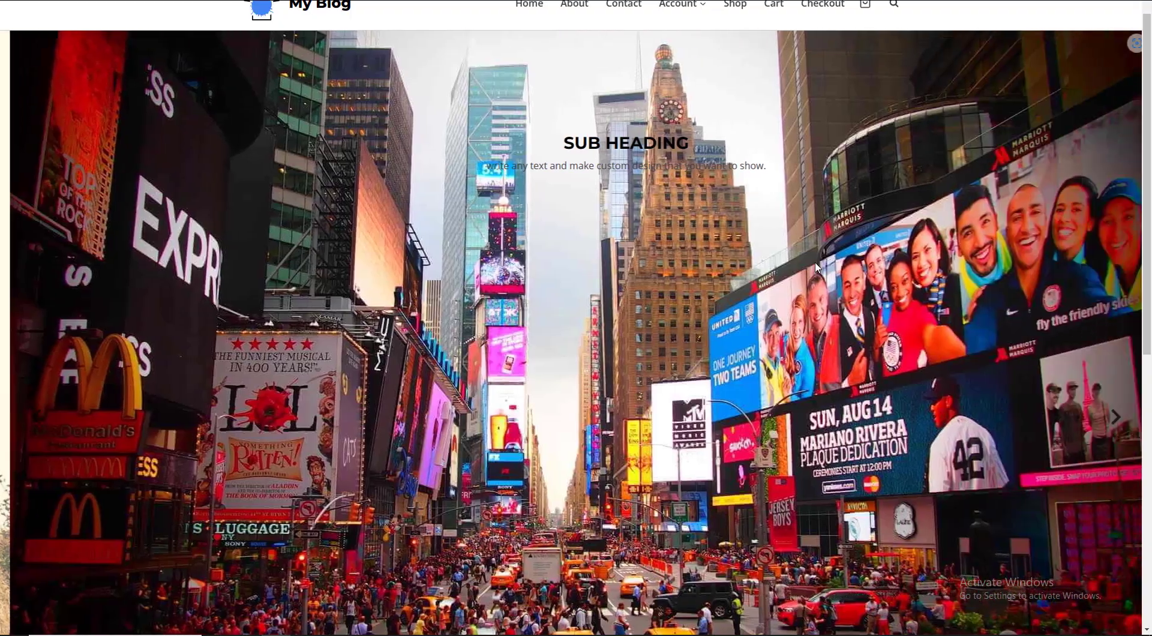
scroll(1150, 330, "down", 4)
scroll(1147, 330, "up", 5)
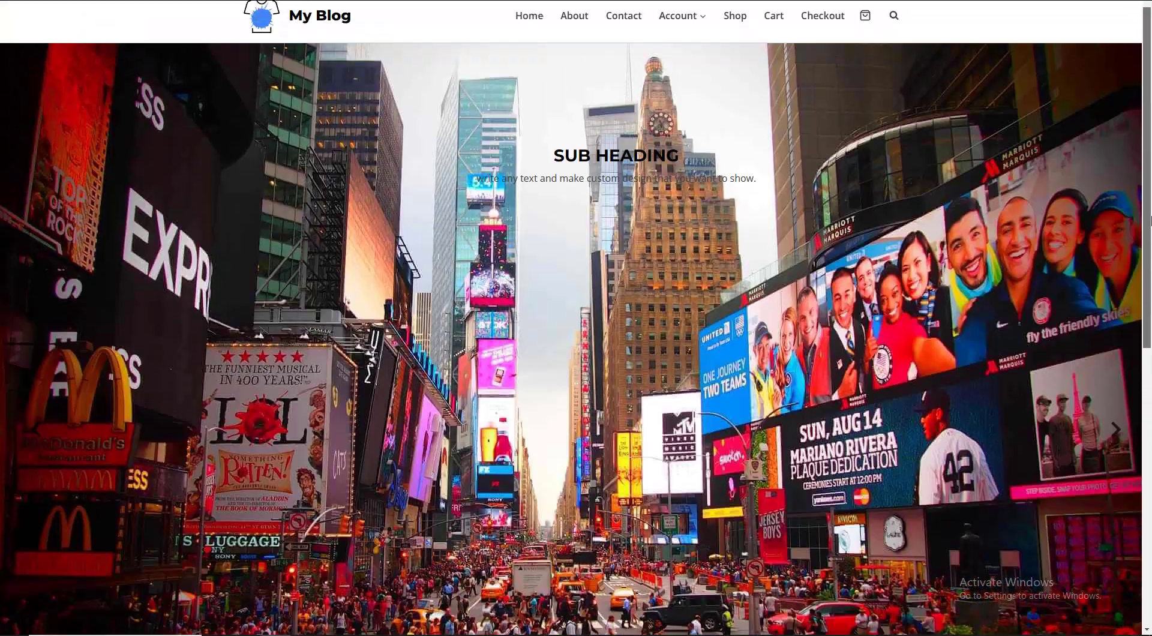
scroll(1147, 240, "down", 2)
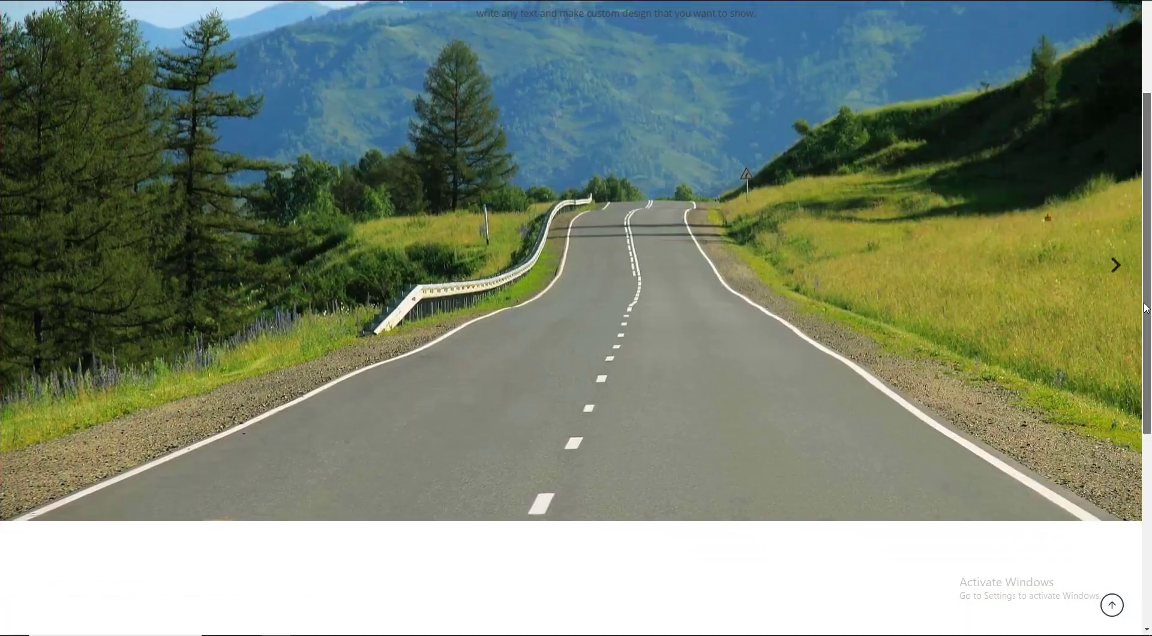
scroll(456, 231, "up", 3)
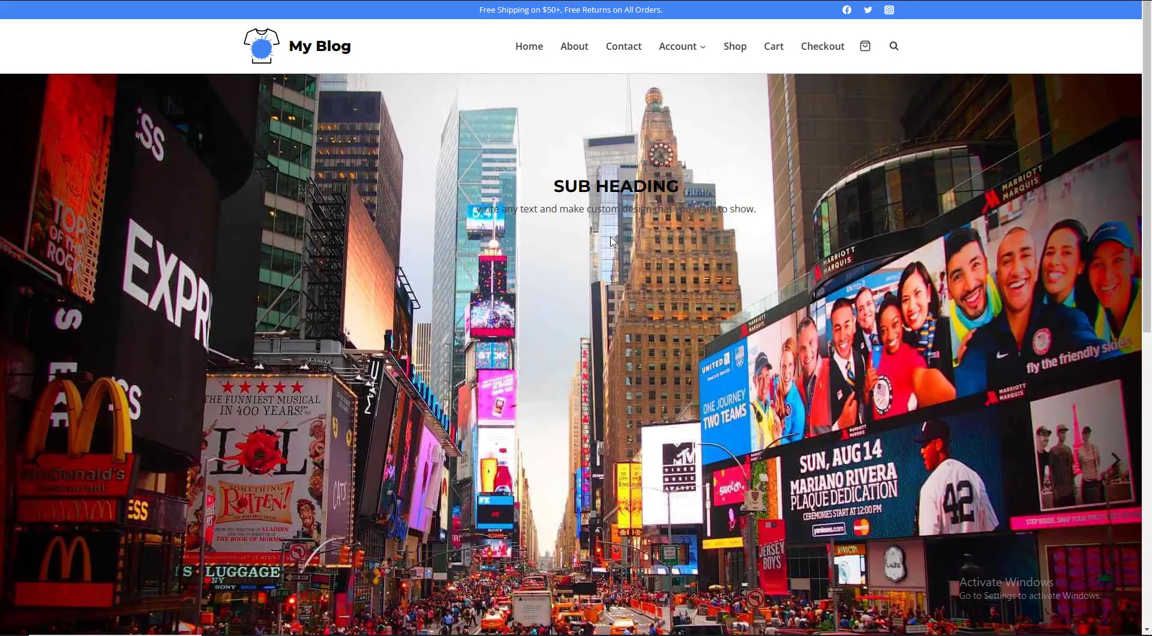
left_click(611, 242)
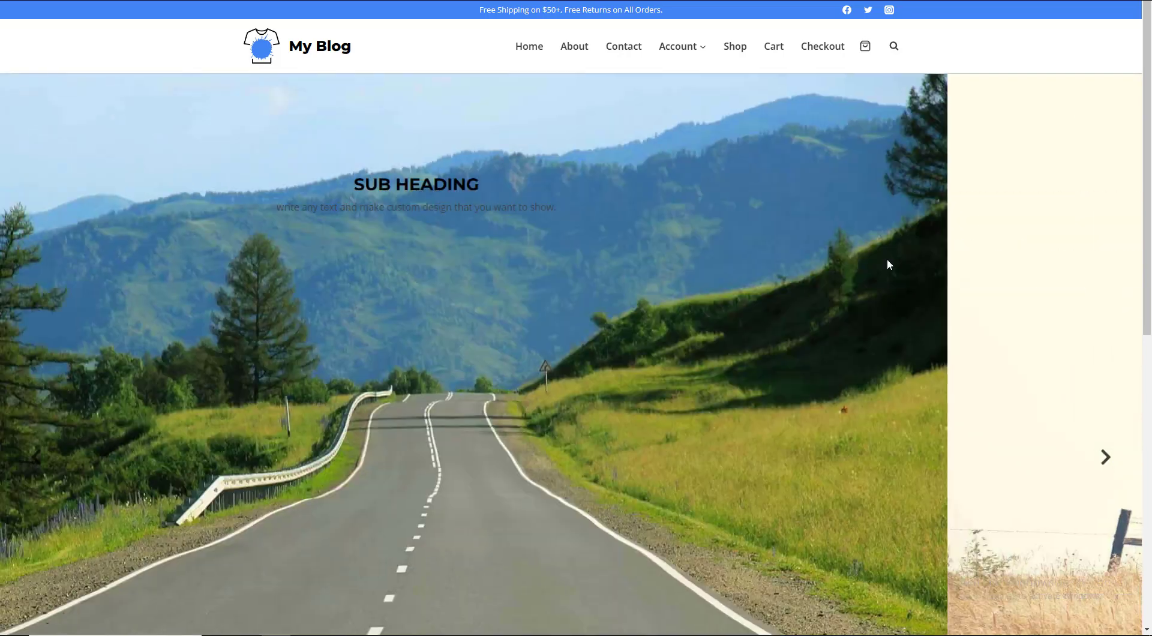
scroll(1149, 306, "down", 2)
scroll(1149, 306, "down", 1)
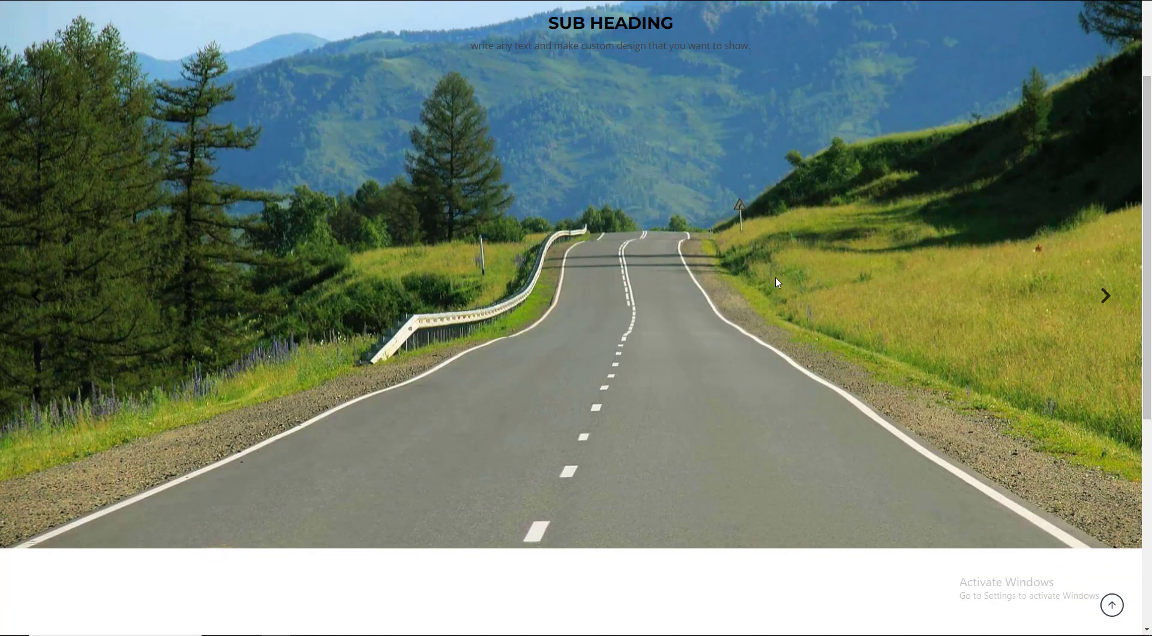
scroll(1034, 260, "down", 6)
scroll(1034, 259, "up", 10)
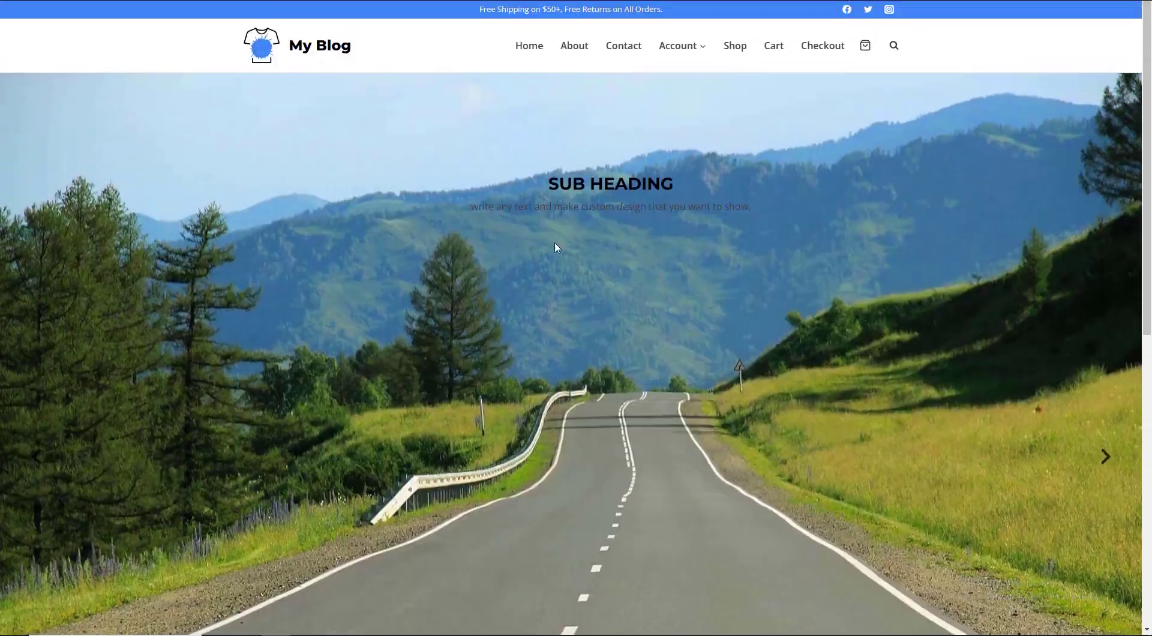
- Switch to the editor of the Tests page and add a Post Grid element to its empty row
key("ctrl+Tab")
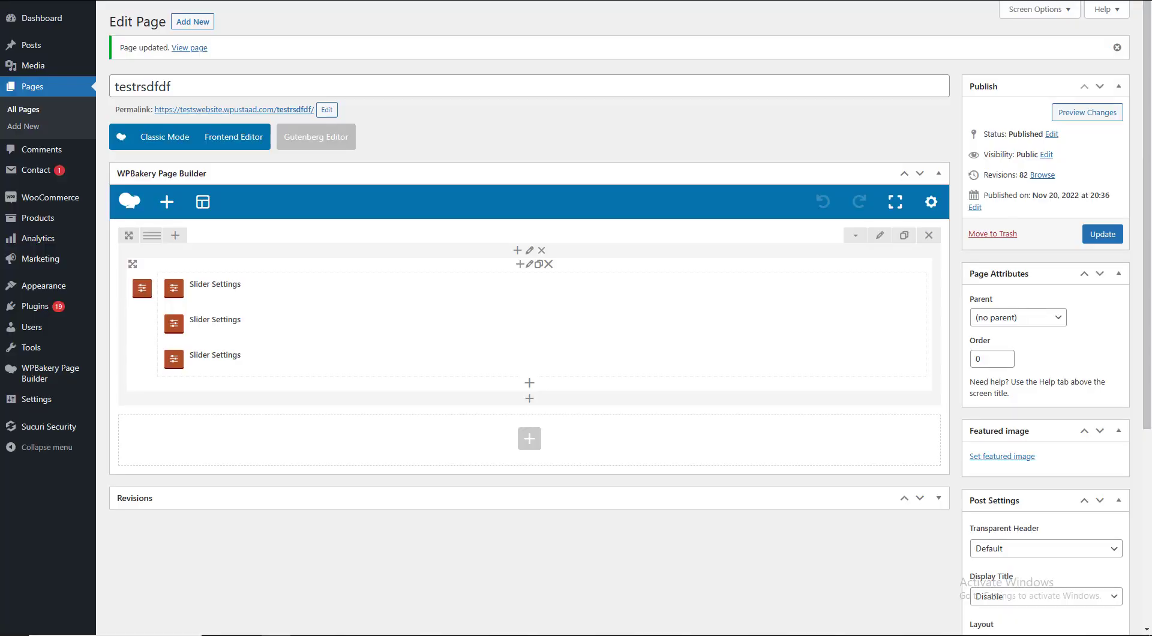
key("ctrl+Tab")
left_click(528, 270)
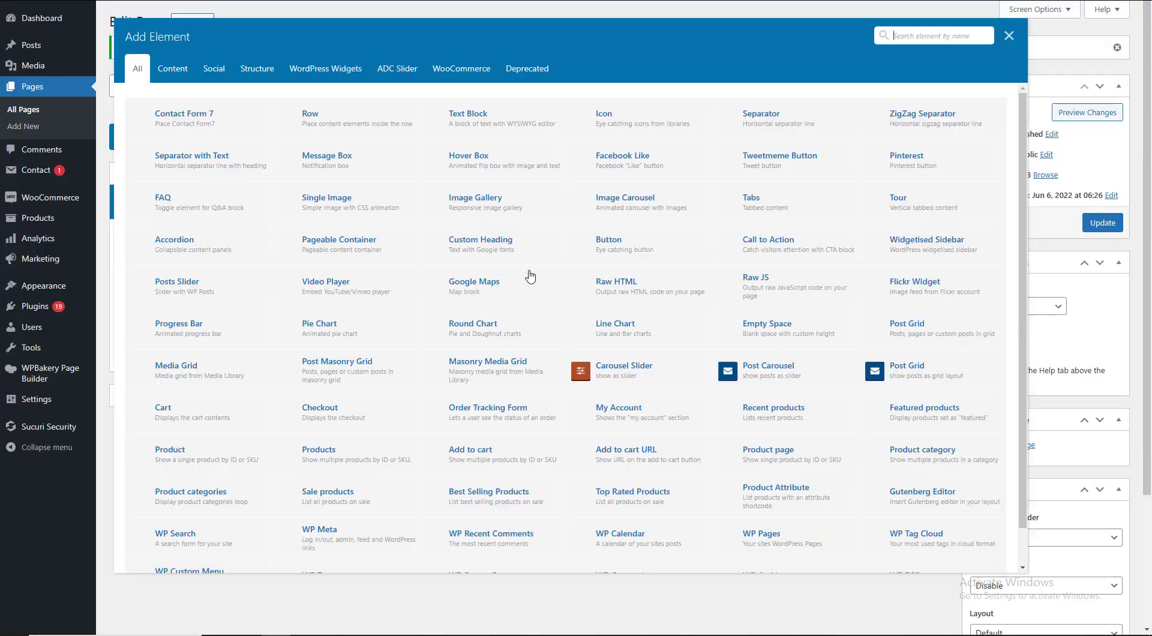
left_click(397, 71)
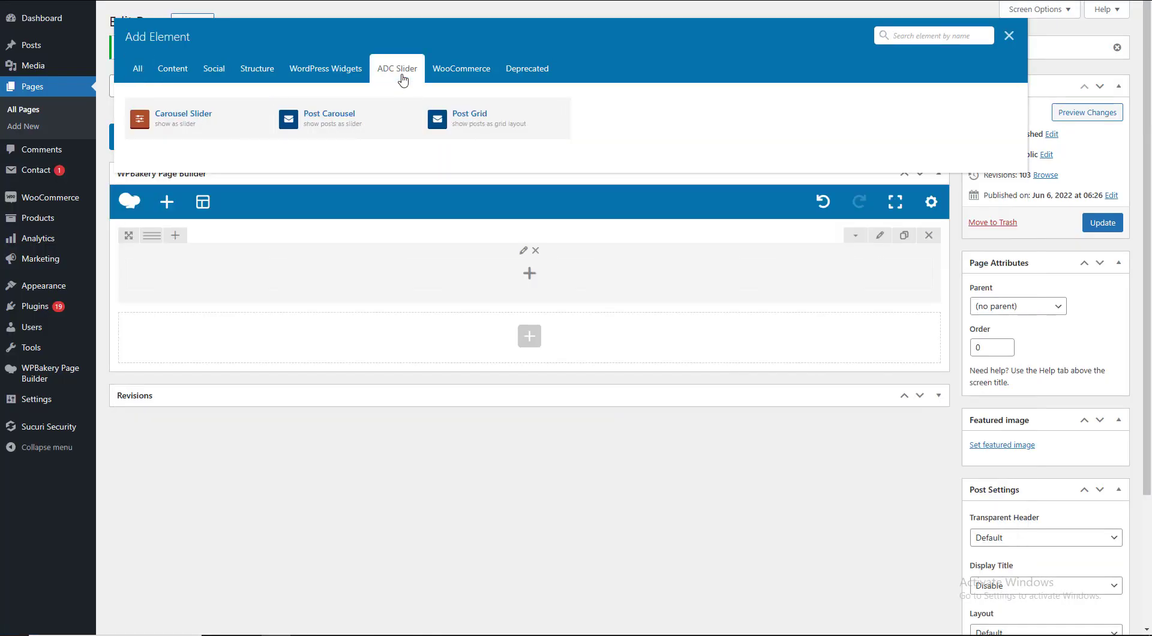
left_click(443, 115)
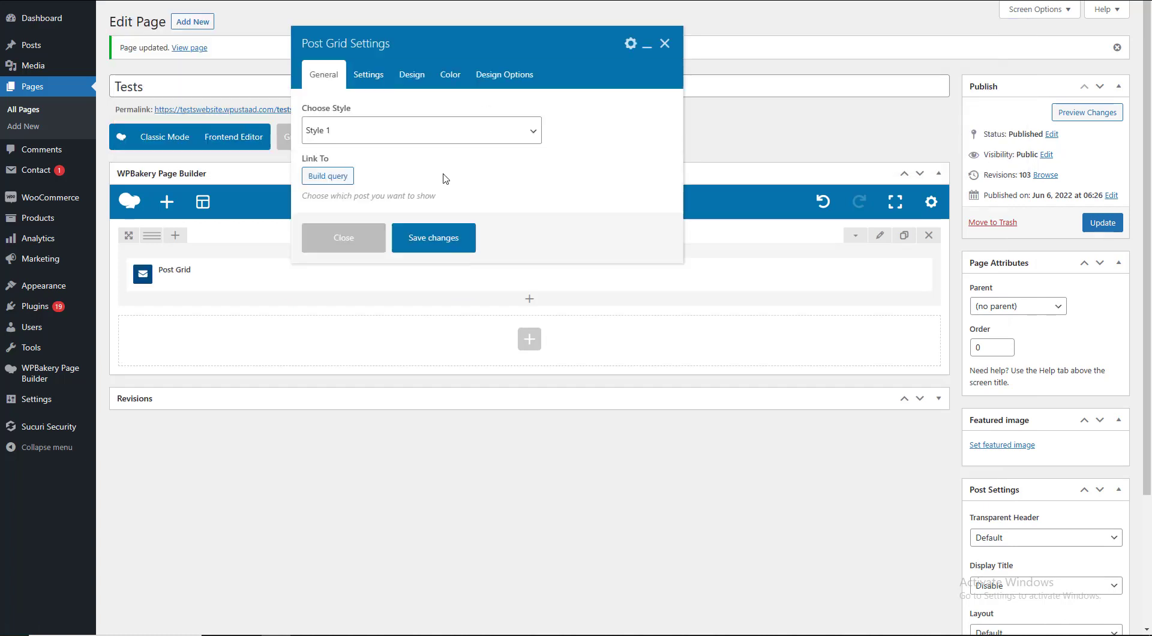
- Set the post grid's visible posts per row to 4
left_click(368, 74)
left_click(409, 74)
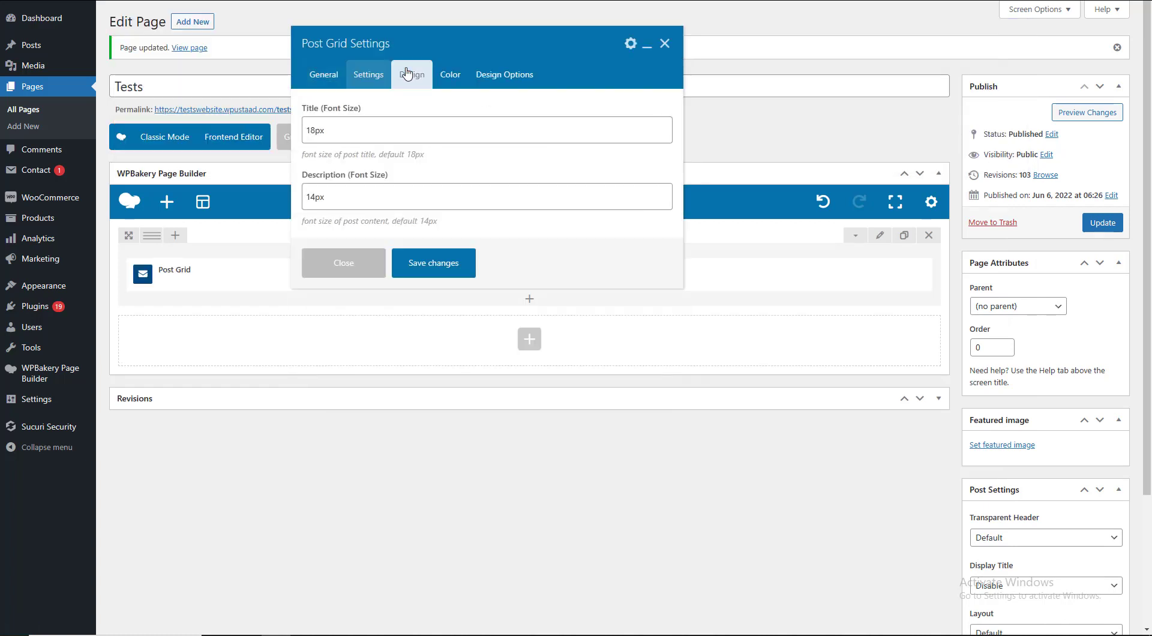
left_click(456, 73)
left_click(483, 74)
left_click(367, 75)
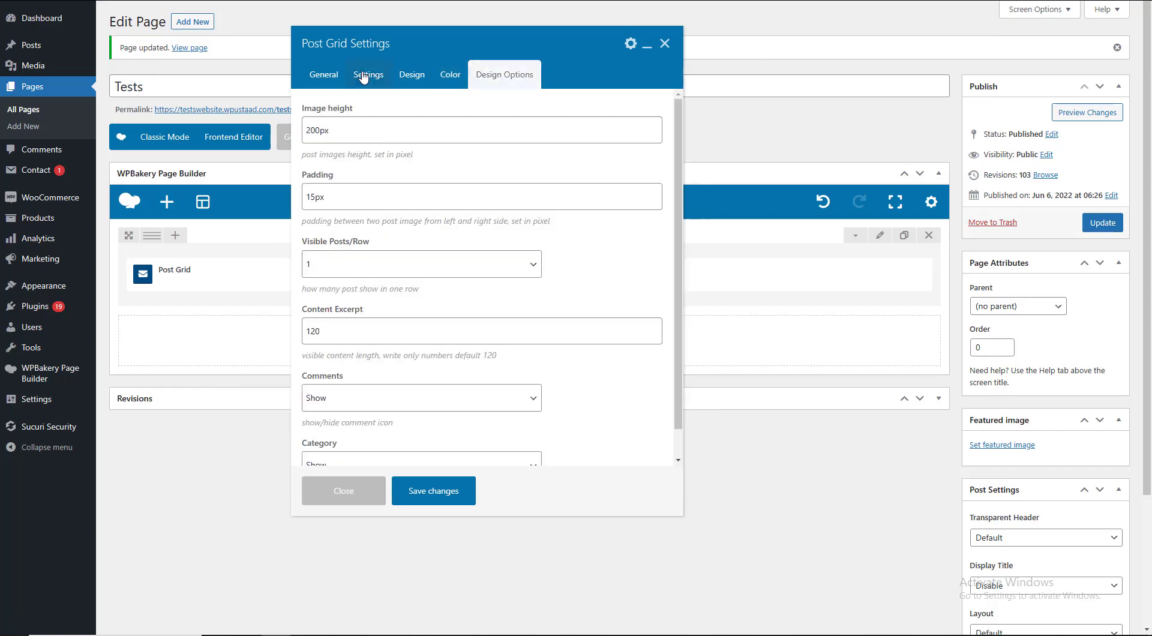
scroll(389, 274, "down", 1)
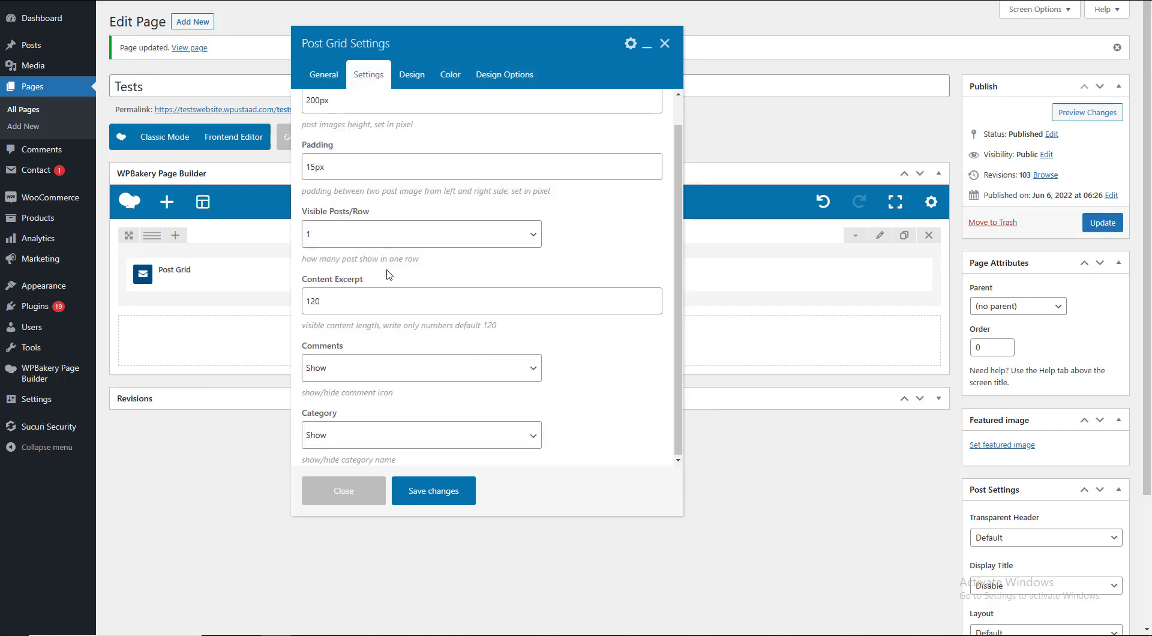
left_click(364, 234)
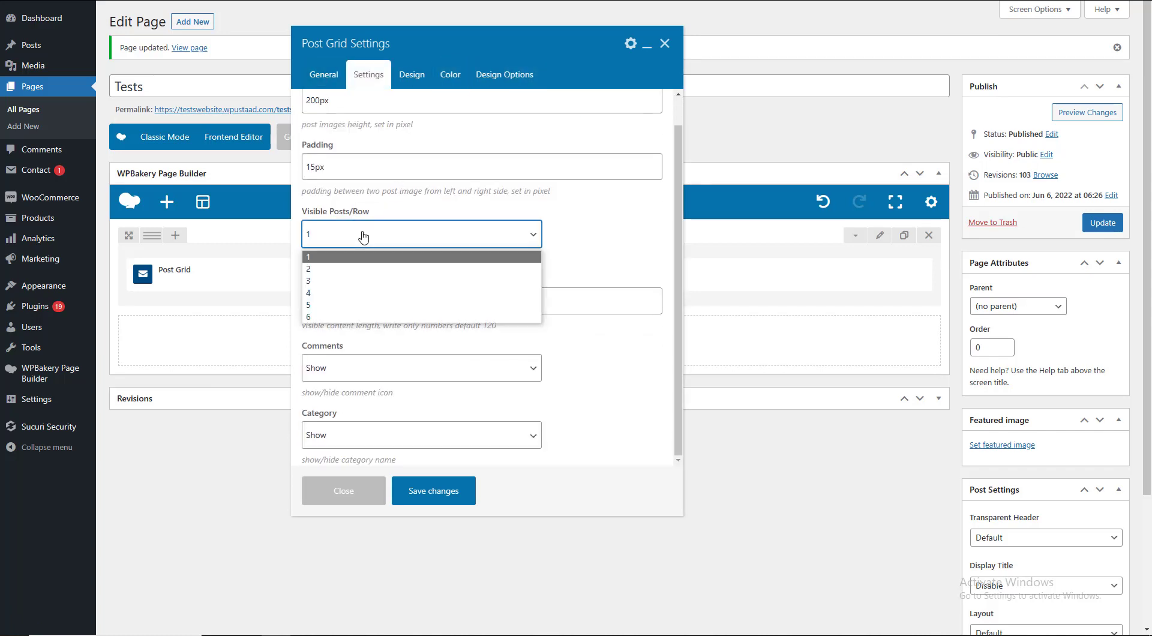
left_click(362, 232)
left_click(360, 233)
left_click(333, 293)
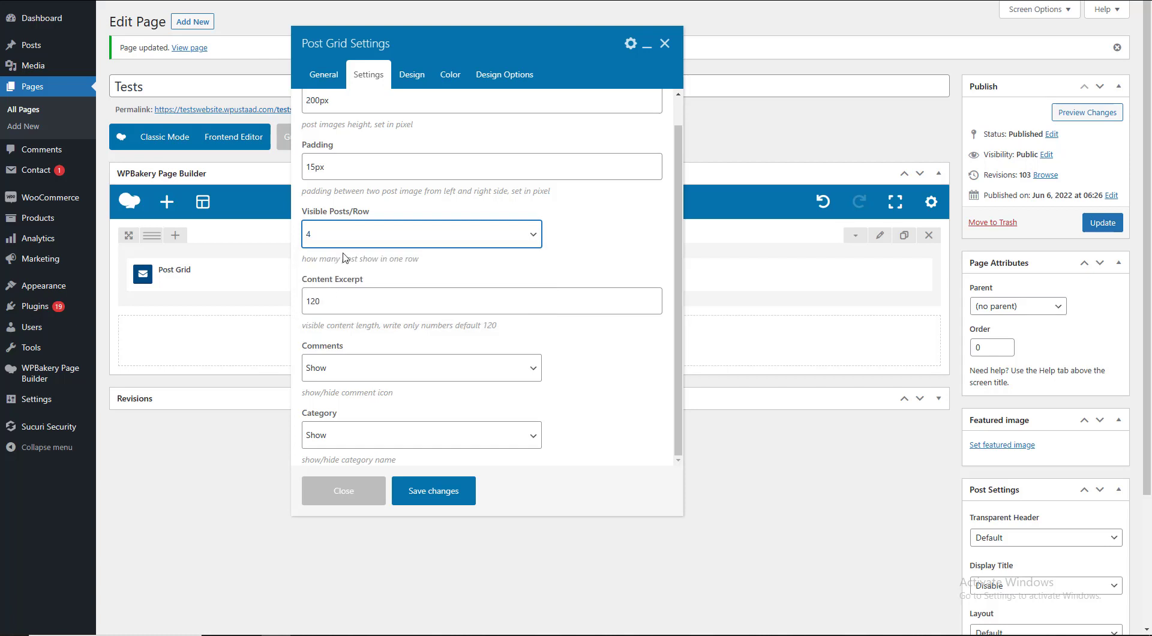
- Set the post grid's content excerpt to 50 and hide the comments and category
double_click(328, 306)
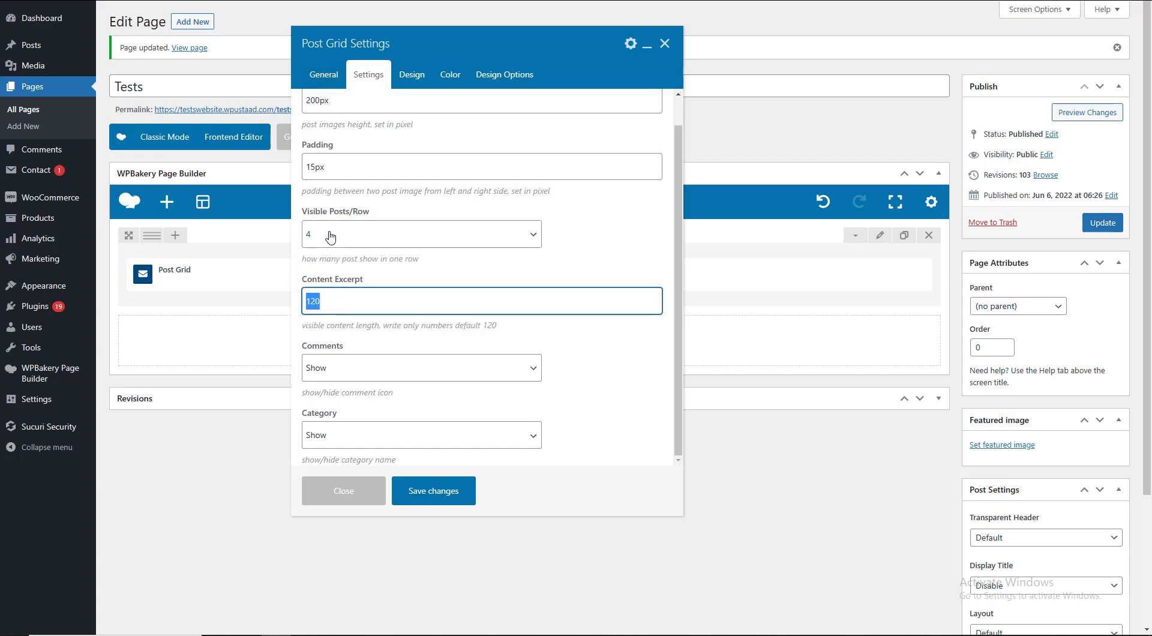
type("50")
left_click(327, 368)
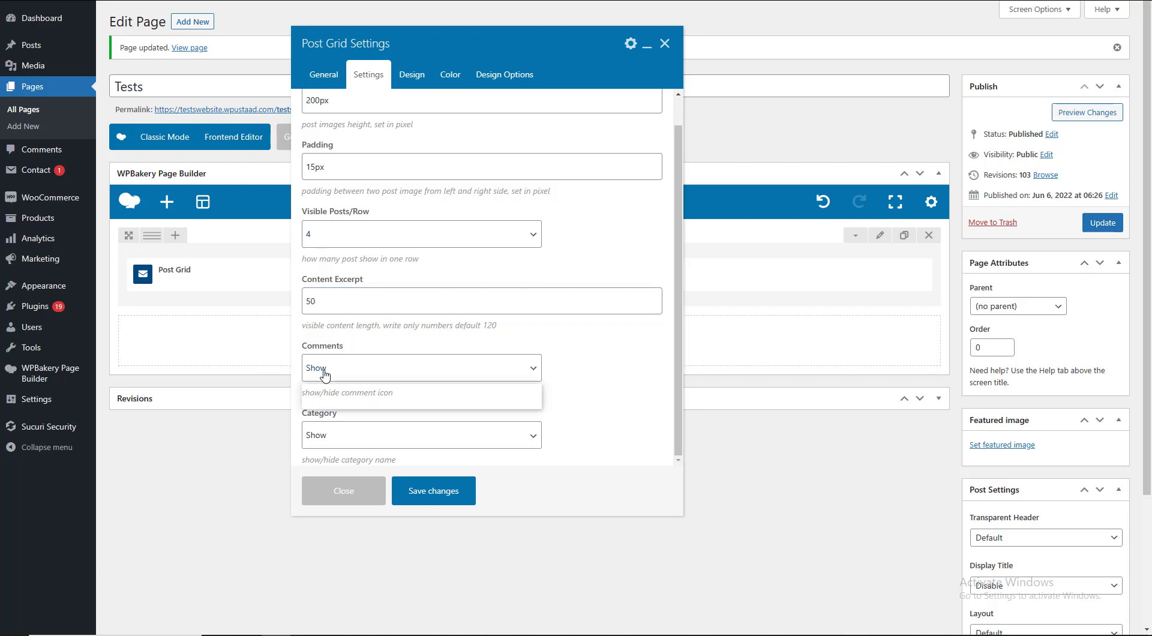
left_click(327, 403)
scroll(357, 402, "down", 3)
left_click(334, 438)
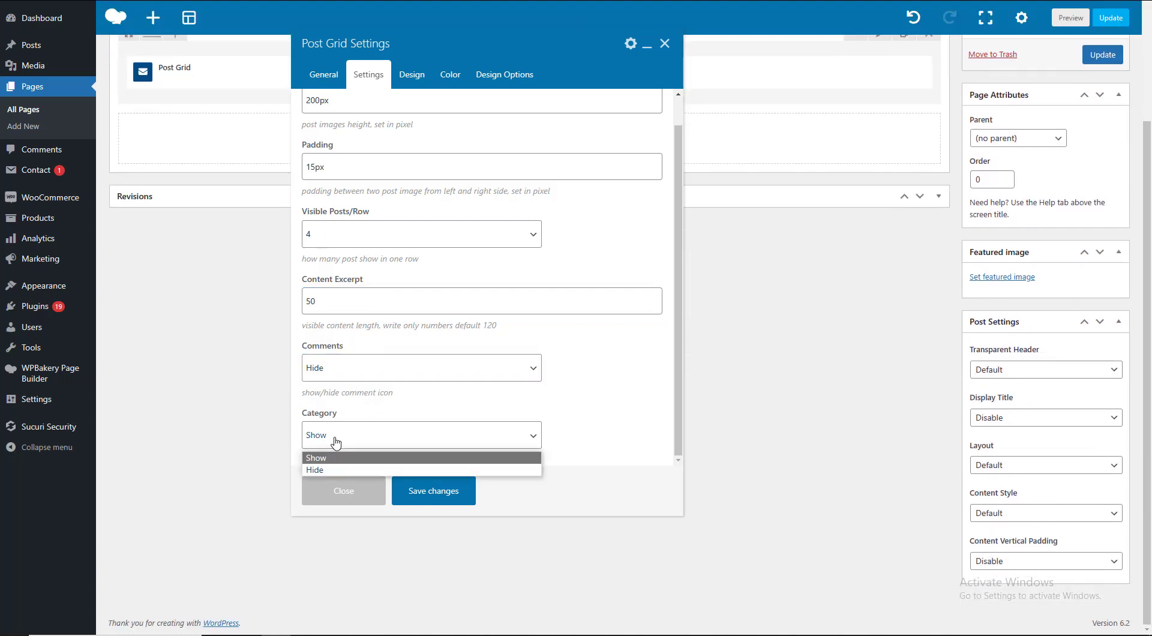
left_click(339, 469)
scroll(411, 369, "up", 2)
- Choose Style 1 for the post grid, save its settings and update the Tests page
left_click(323, 74)
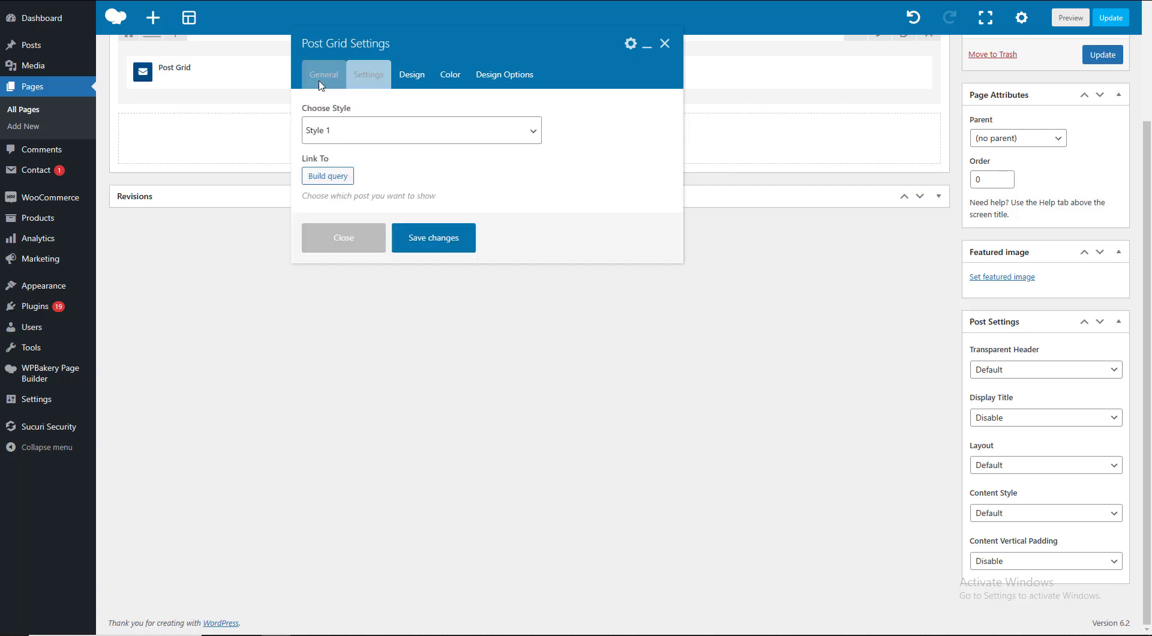
left_click(346, 145)
left_click(336, 152)
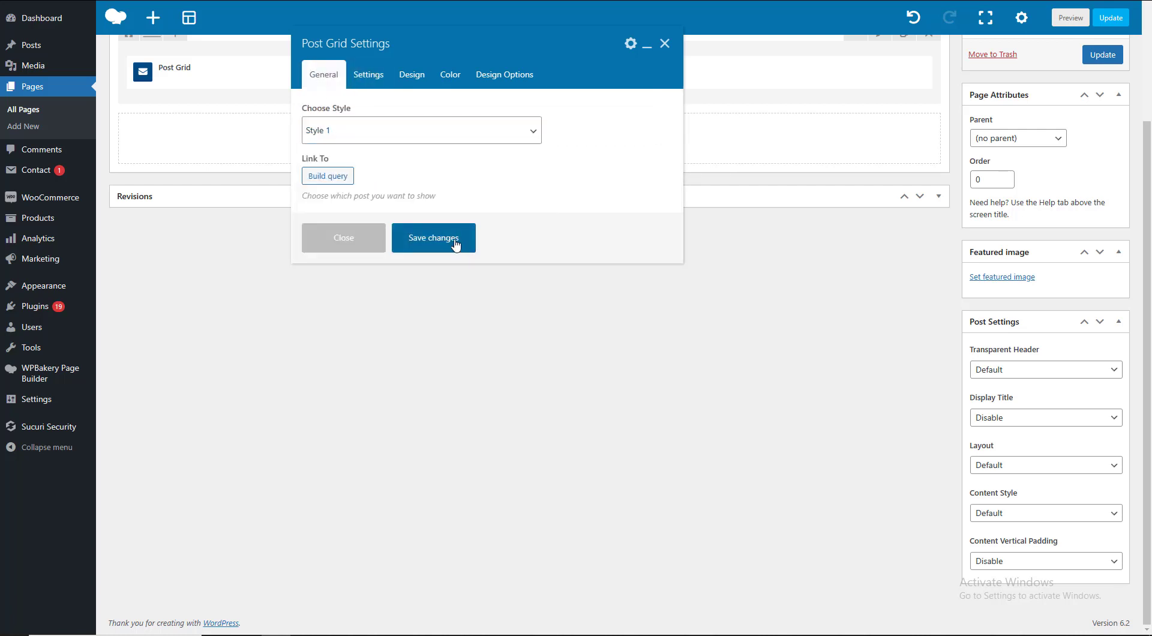
left_click(458, 243)
scroll(539, 278, "up", 1)
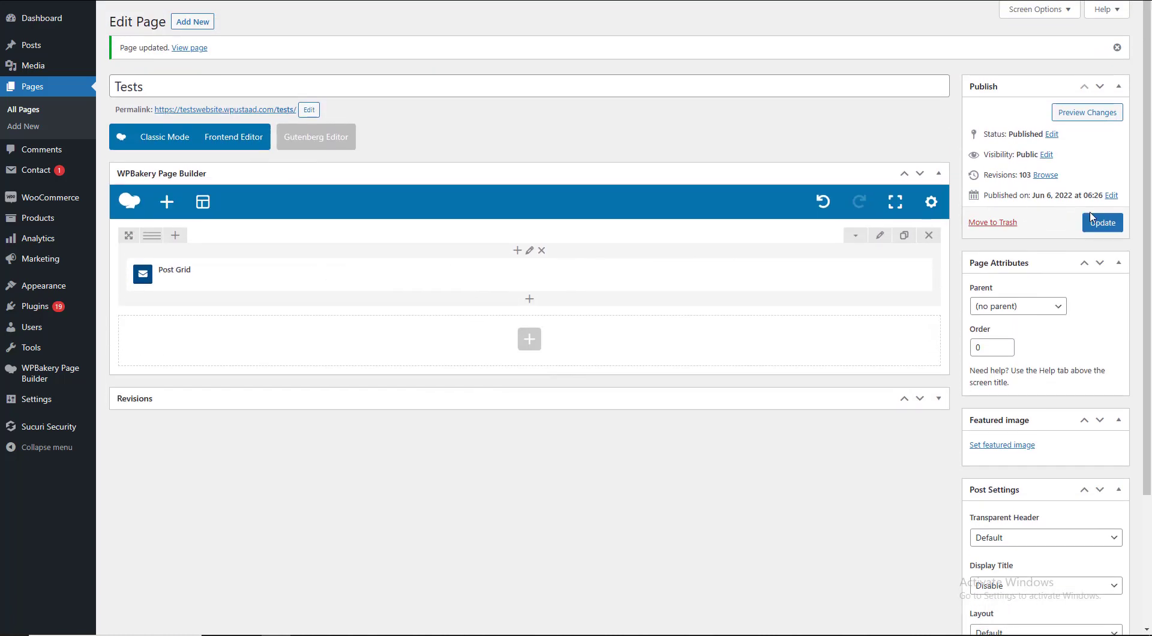
left_click(1103, 225)
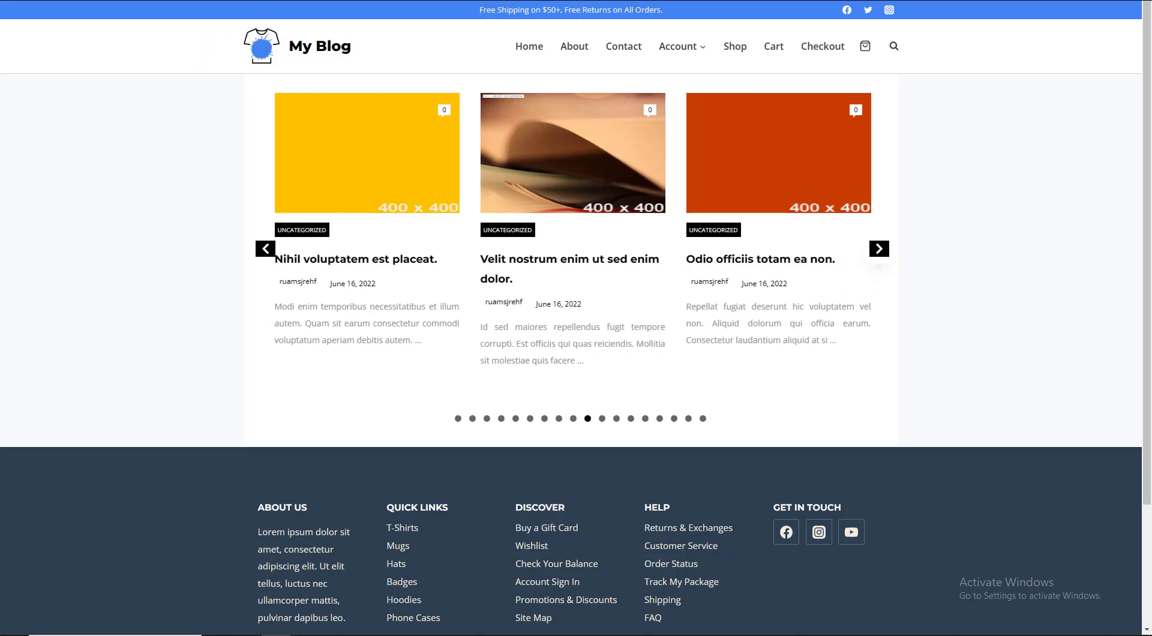
- Reload the published Tests page and examine the post grid's four-column layout, images and excerpts
key("F5")
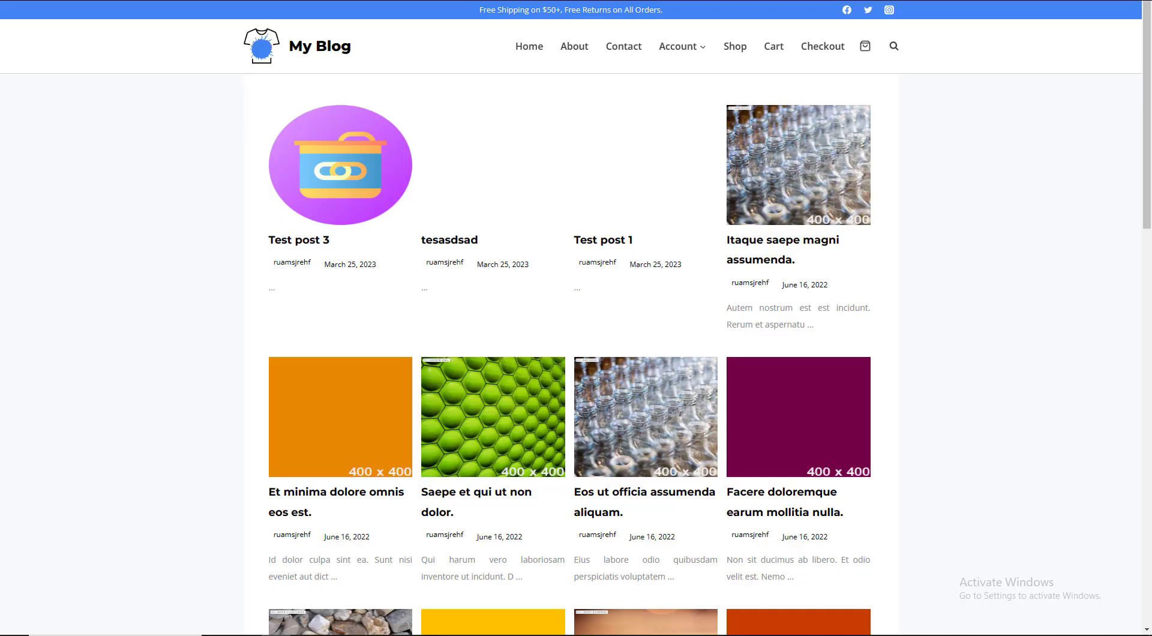
scroll(640, 96, "down", 10)
scroll(641, 96, "up", 9)
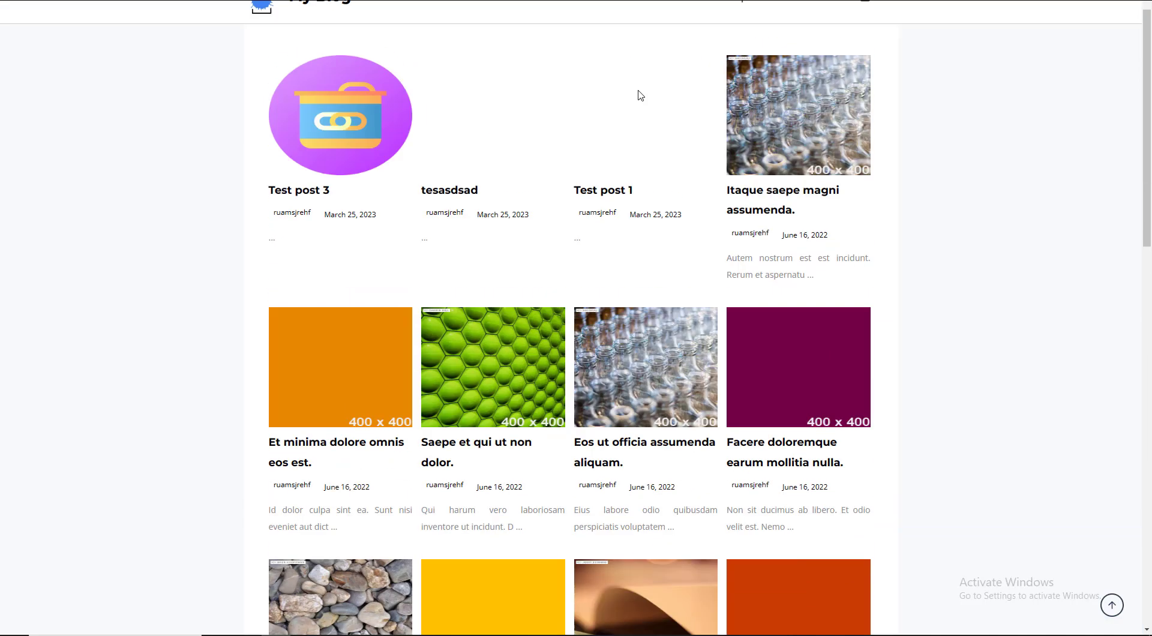
scroll(641, 96, "up", 1)
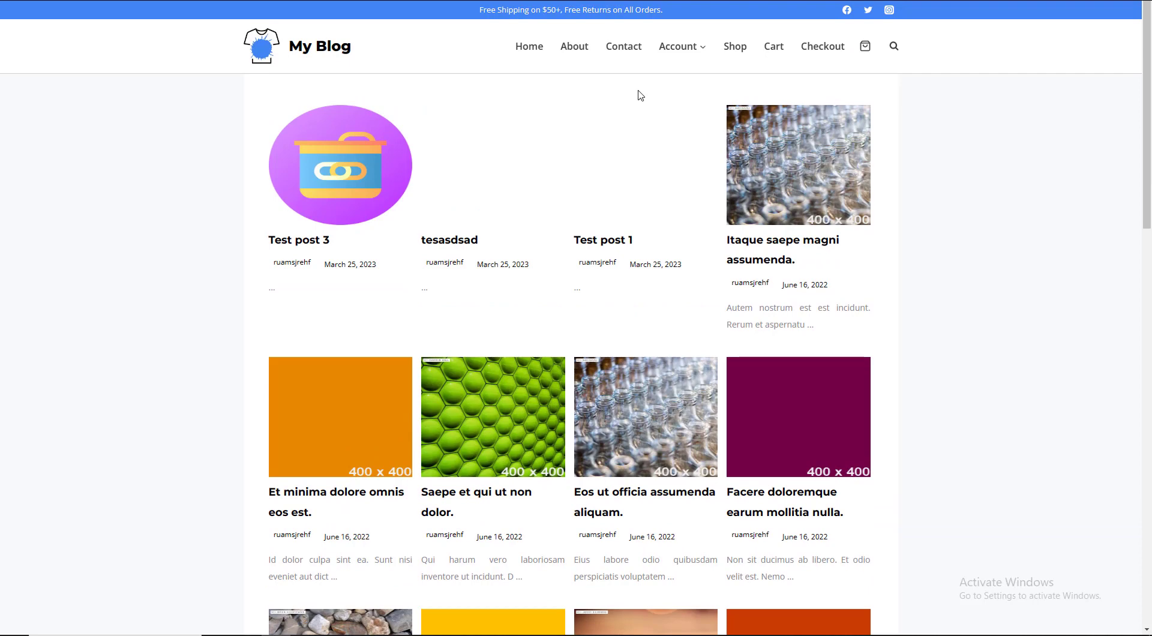
key("F5")
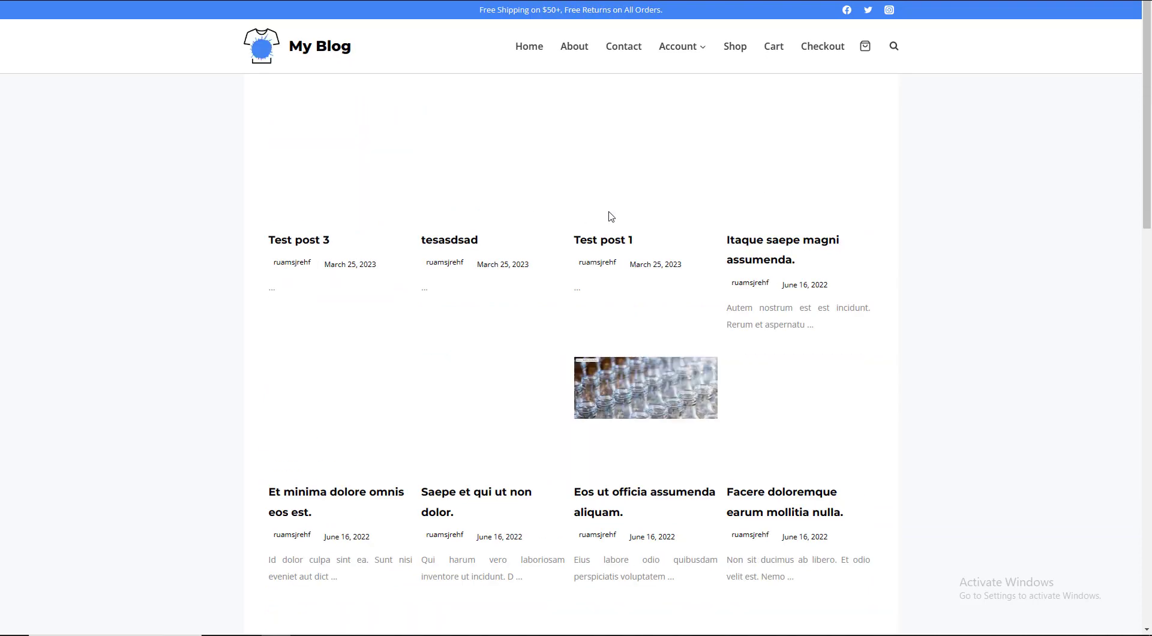
scroll(1150, 314, "down", 8)
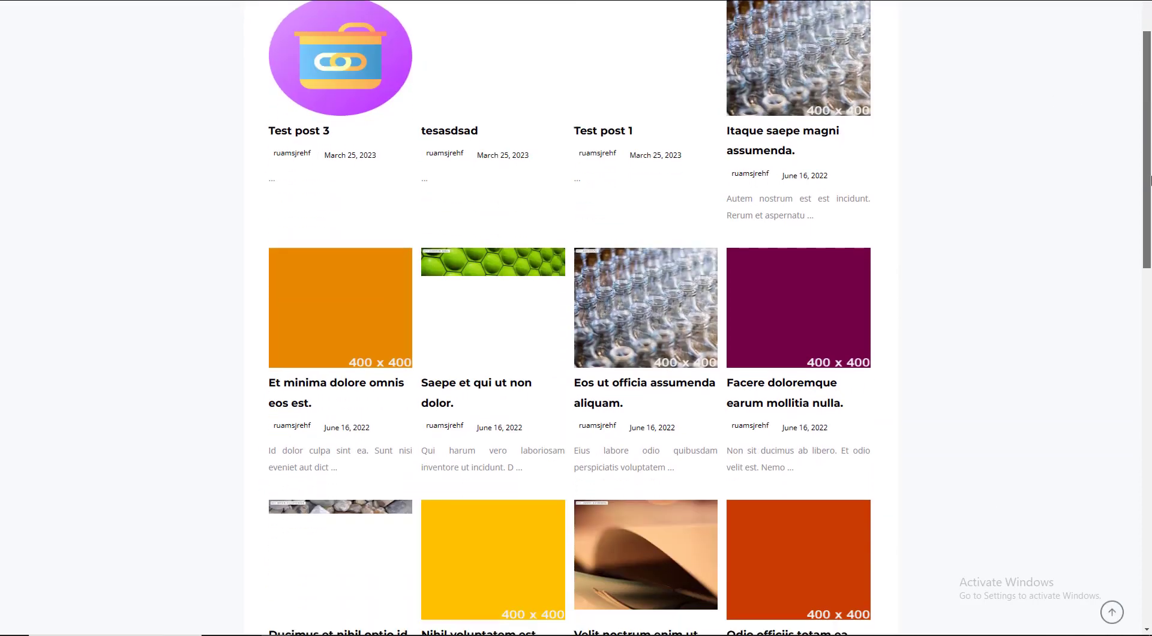
scroll(1150, 313, "down", 5)
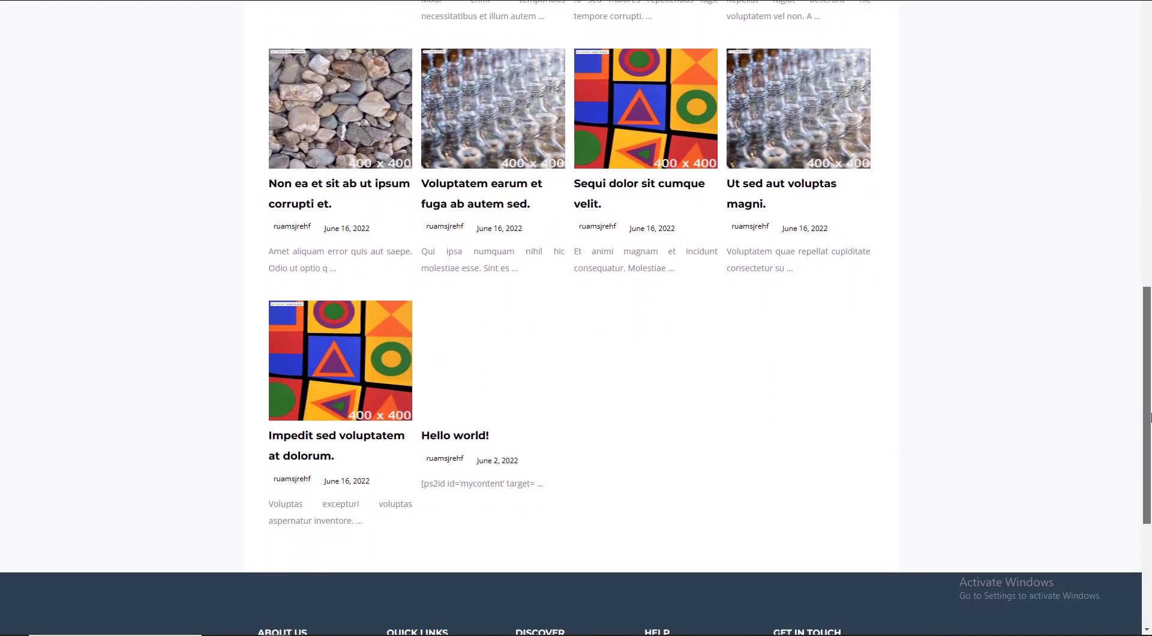
scroll(538, 33, "up", 9)
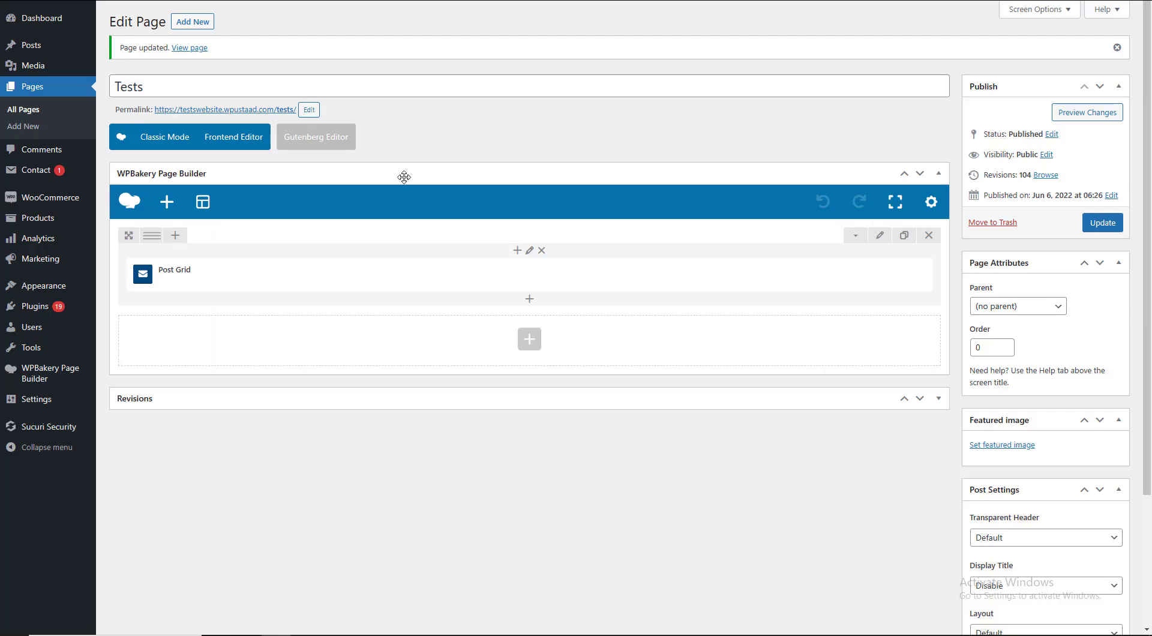
- Reopen the post grid's settings in the Tests page editor and set the content excerpt to 0
left_click(542, 275)
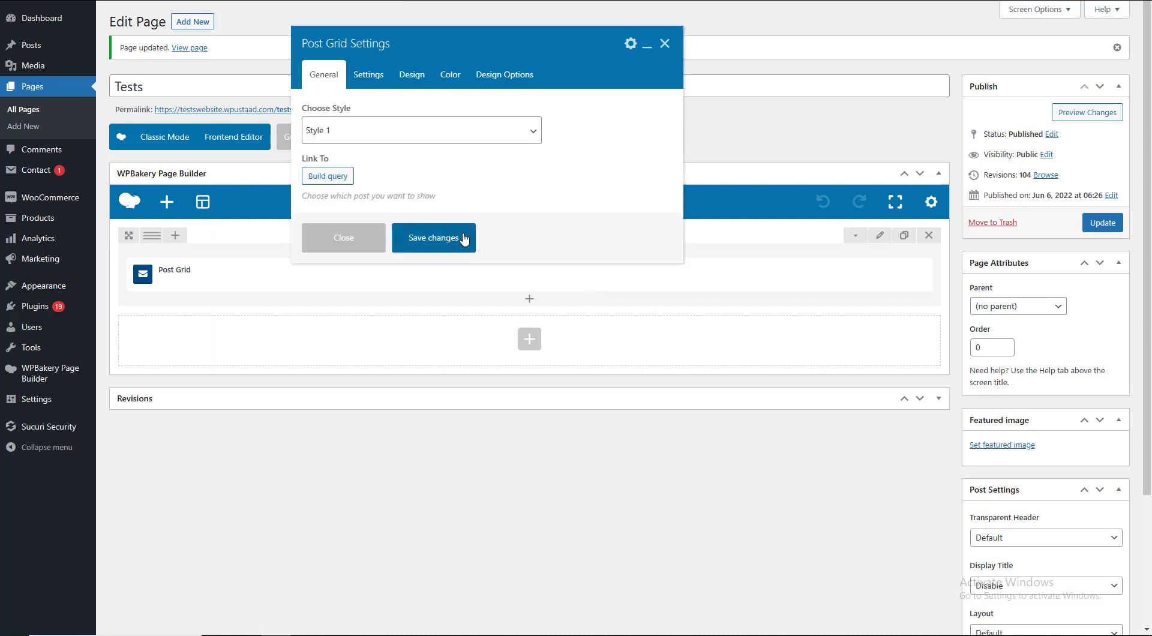
left_click(366, 84)
scroll(418, 228, "down", 1)
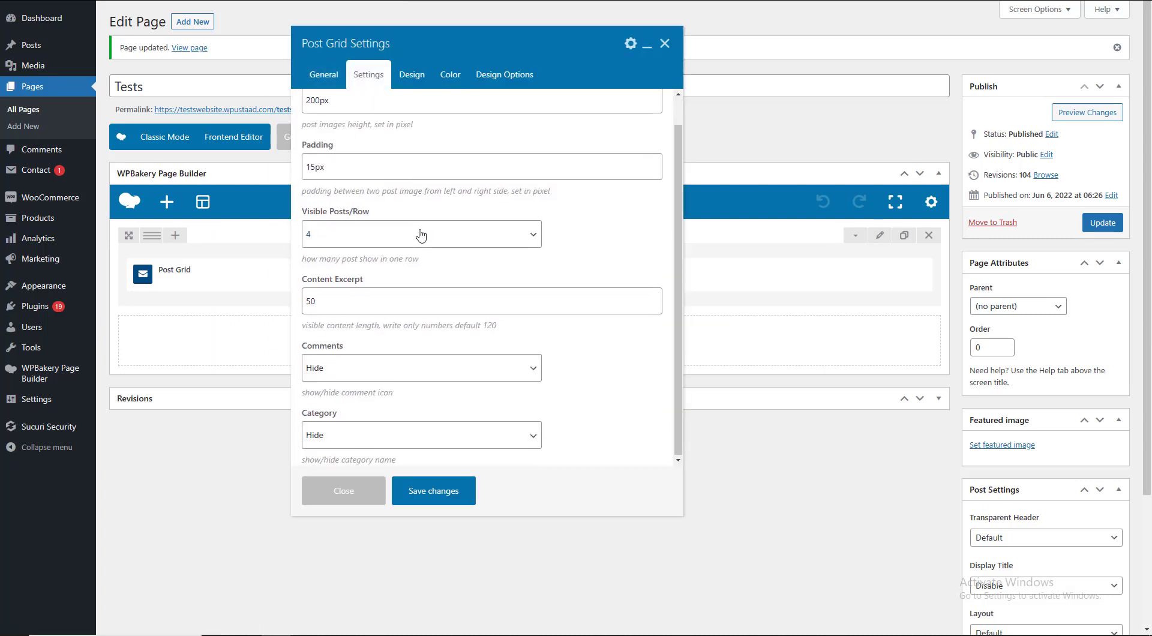
left_click_drag(330, 310, 257, 305)
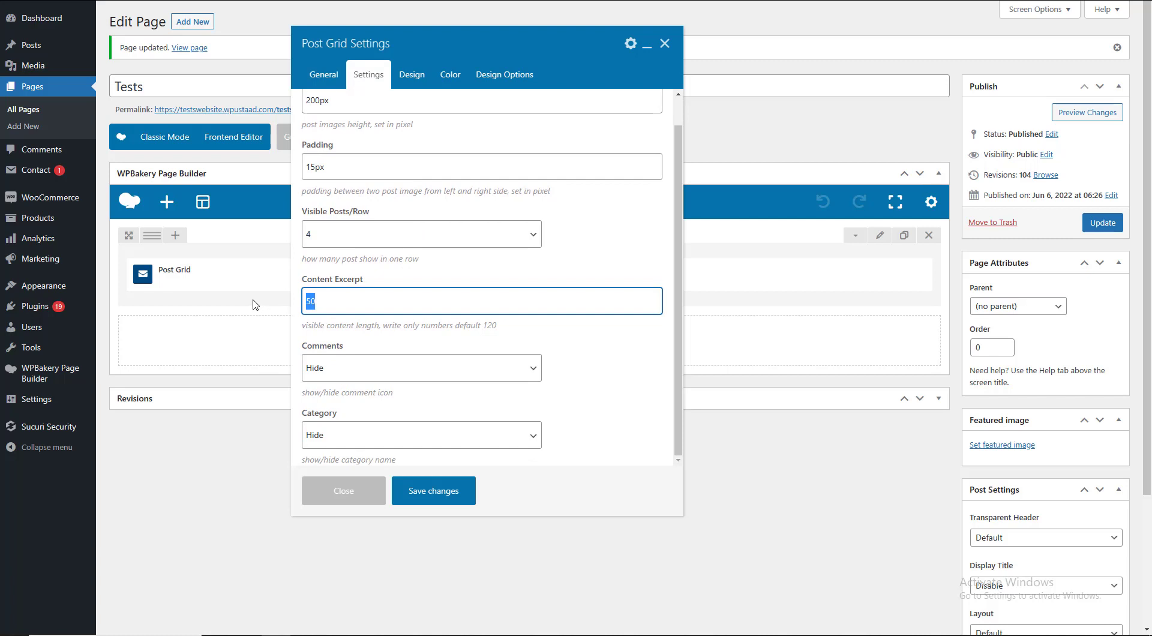
type("0")
left_click(403, 258)
- Switch the post grid to the style with images beside the text, save its settings and update the page
left_click(412, 81)
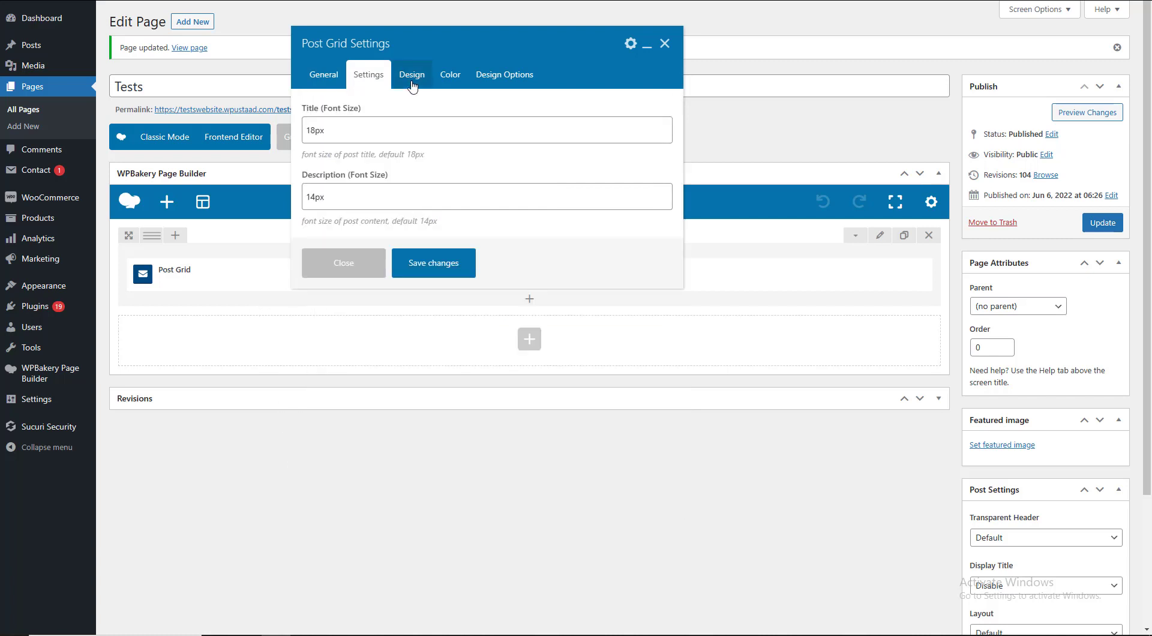
left_click(446, 81)
left_click(487, 78)
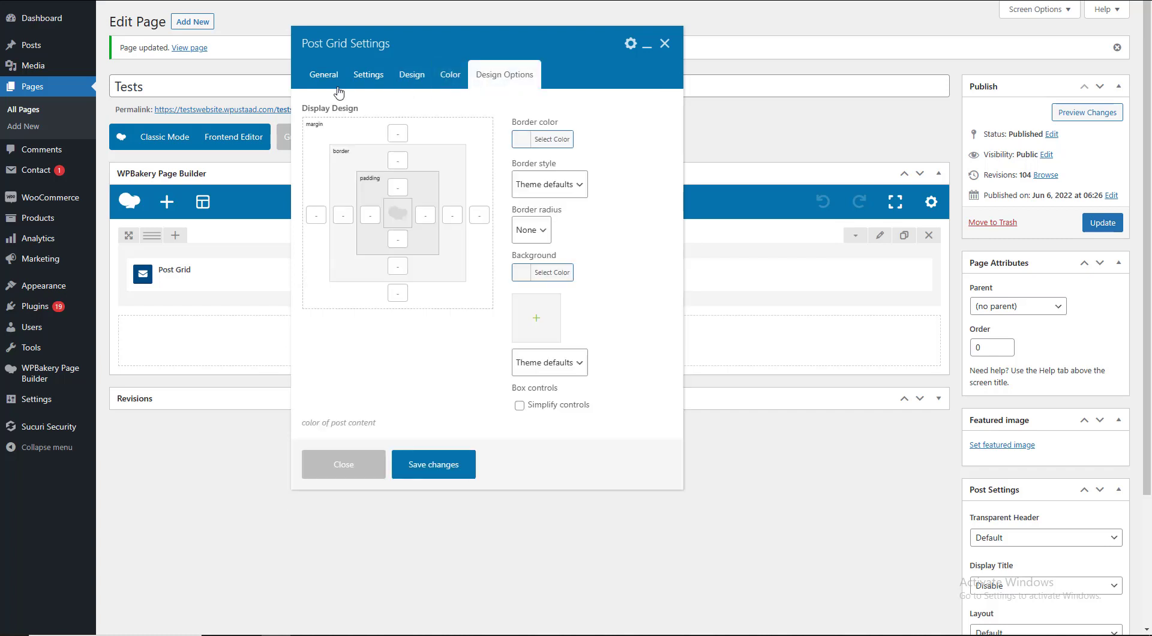
left_click(327, 81)
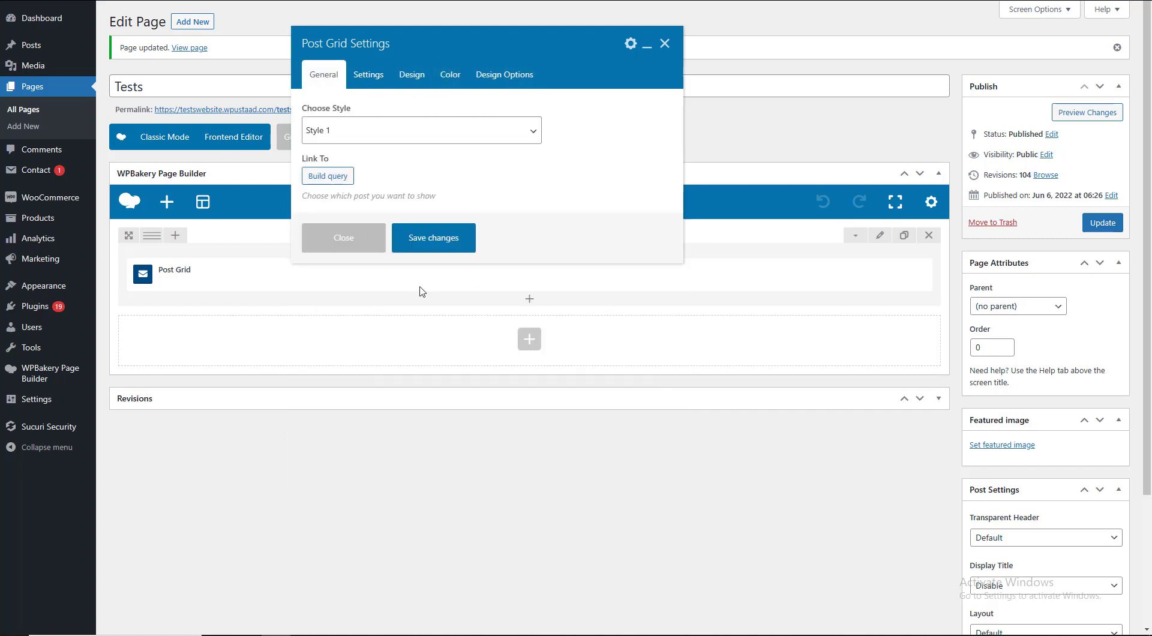
left_click(381, 137)
left_click(369, 154)
left_click(436, 237)
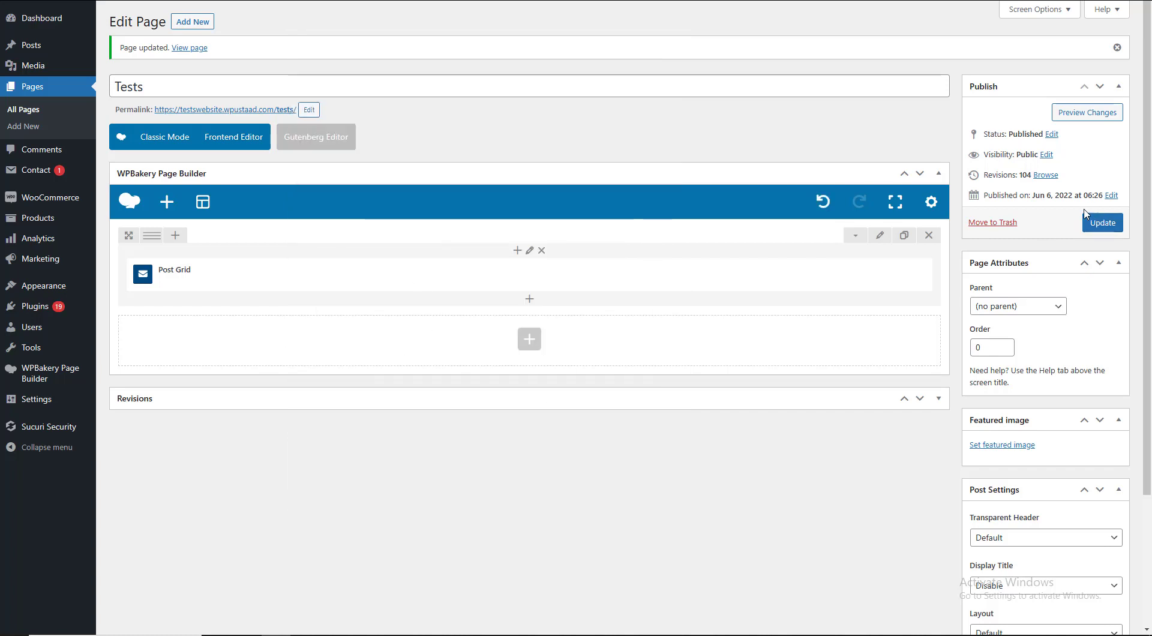
left_click(1100, 224)
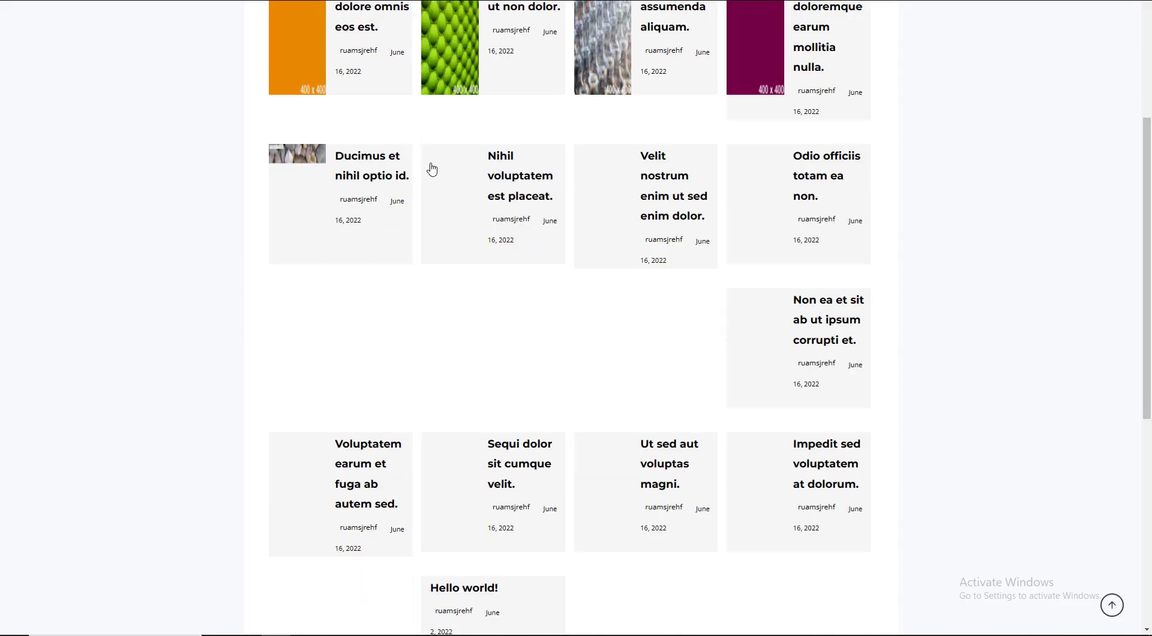
- Examine the published post grid in the style with images beside the titles
scroll(550, 312, "up", 3)
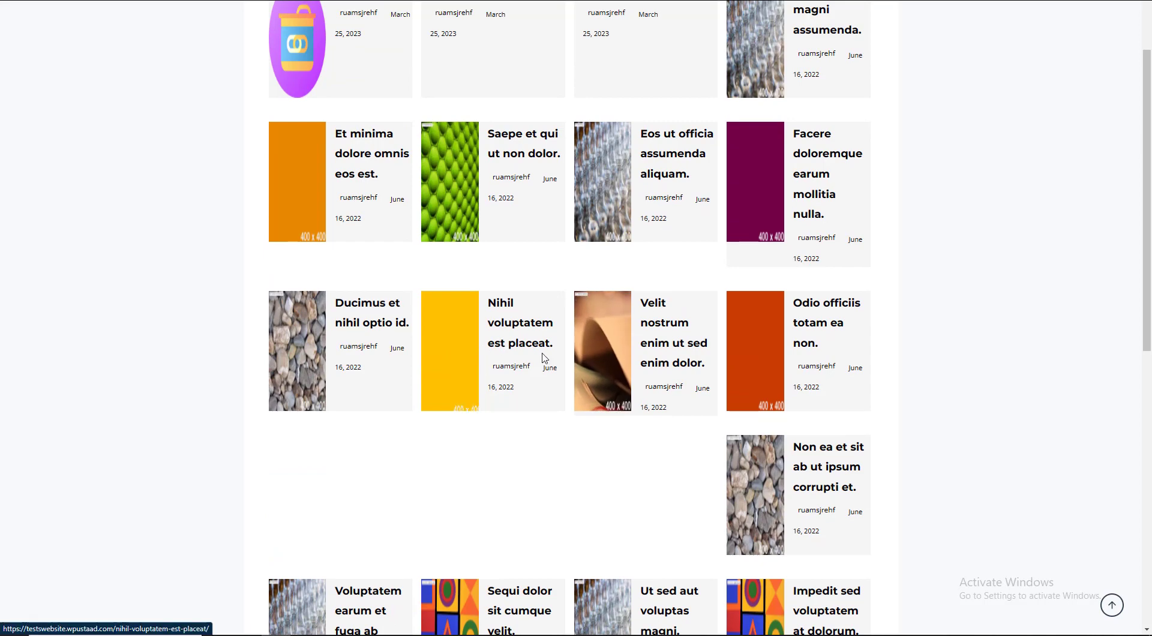
scroll(424, 335, "up", 3)
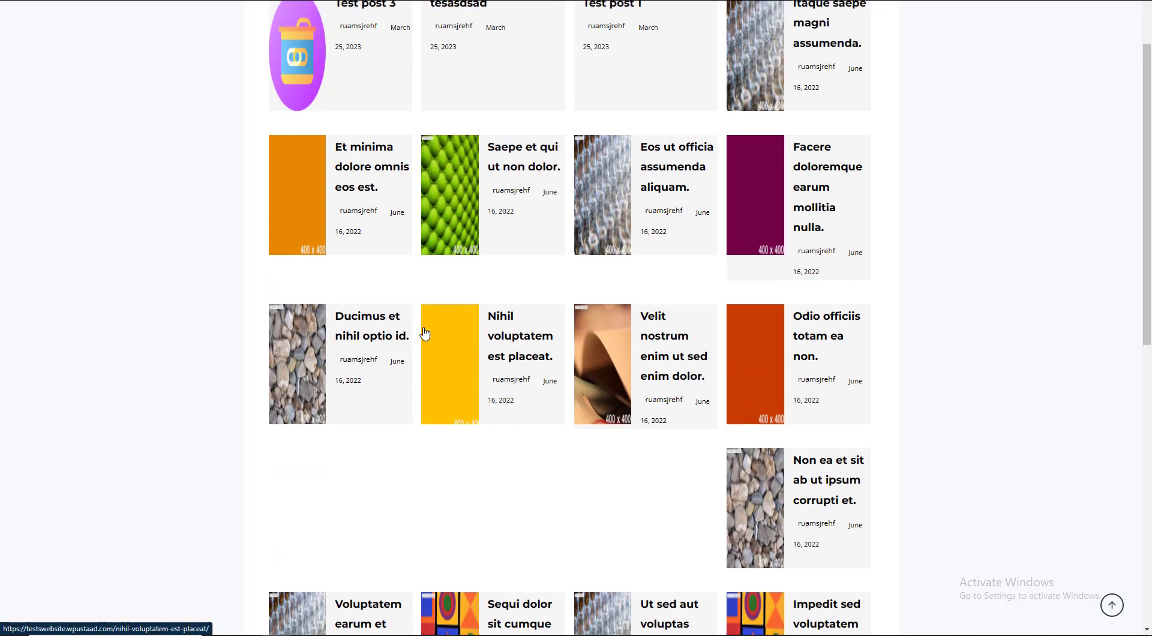
scroll(419, 254, "down", 15)
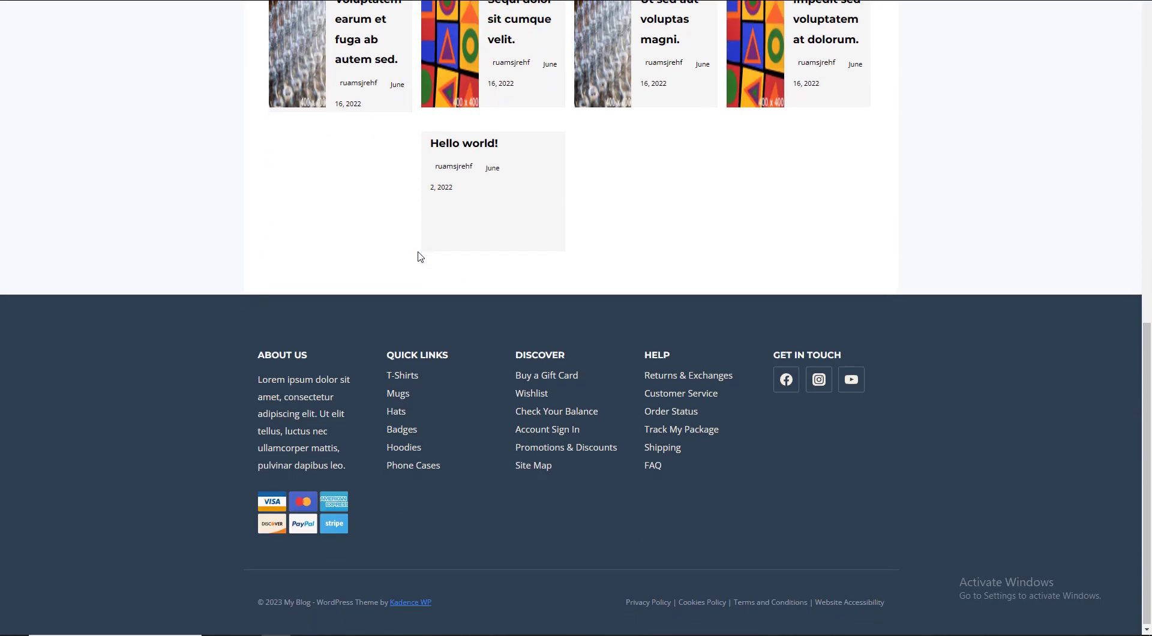
scroll(426, 228, "up", 15)
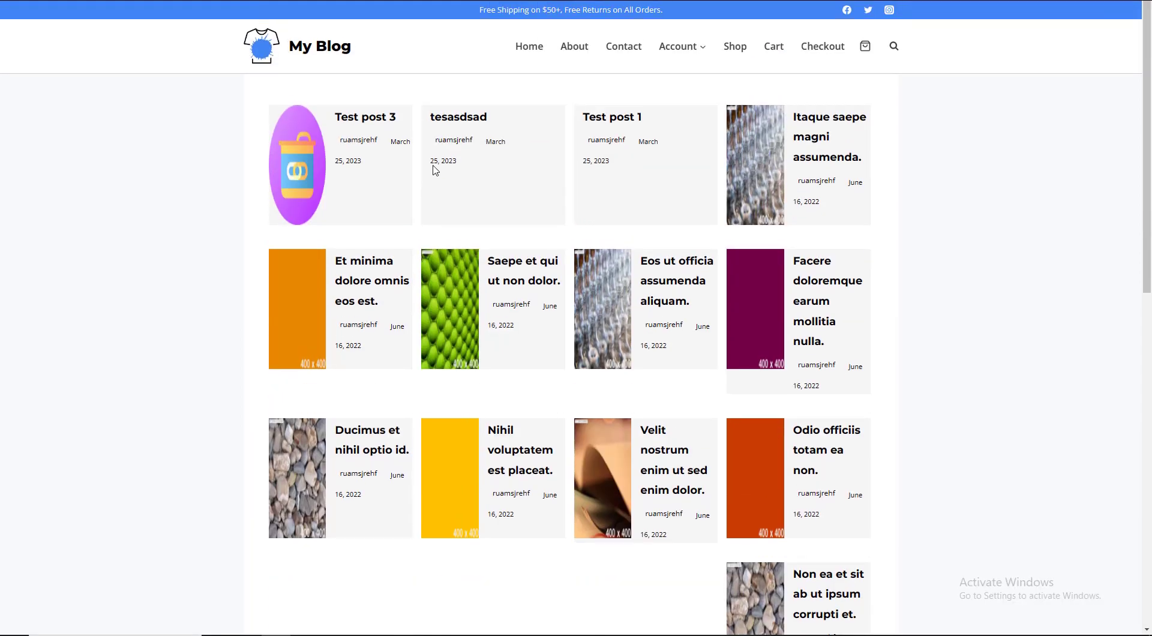
- In the Tests page editor, set the row stretch to Stretch row and content (no paddings), save and update the page
key("ctrl+Tab")
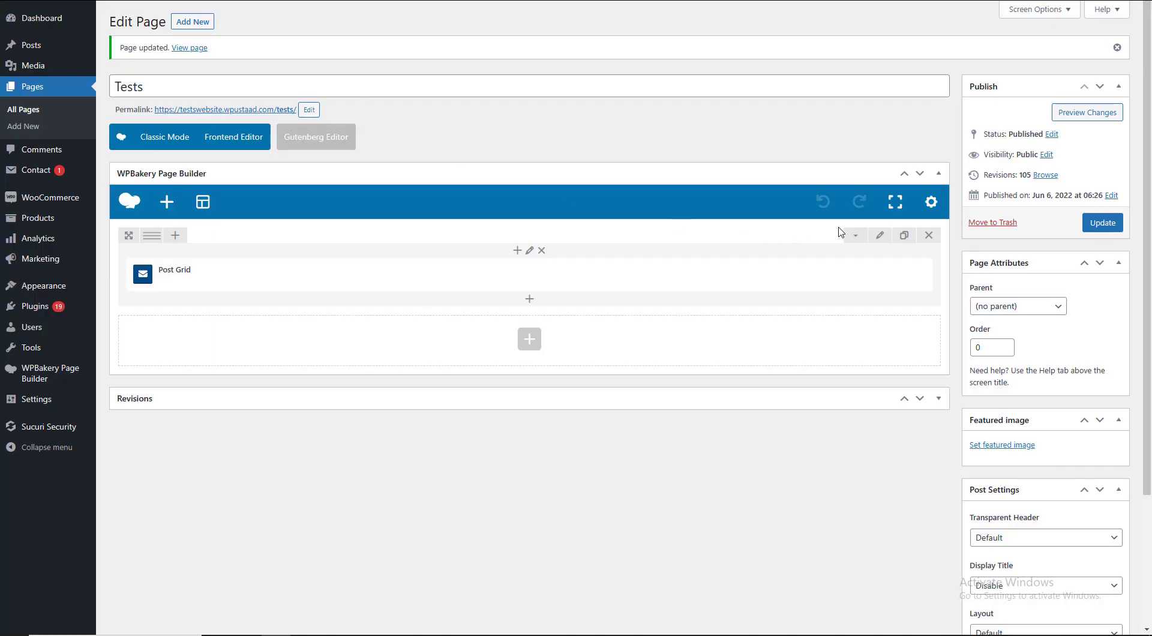
left_click(880, 235)
left_click(357, 131)
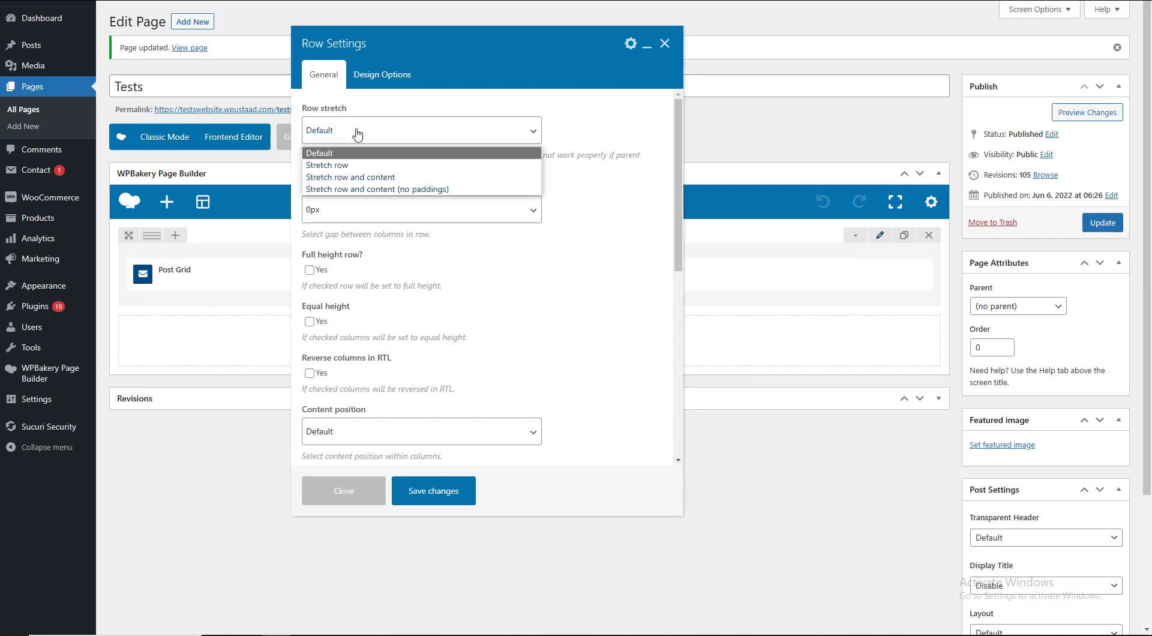
left_click(327, 189)
left_click(442, 490)
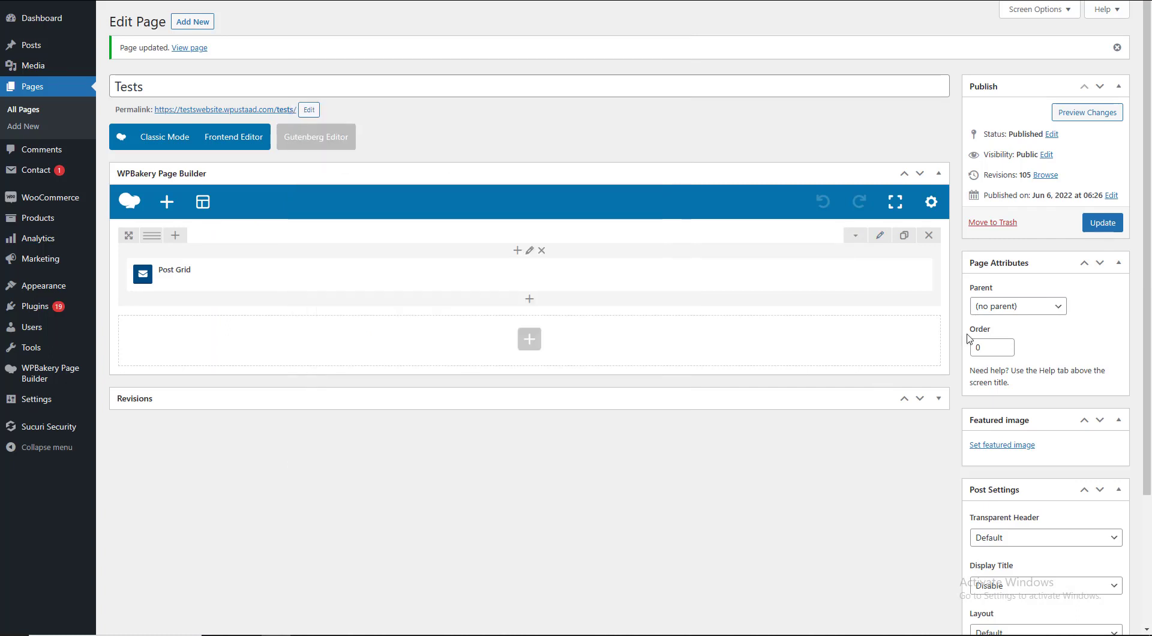
left_click(1098, 224)
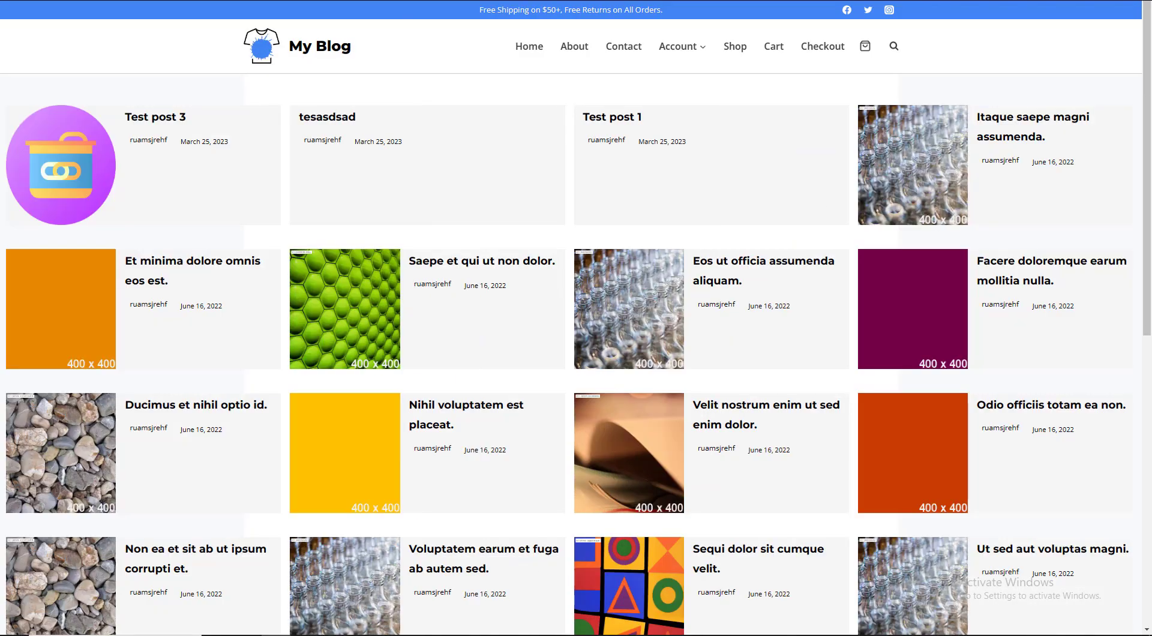
- Reload the published page and examine the full-width post grid down to its last row
key("F5")
scroll(1129, 262, "down", 1)
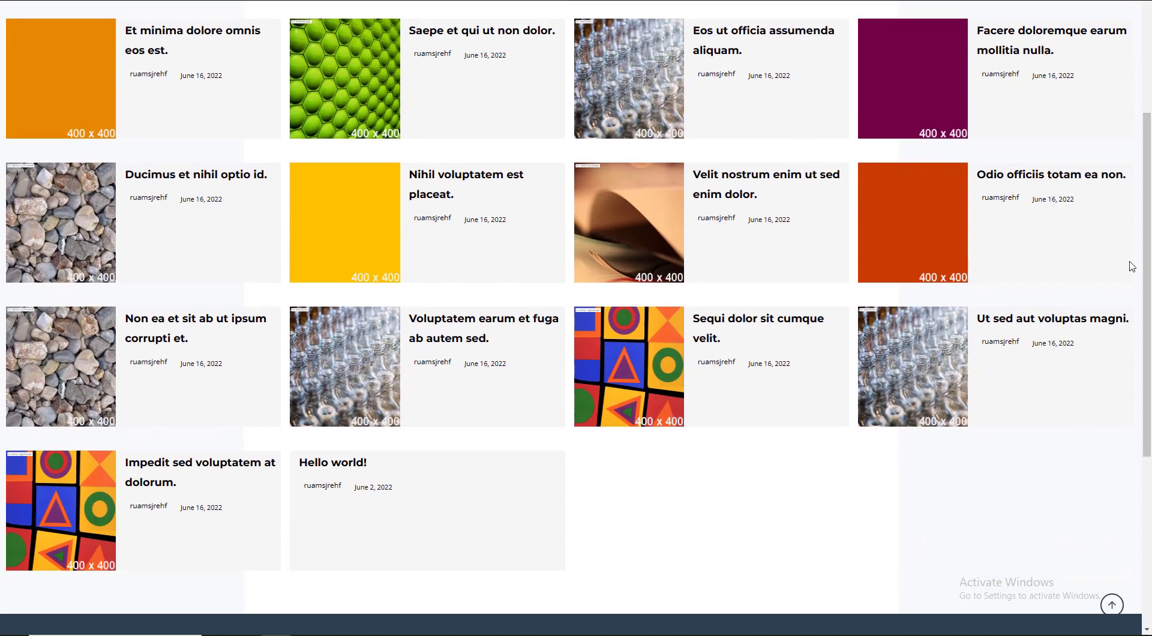
scroll(1001, 270, "down", 2)
scroll(993, 268, "up", 6)
key("alt+Left")
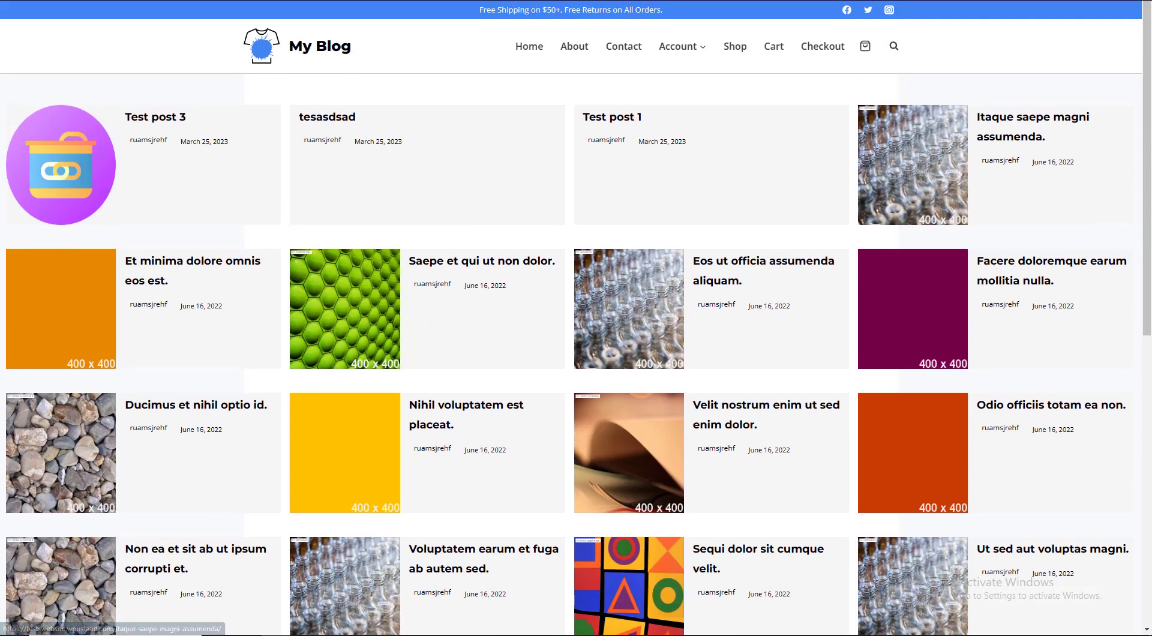
- Add a Post Carousel element from the ADC Slider group below the post grid
mouse_move(581, 285)
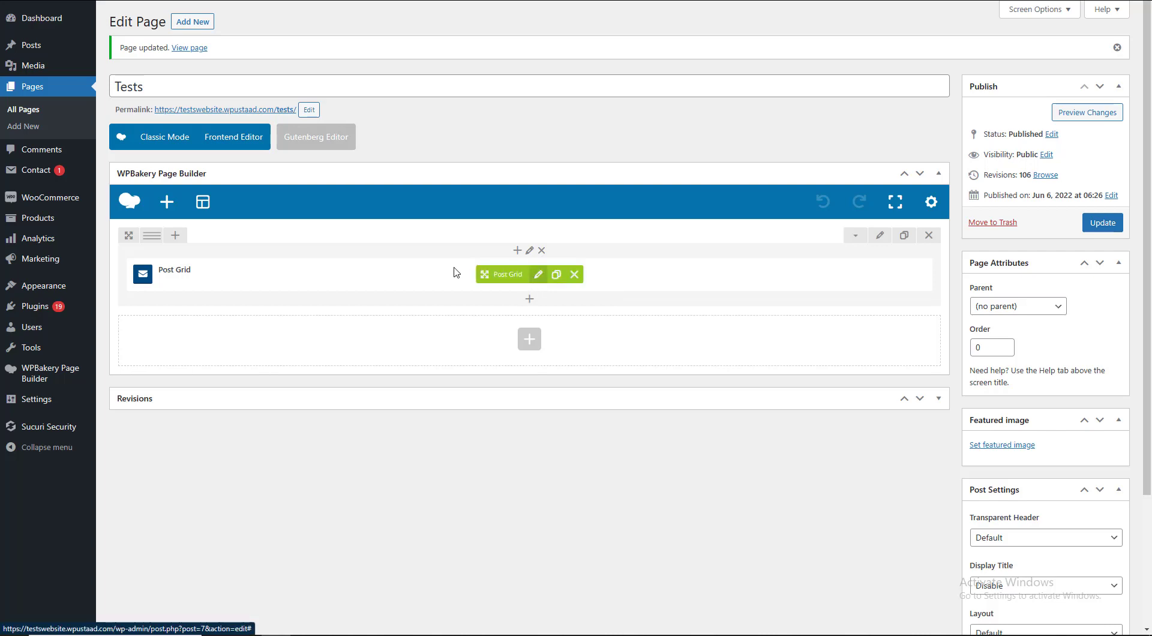
left_click(529, 300)
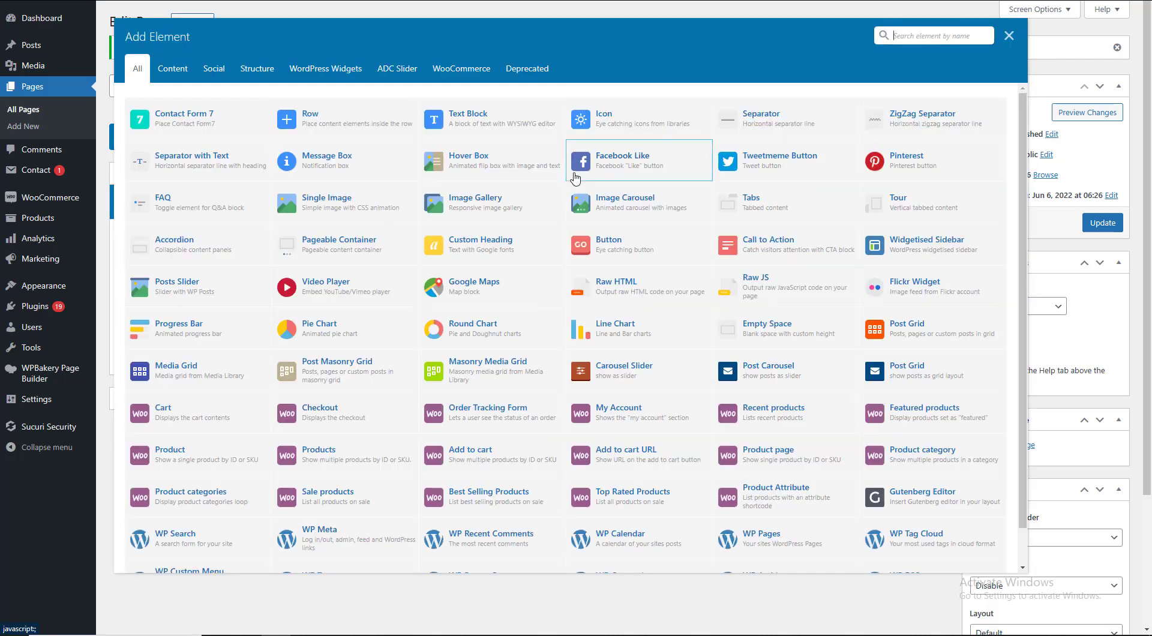
left_click(420, 78)
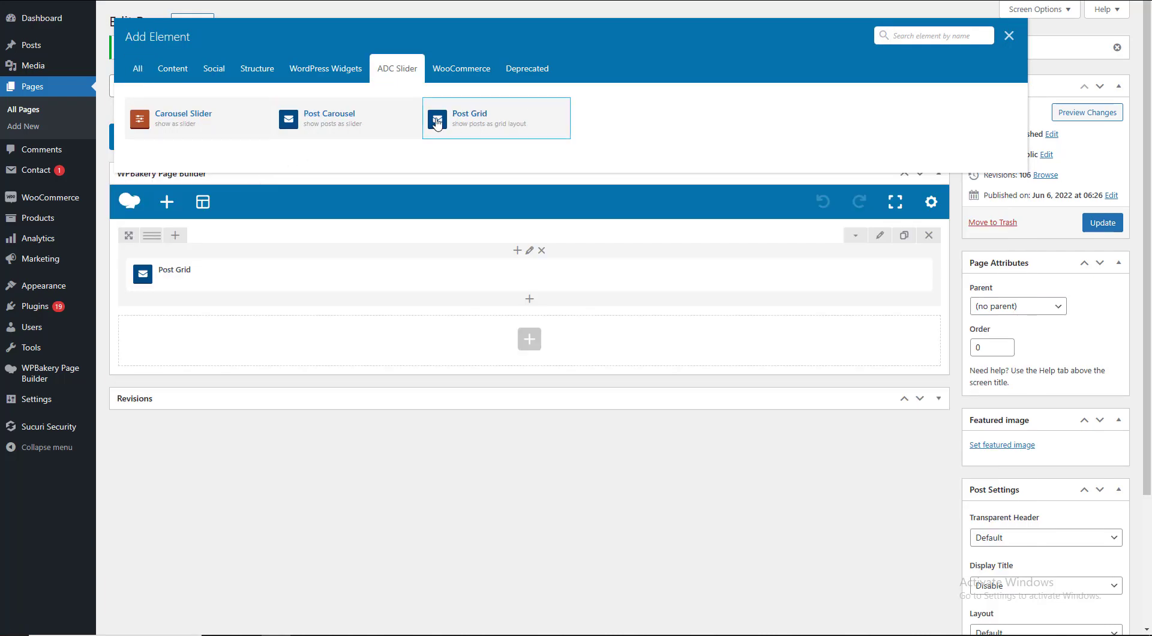
left_click(357, 125)
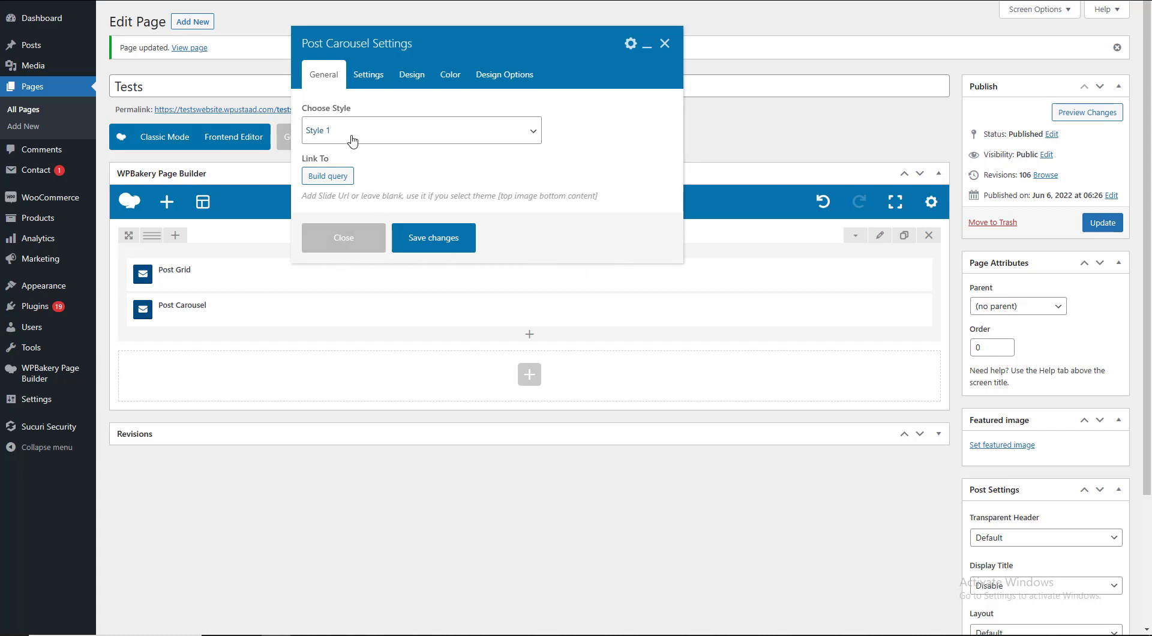
- In the Post Carousel settings, hide the comments and the category, and set autoplay to True
left_click(383, 74)
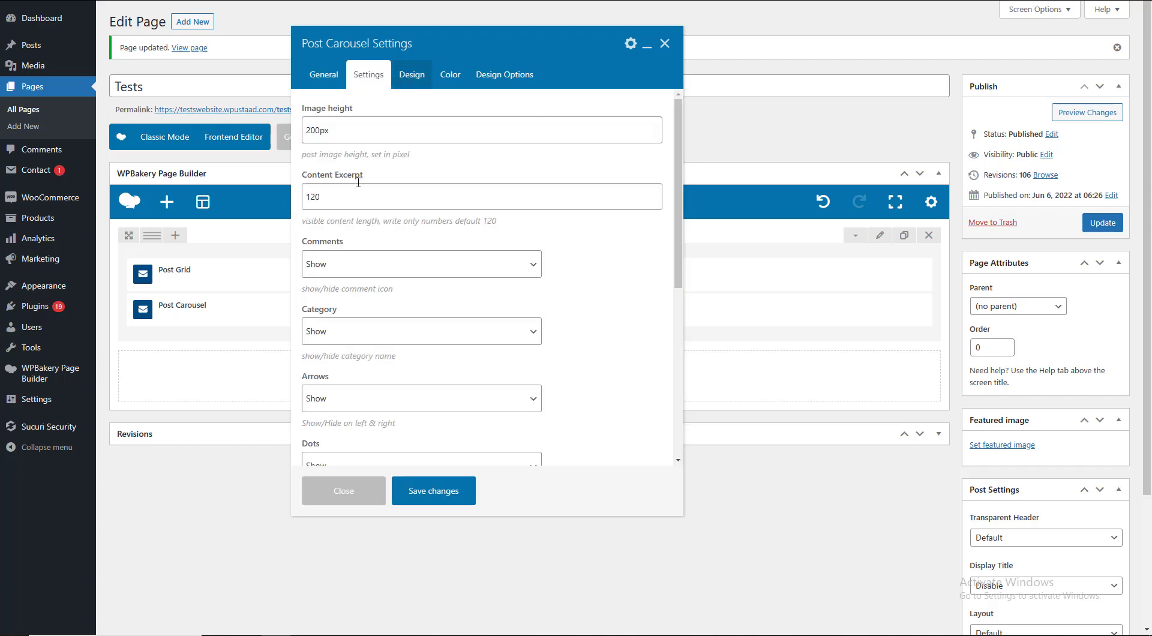
left_click(323, 264)
left_click(328, 299)
left_click(382, 331)
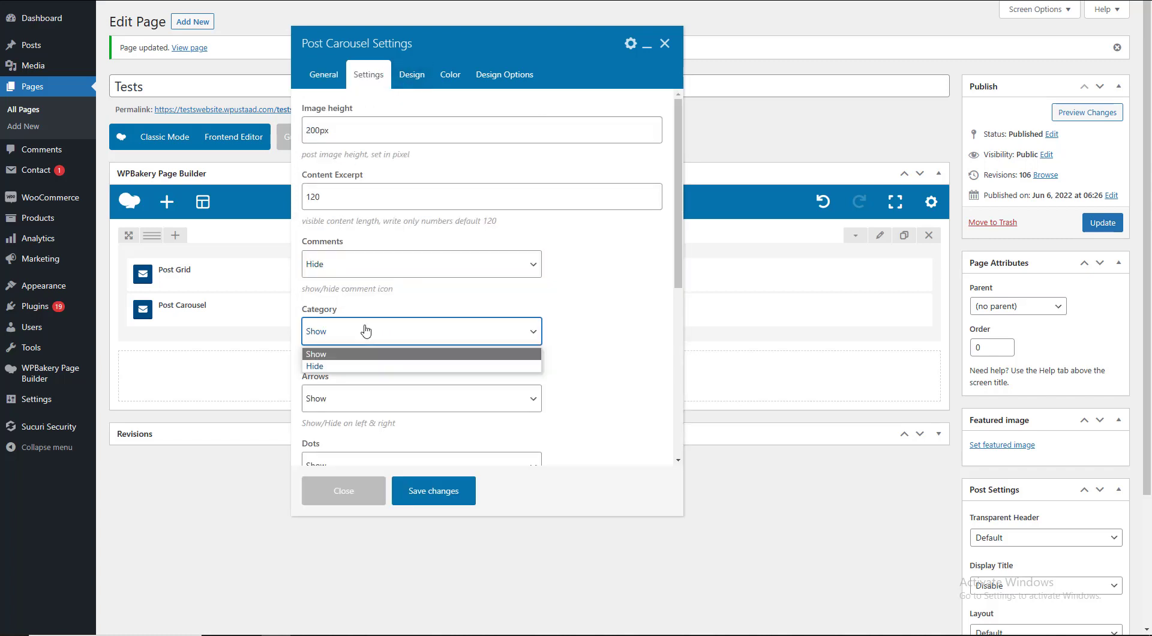
left_click(337, 366)
scroll(369, 372, "down", 5)
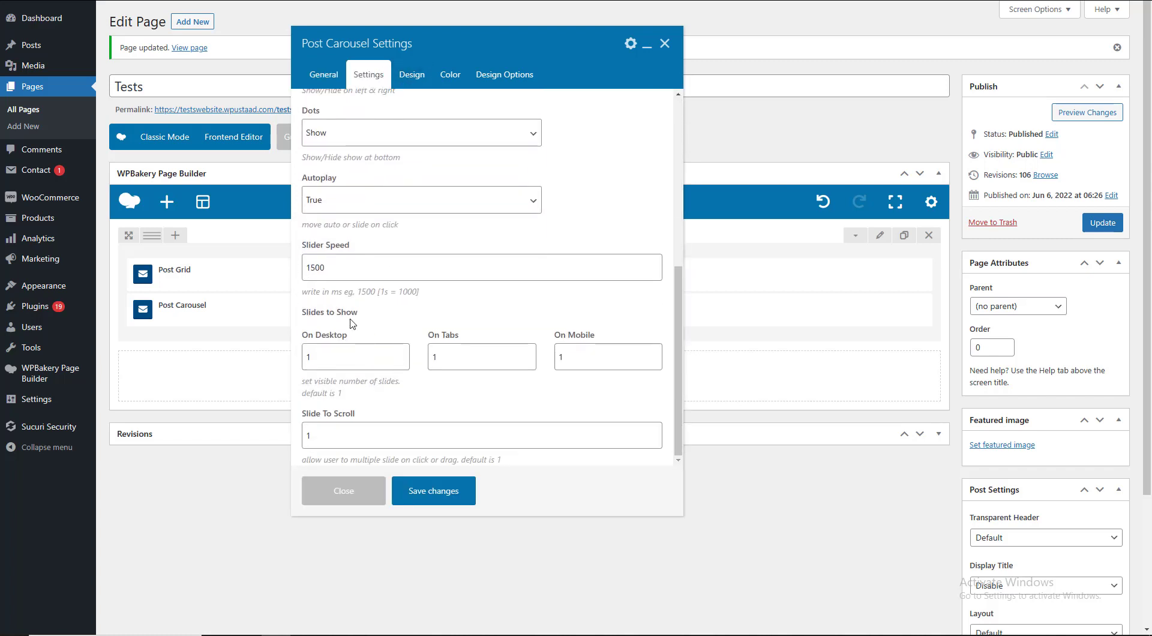
left_click(324, 196)
left_click(333, 222)
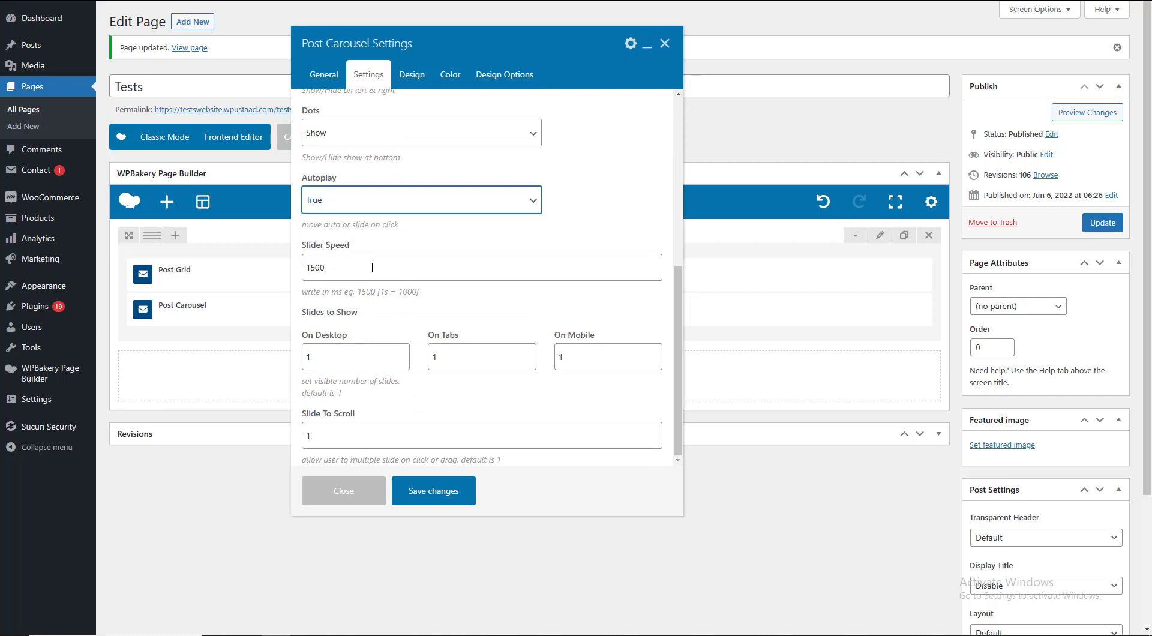
scroll(372, 268, "down", 3)
scroll(399, 180, "up", 5)
- Look over the carousel's design, color and style options, save the element settings and update the Tests page
left_click(411, 74)
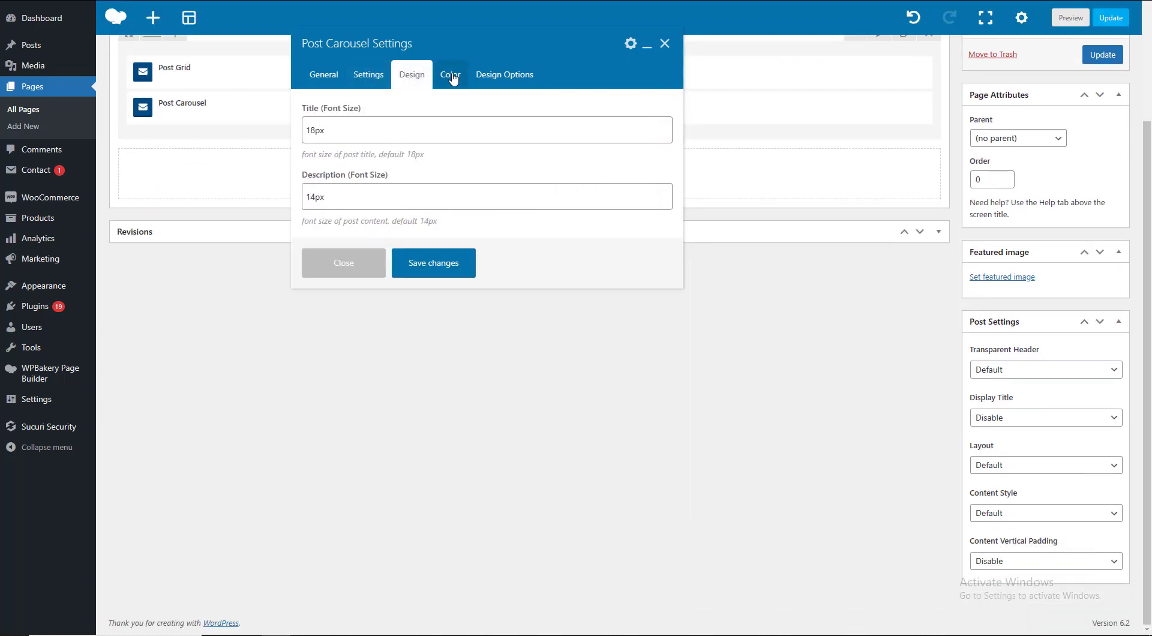
left_click(453, 78)
left_click(504, 74)
left_click(324, 75)
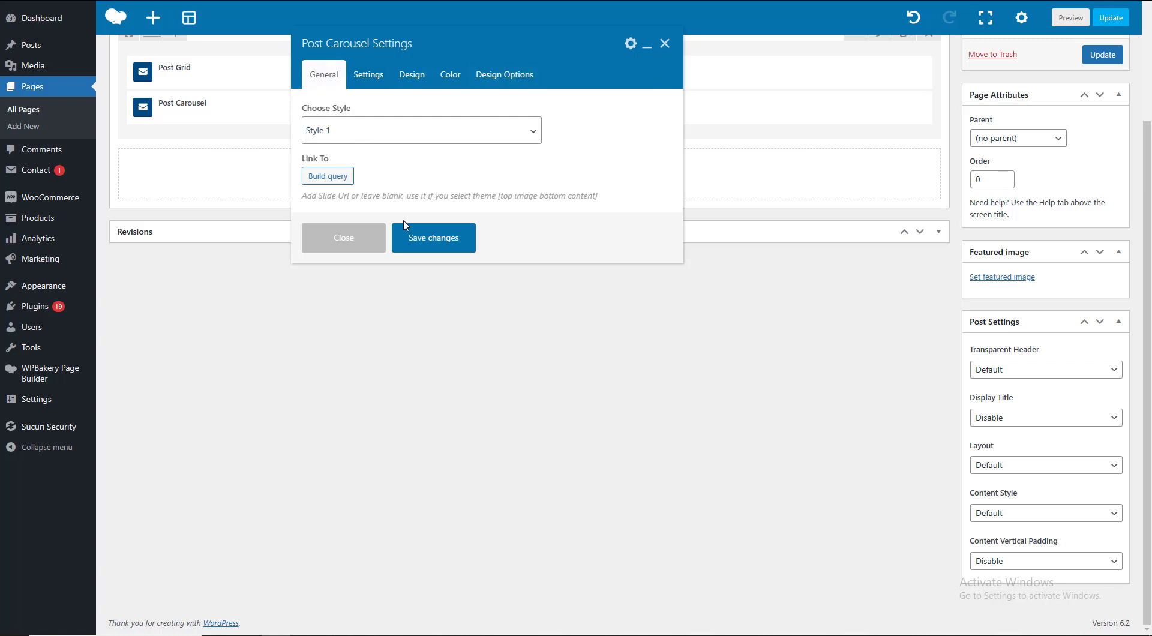
left_click(432, 238)
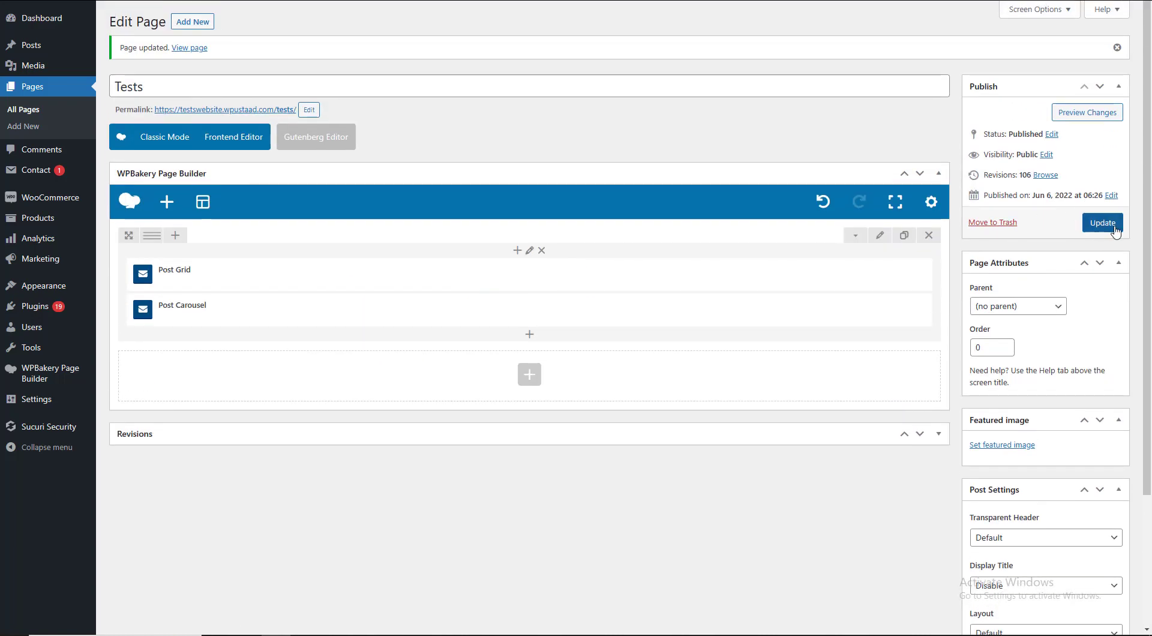
left_click(1106, 227)
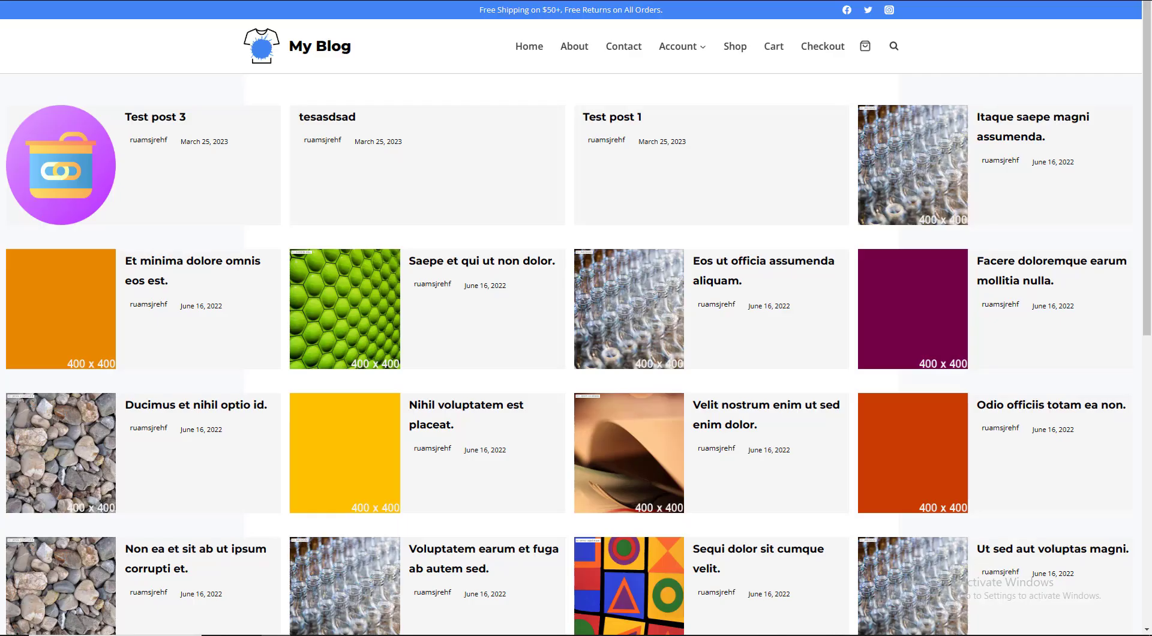
- Reload the published page and examine the post carousel below the post grid
left_click(591, 55)
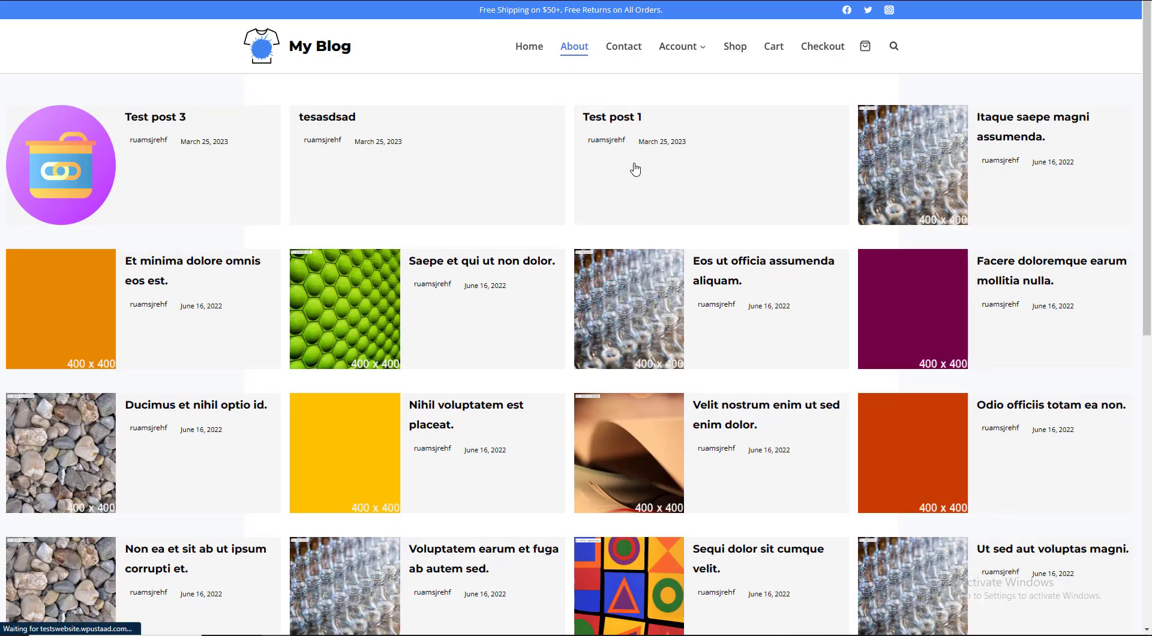
scroll(637, 168, "down", 10)
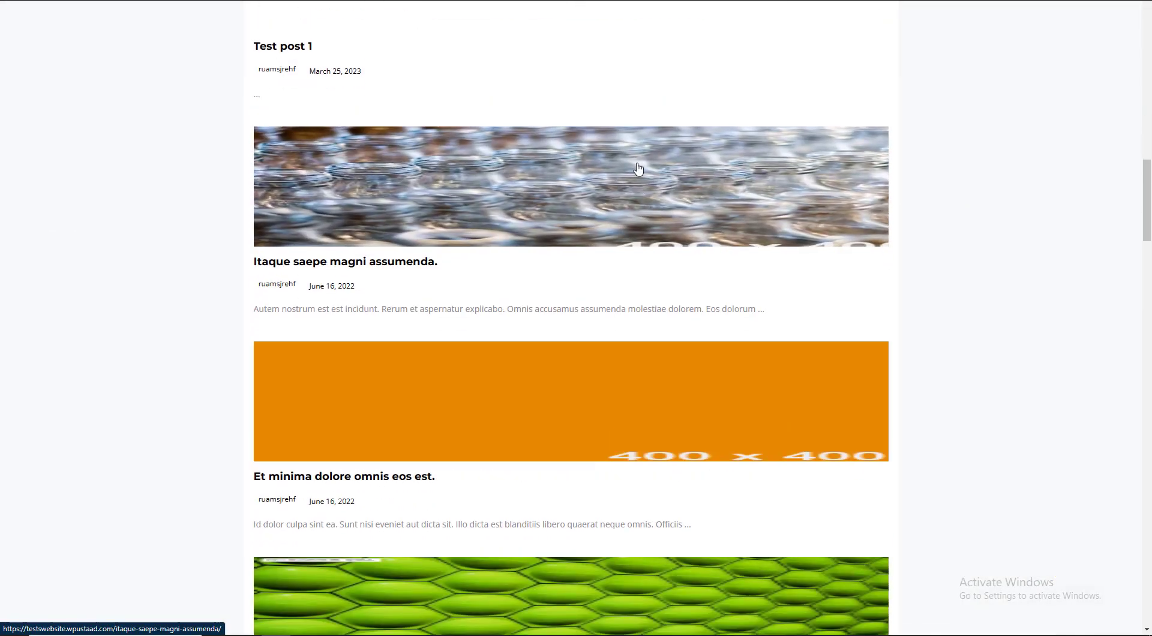
scroll(638, 169, "down", 10)
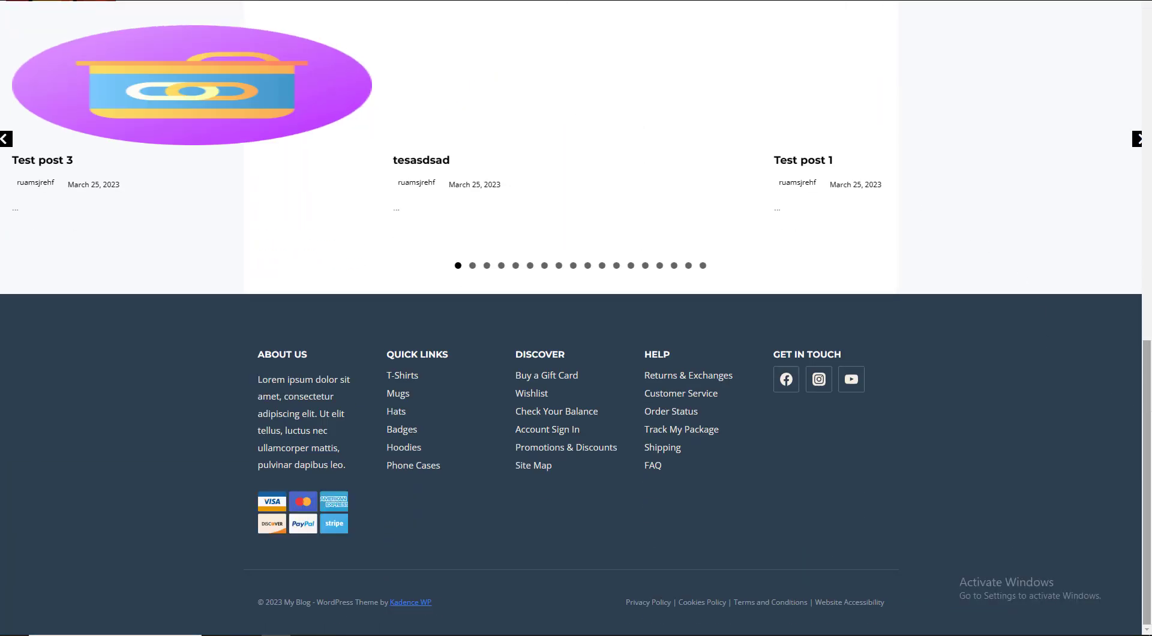
scroll(1022, 277, "up", 2)
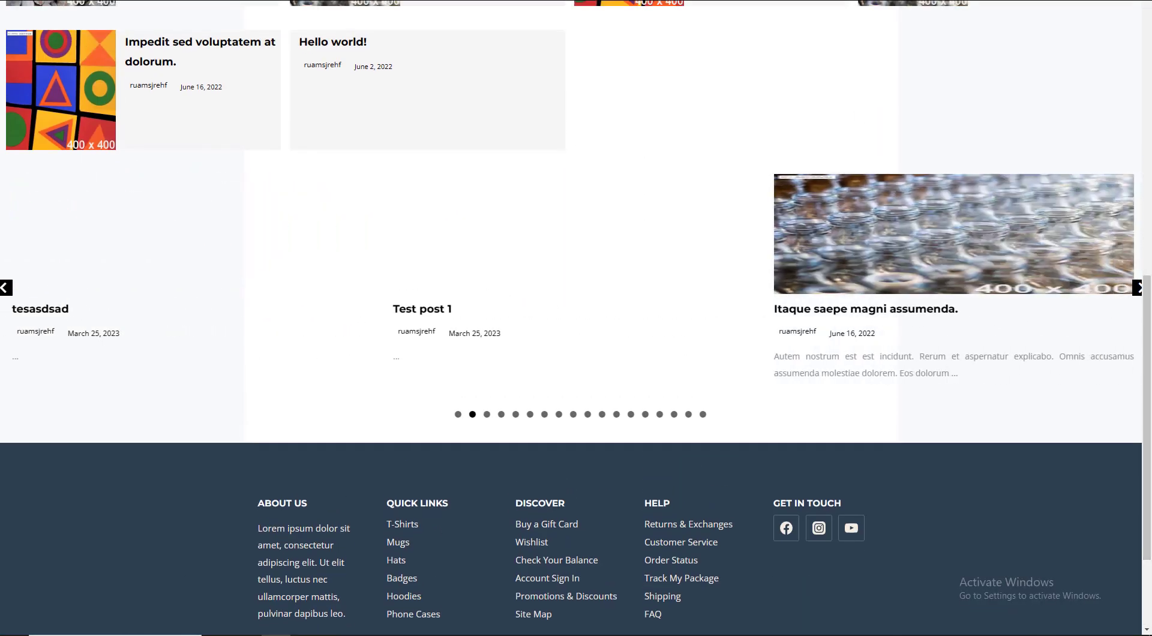
- In the Tests page editor, add a new single-column row and move the Post Carousel element into it
key("ctrl+Tab")
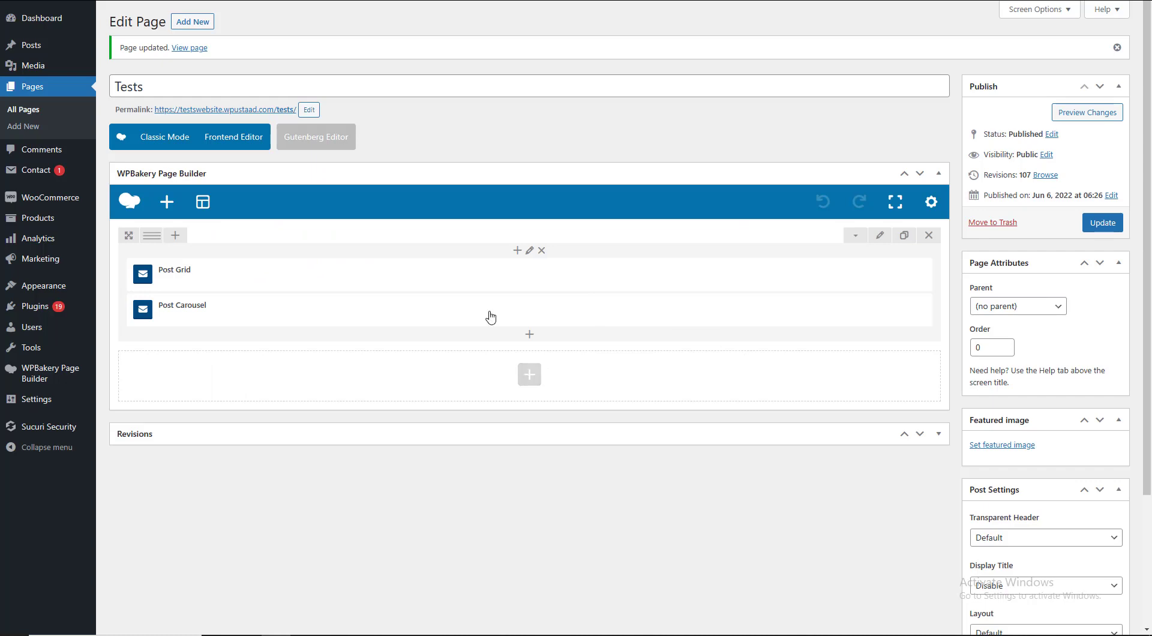
left_click(530, 374)
left_click(346, 120)
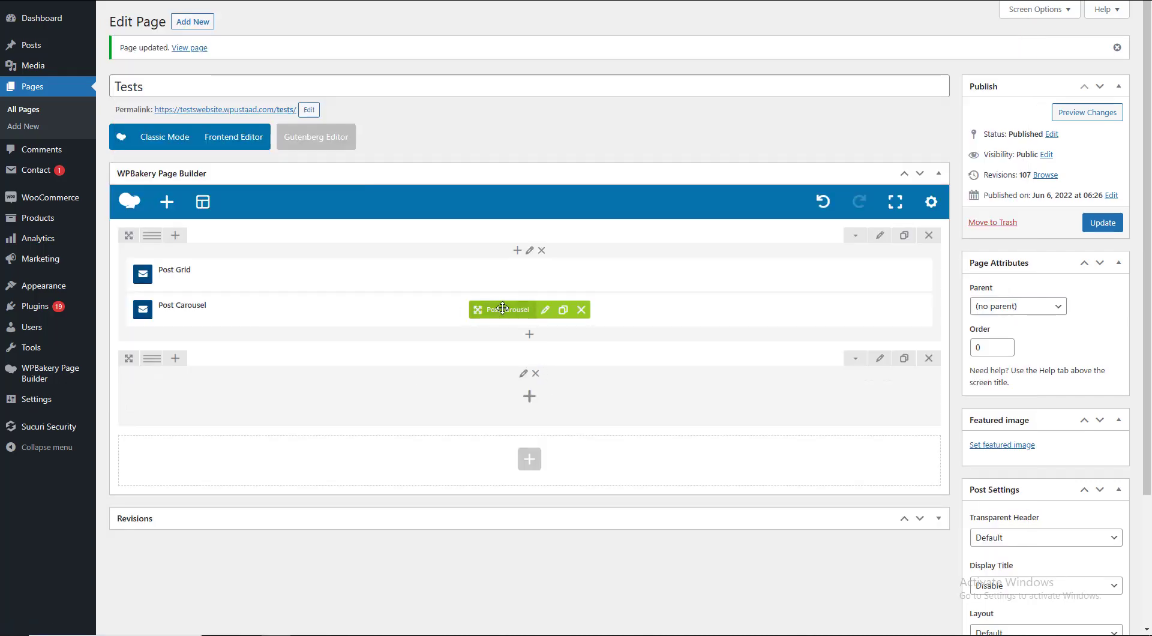
mouse_move(503, 309)
left_mouse_down()
mouse_move(514, 408)
mouse_move(528, 363)
left_mouse_up()
- Save the settings of the row holding the Post Carousel and update the page
left_click(879, 323)
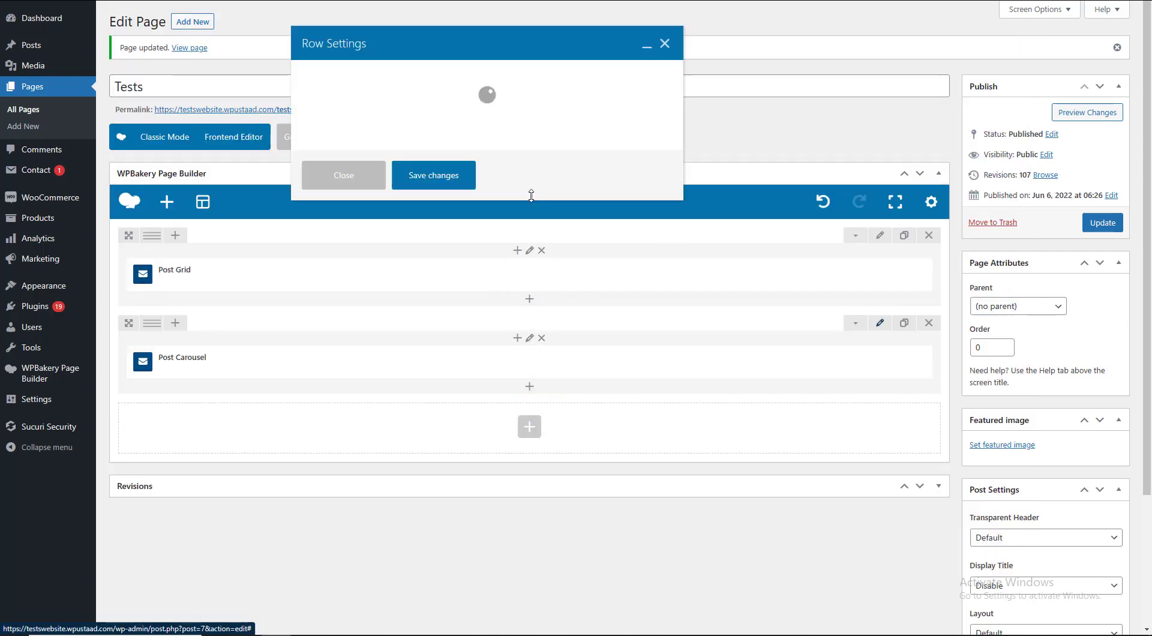
left_click(447, 481)
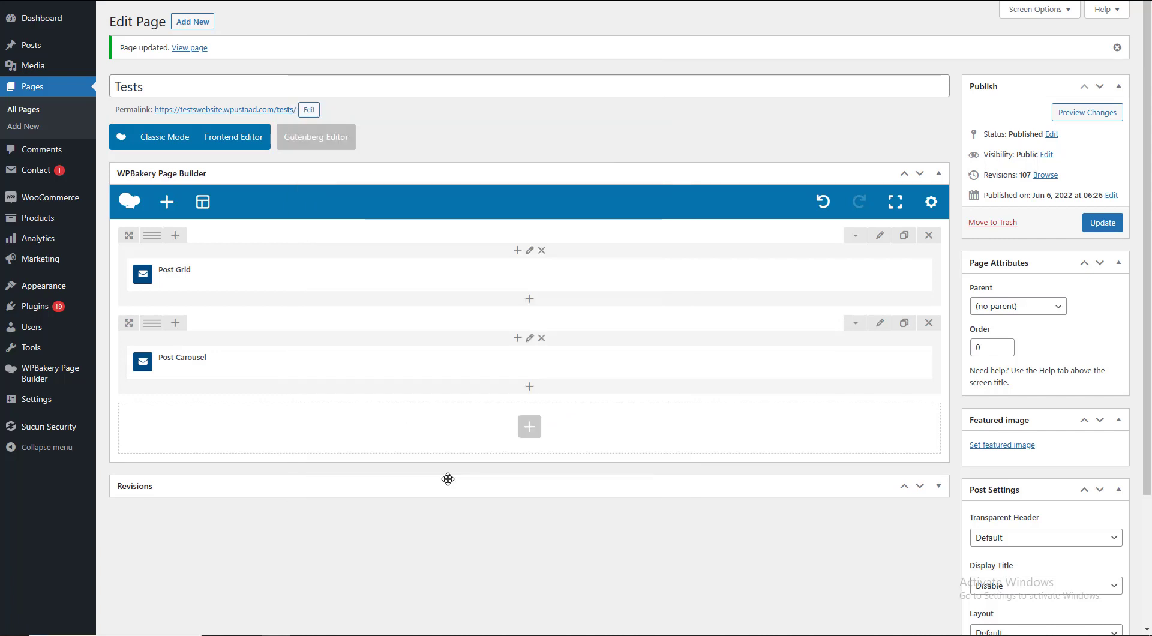
left_click(1102, 228)
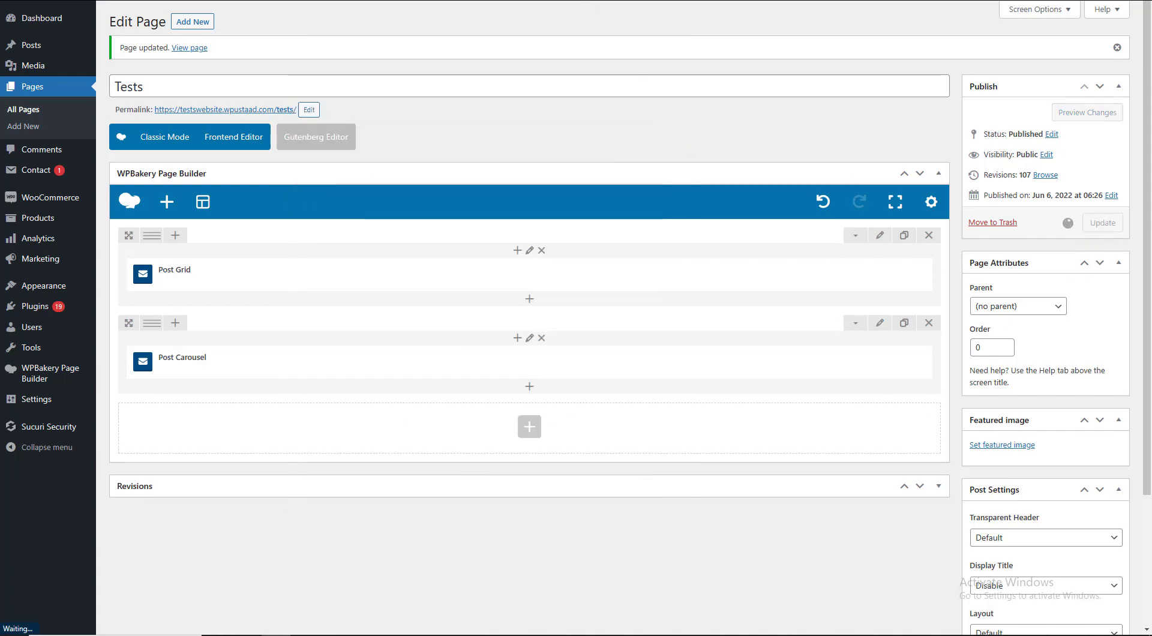
- View the published page again and try the post carousel's previous and next arrows
key("ctrl+Tab")
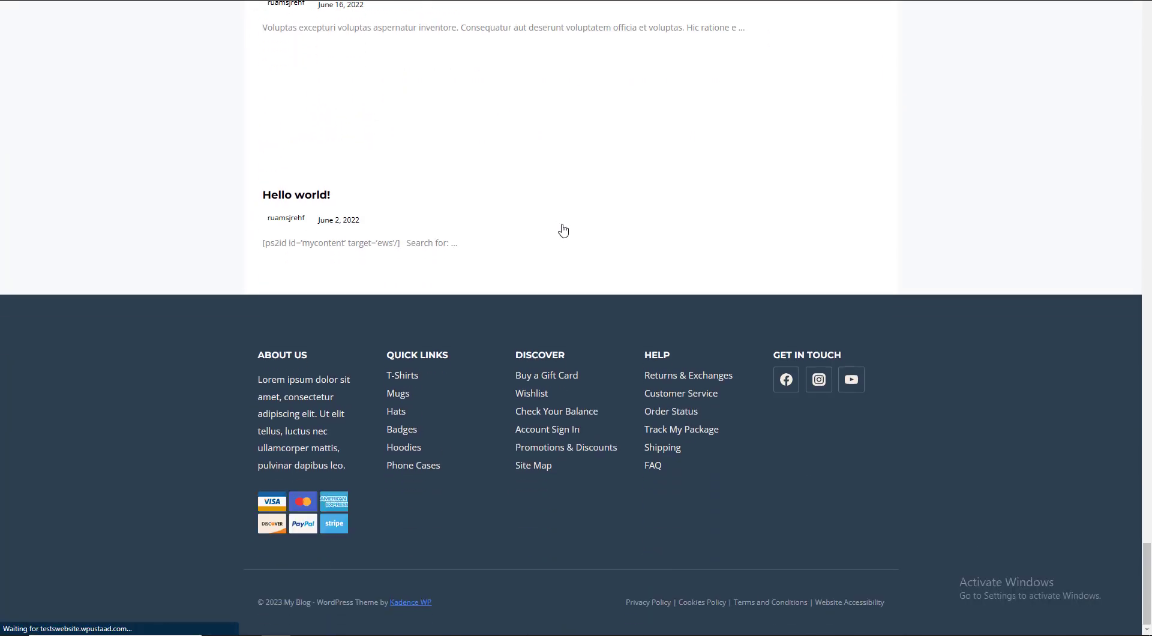
scroll(1148, 359, "up", 3)
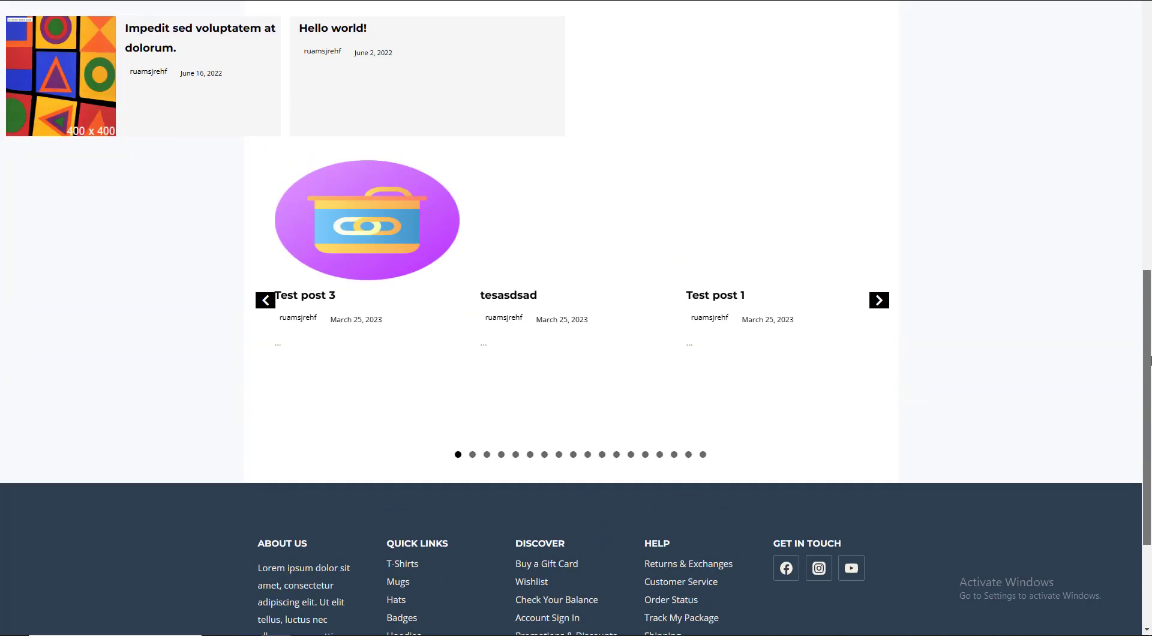
left_click(879, 300)
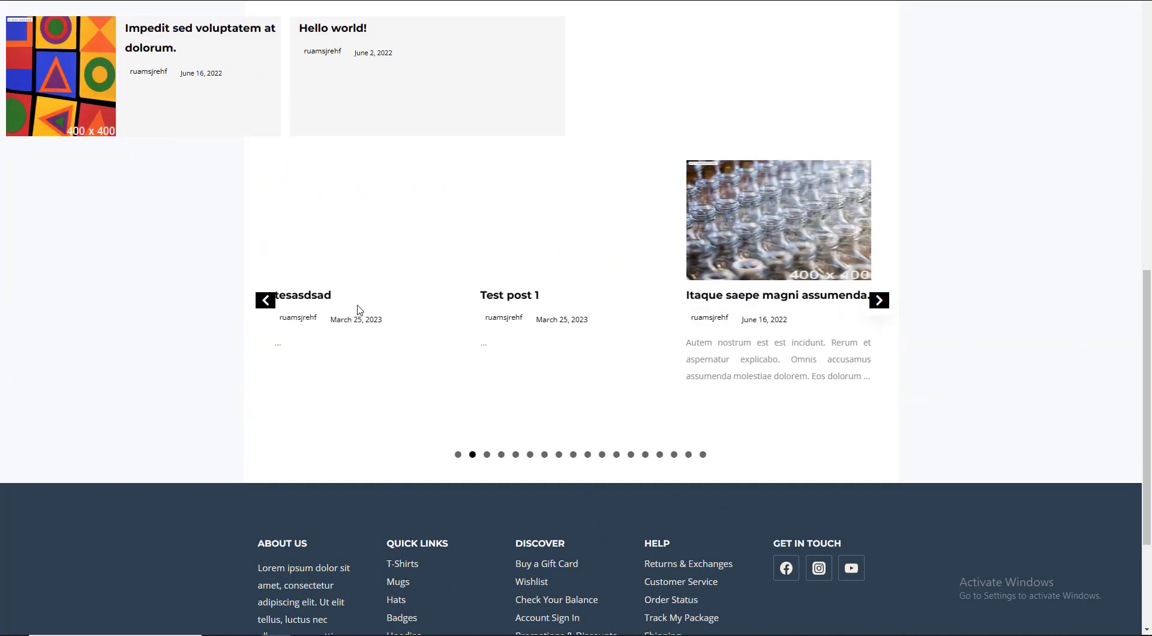
left_click(264, 300)
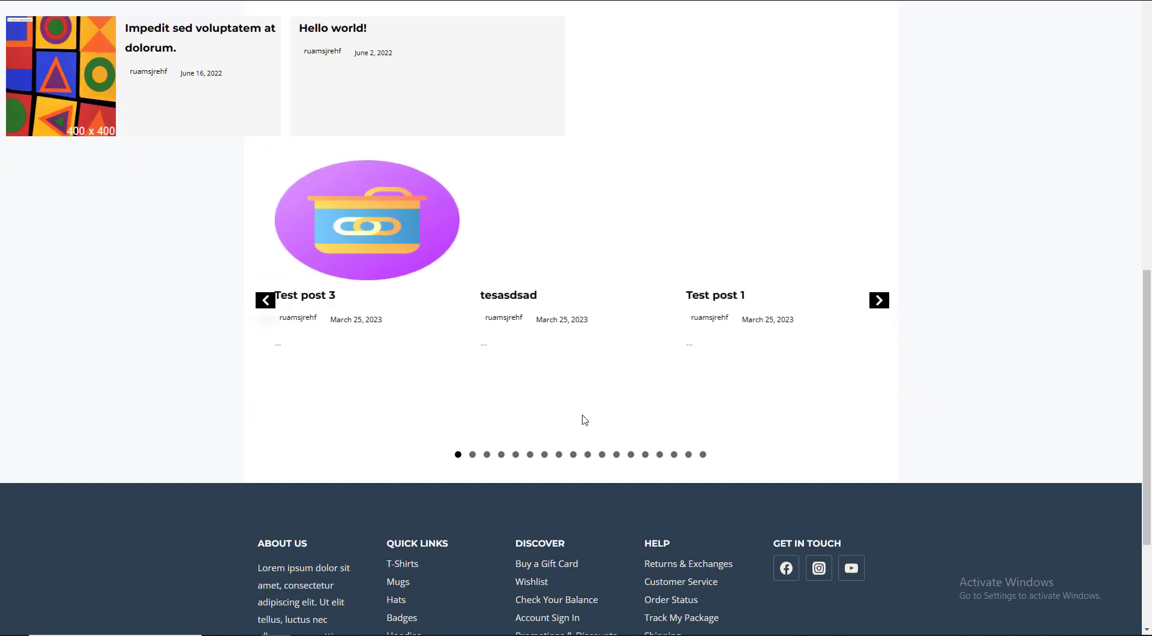
left_click(880, 300)
left_click(880, 300)
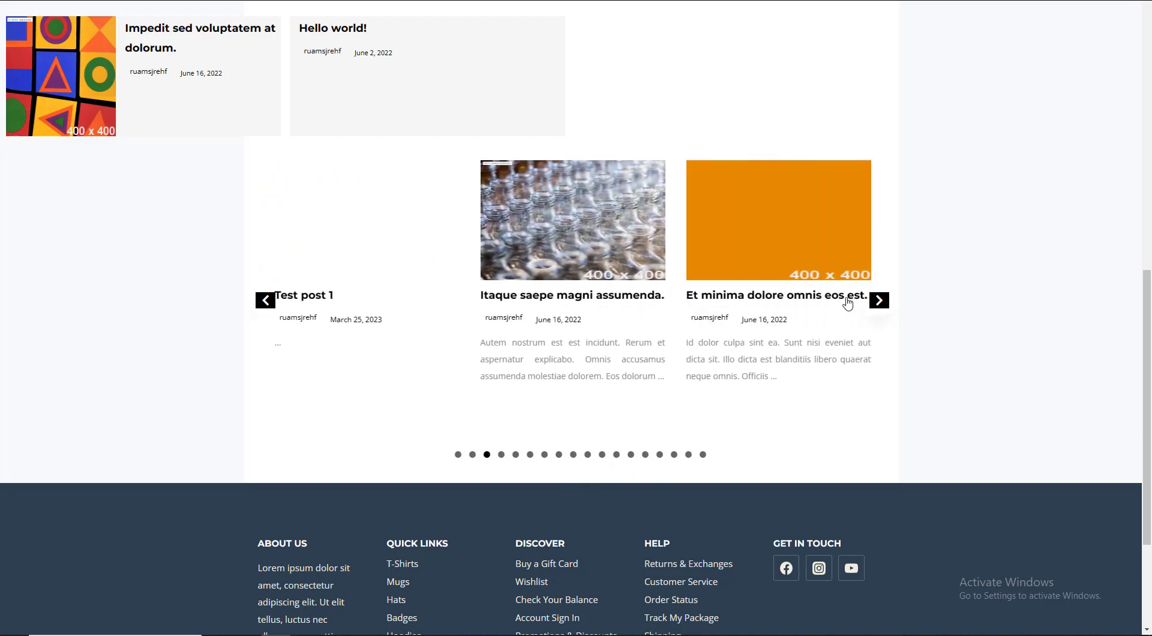
left_click(880, 300)
left_click(880, 300)
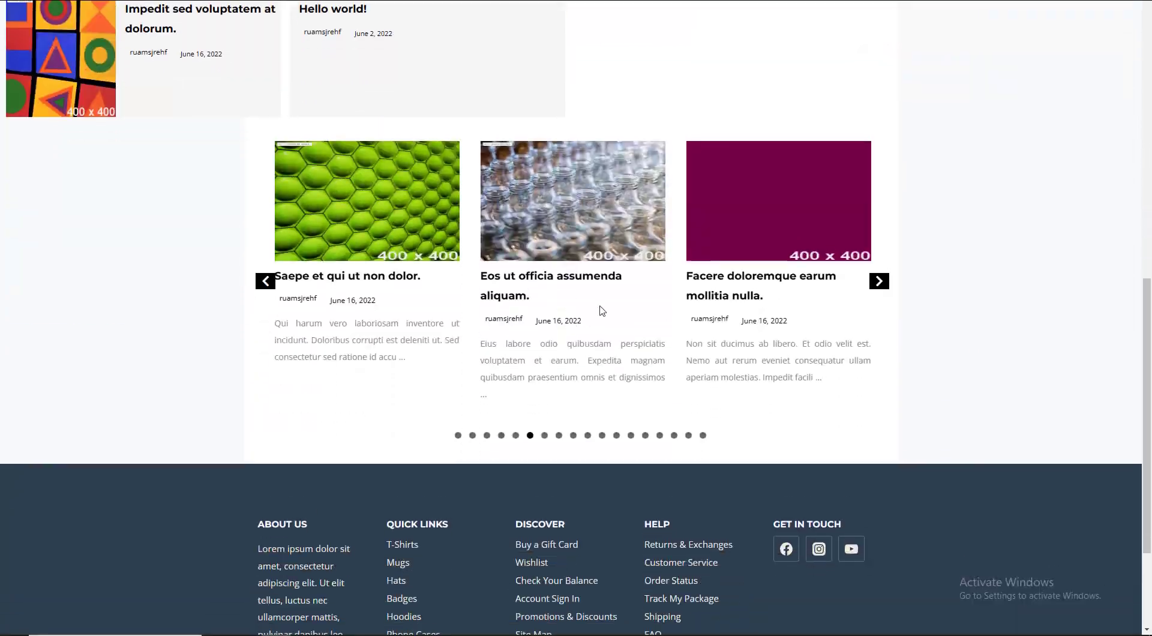
- Inspect the published page in the developer tools' mobile view, examining the post grid and the post carousel
right_click(998, 413)
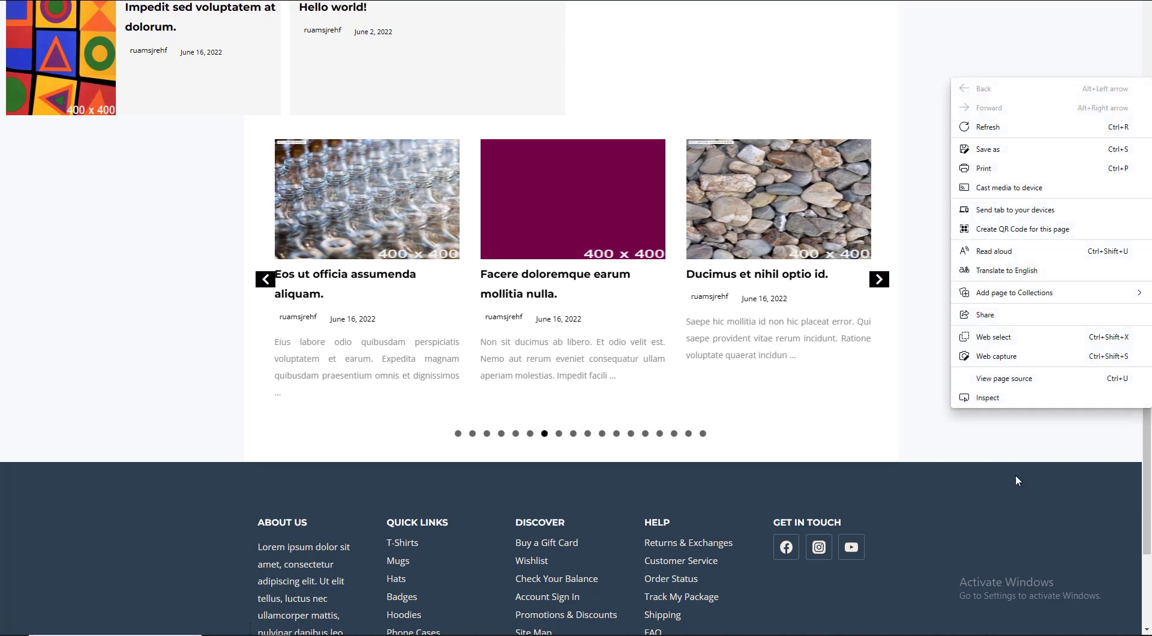
left_click(1020, 406)
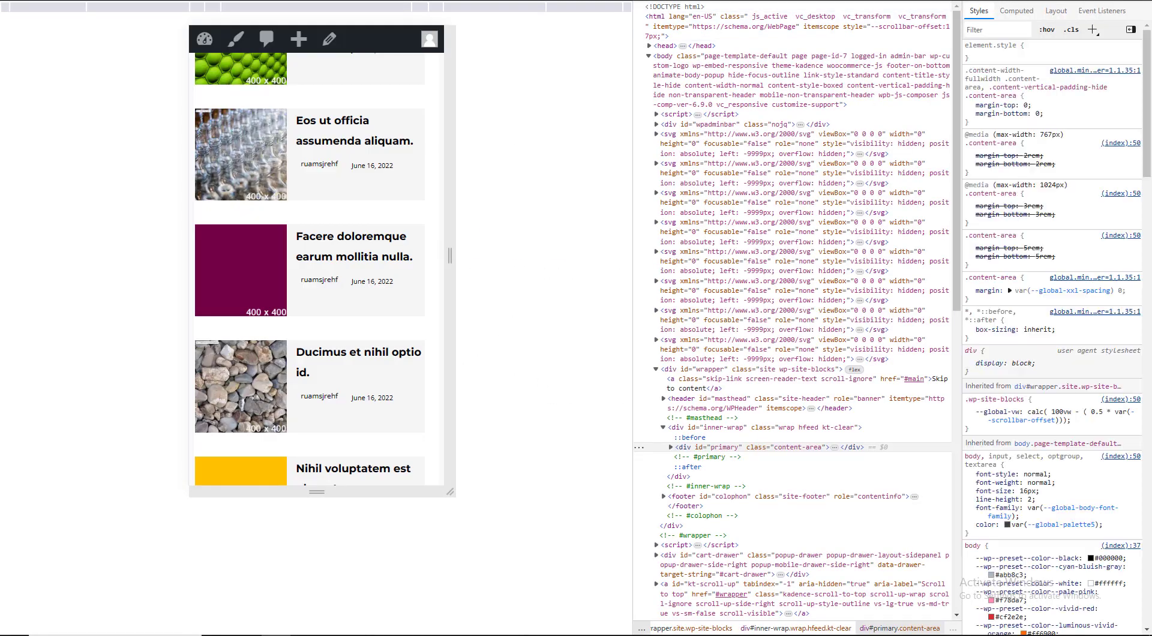
left_click(1140, 7)
left_click(1114, 12)
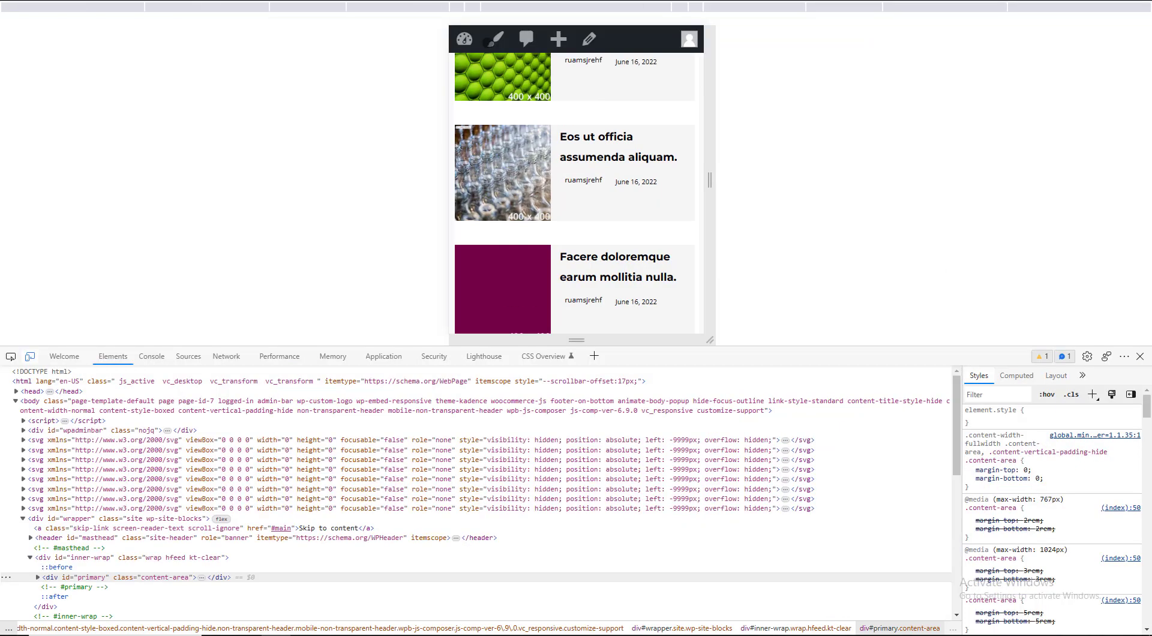
scroll(491, 255, "up", 15)
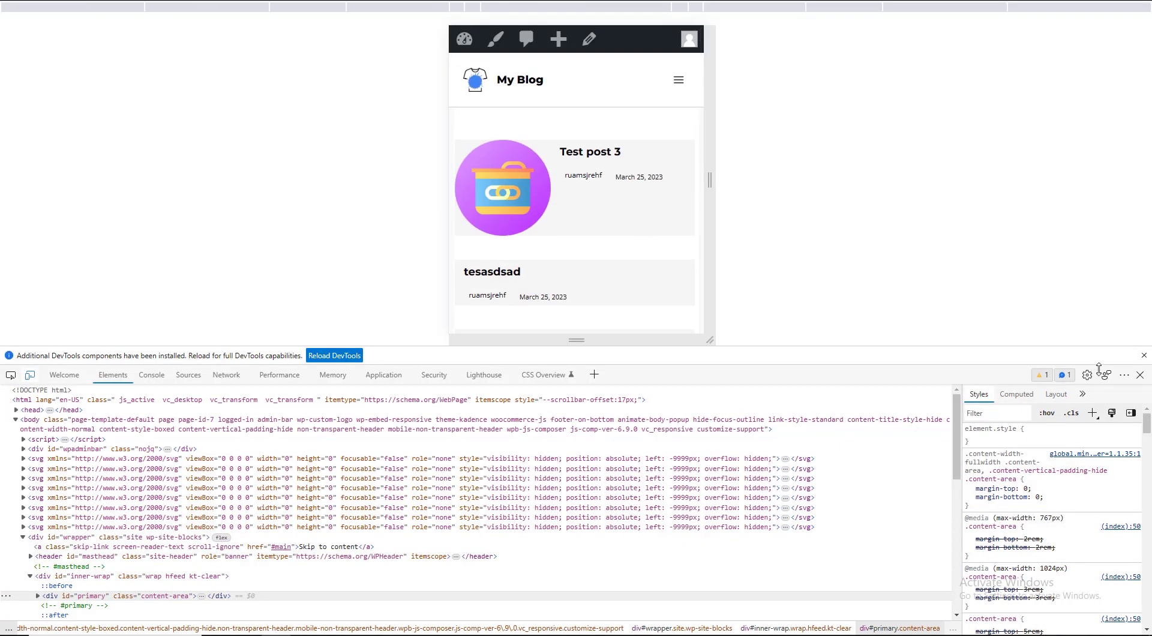
left_click(1124, 374)
left_click(1131, 393)
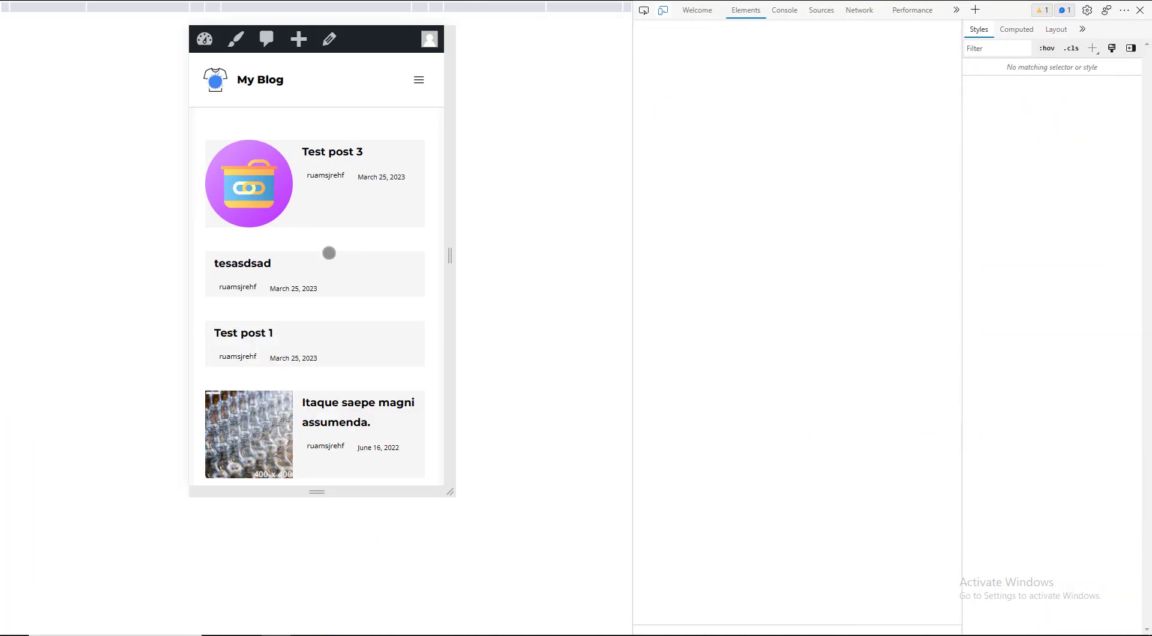
scroll(328, 252, "down", 15)
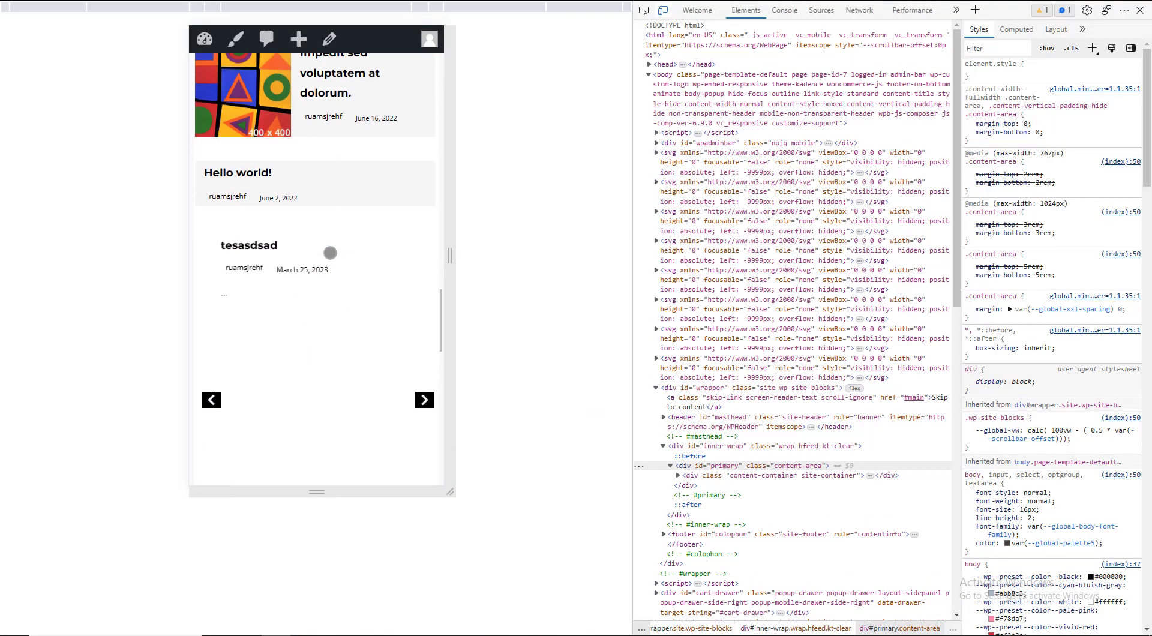
scroll(330, 252, "up", 10)
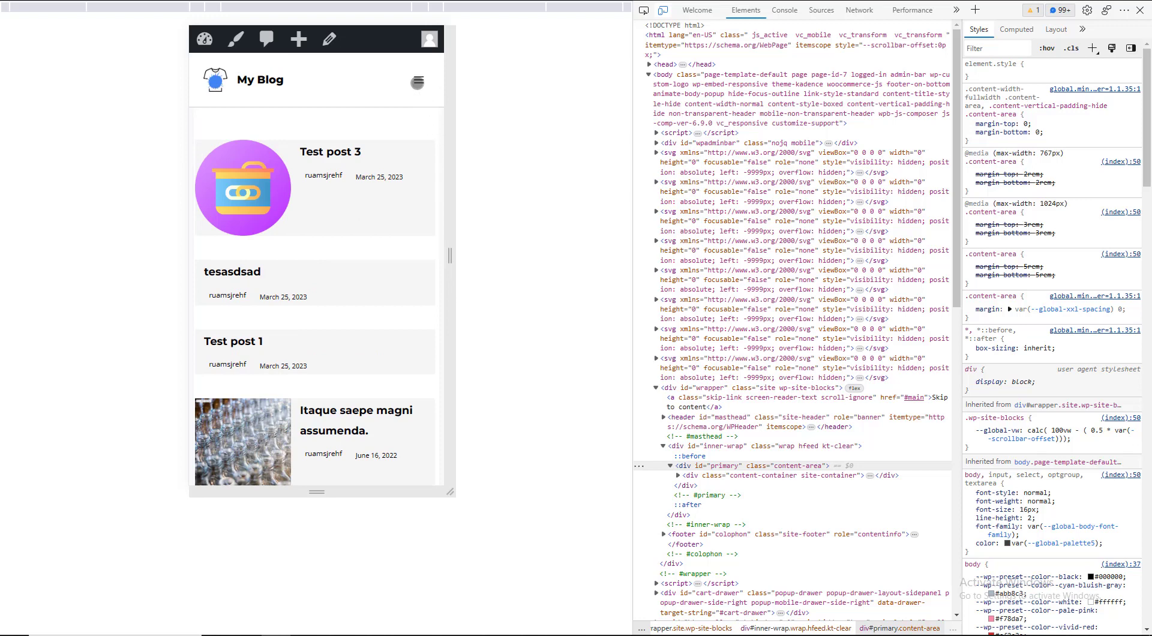
- Check the site's mobile menu, turn off device emulation and close the developer tools
left_click(417, 82)
left_click(419, 70)
left_click(1124, 11)
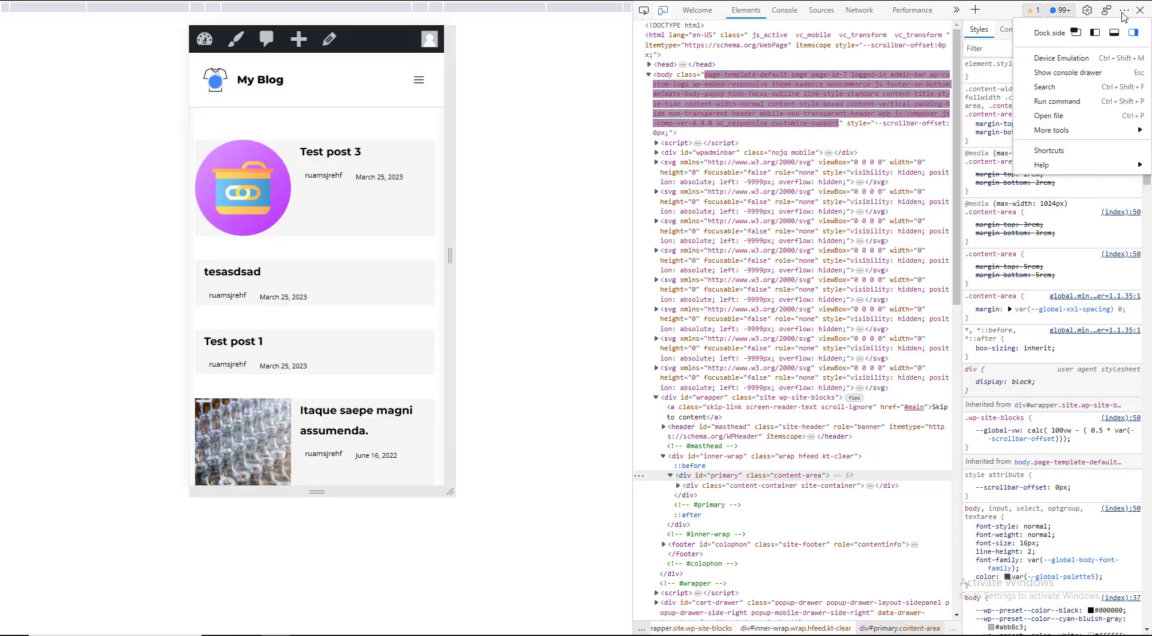
left_click(1114, 32)
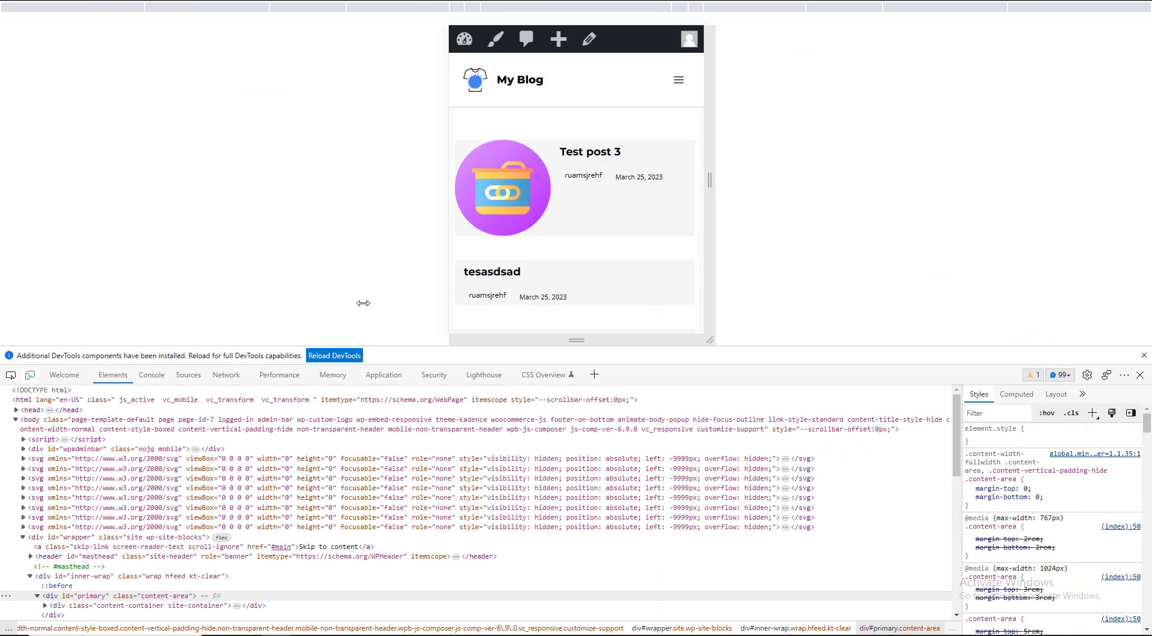
left_click(30, 375)
left_click(1140, 375)
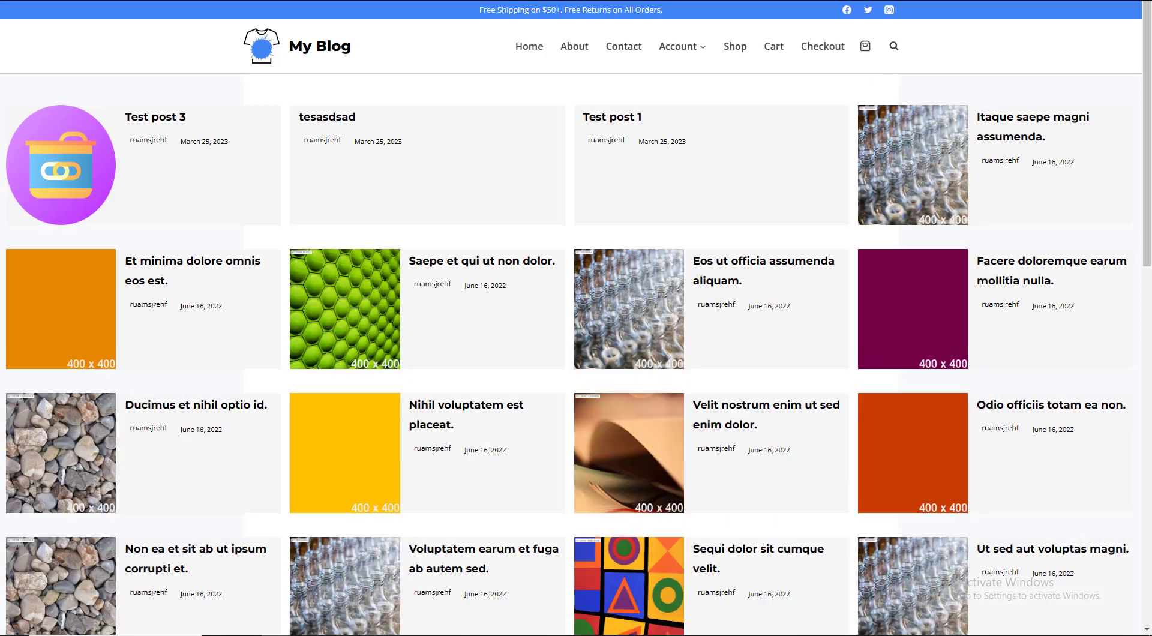
- Switch between the open page editors, return to the Tests page and update it
key("ctrl+Tab")
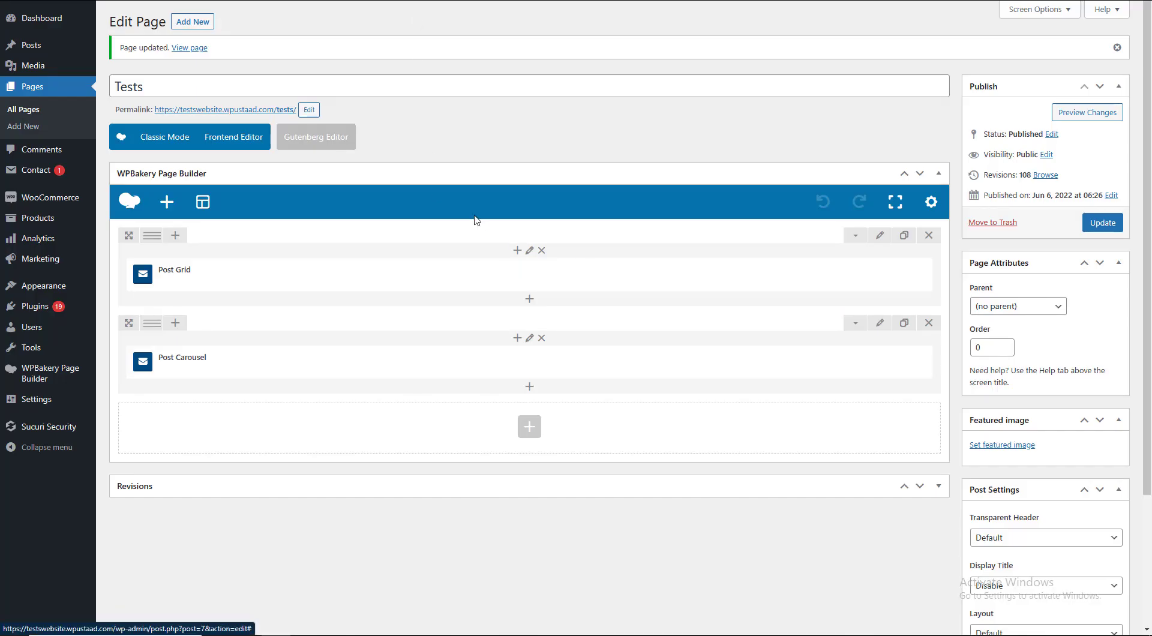
key("ctrl+Tab")
key("ctrl+Tab")
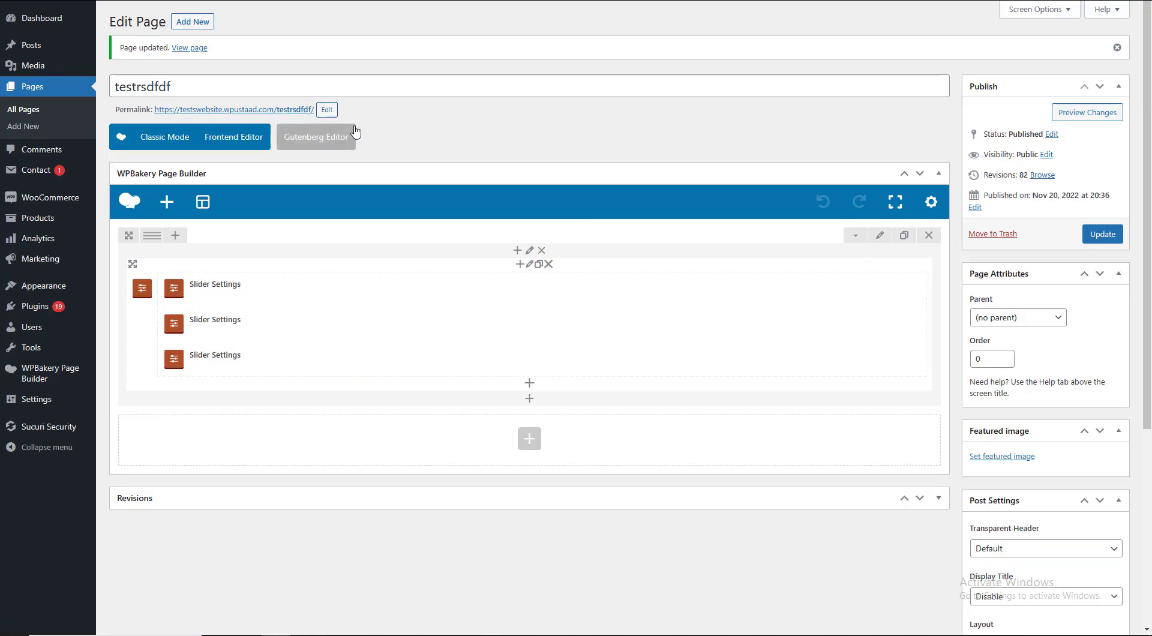
key("ctrl+Tab")
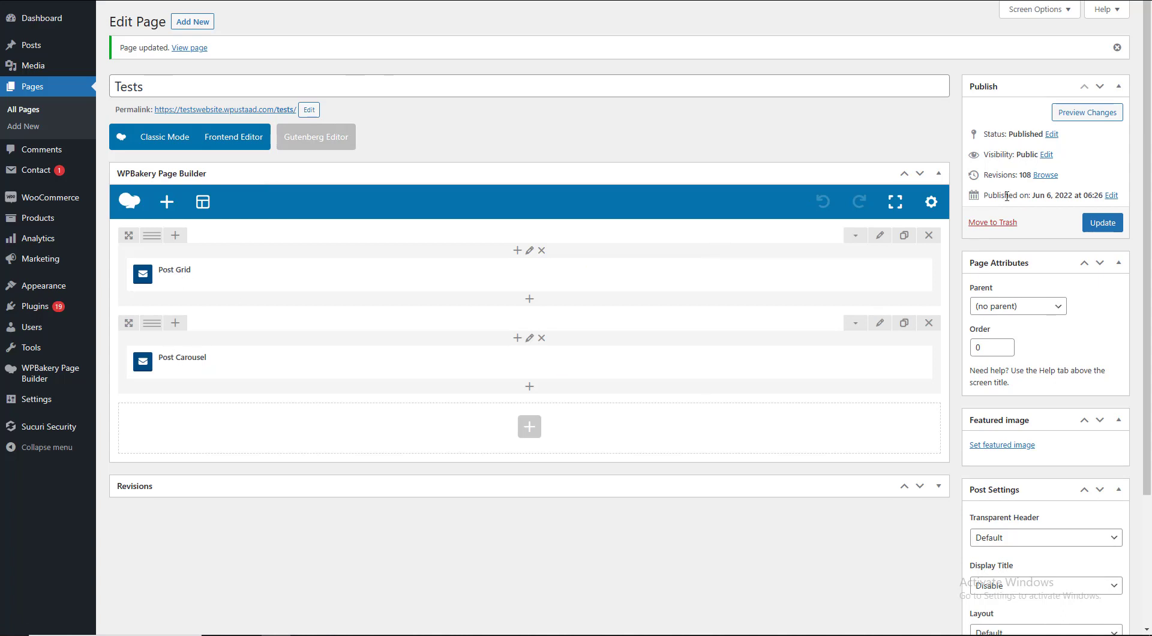
left_click(1100, 223)
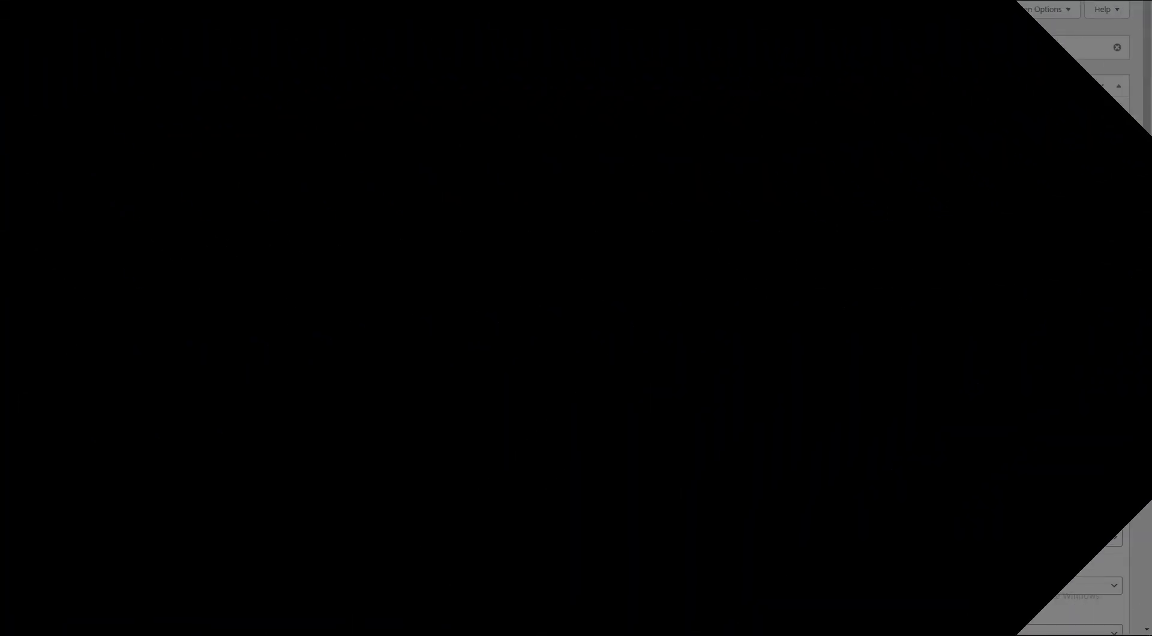